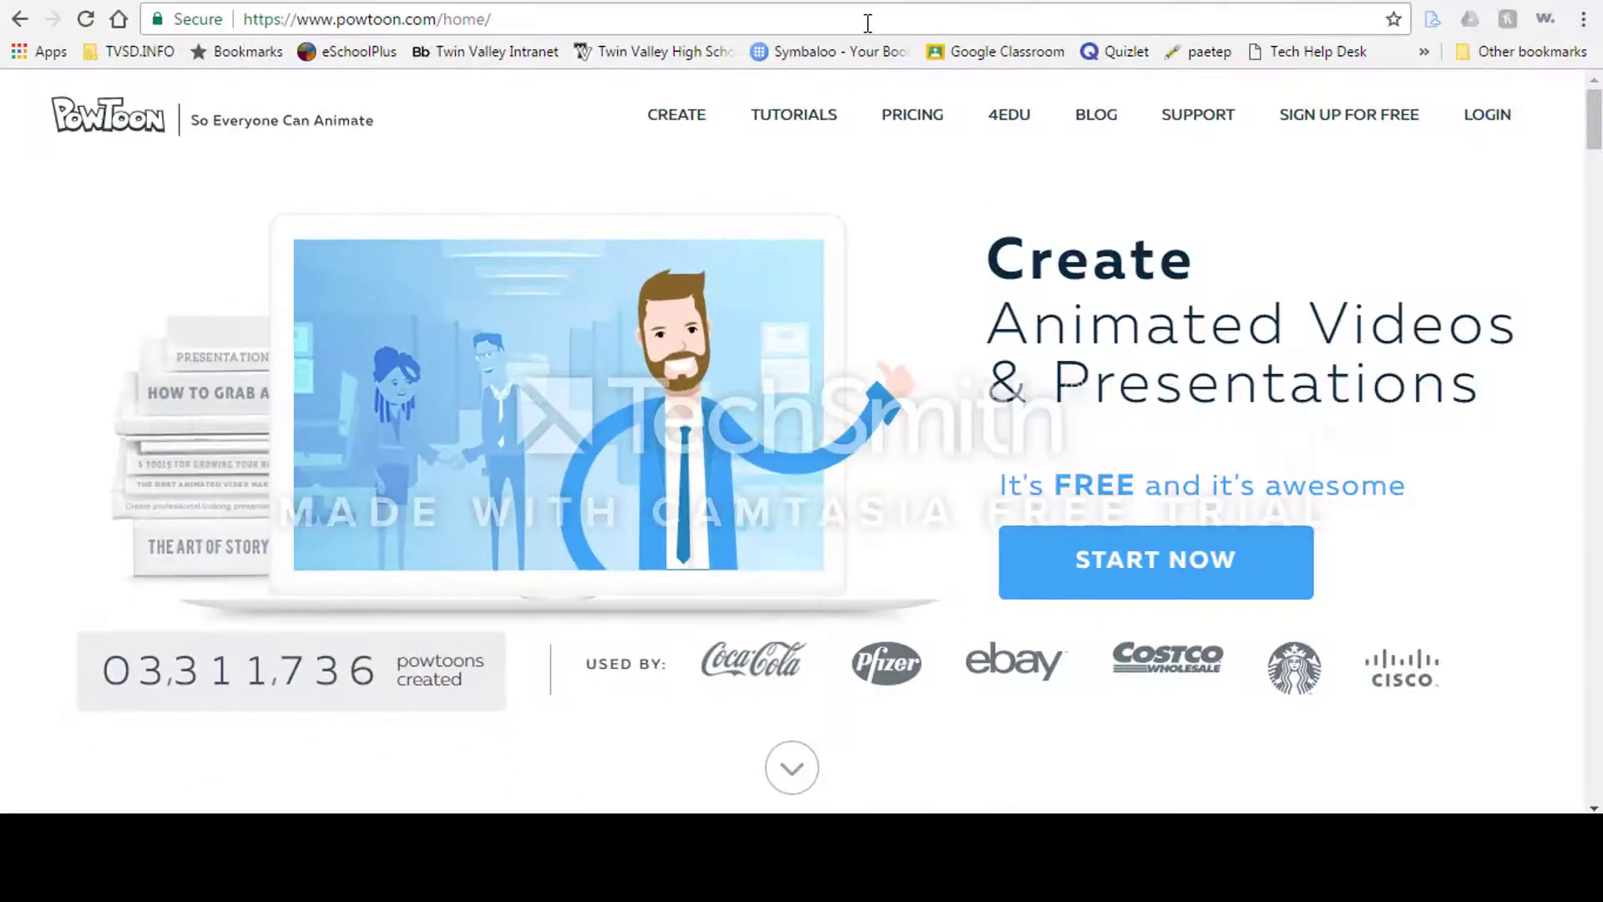
left_click(867, 23)
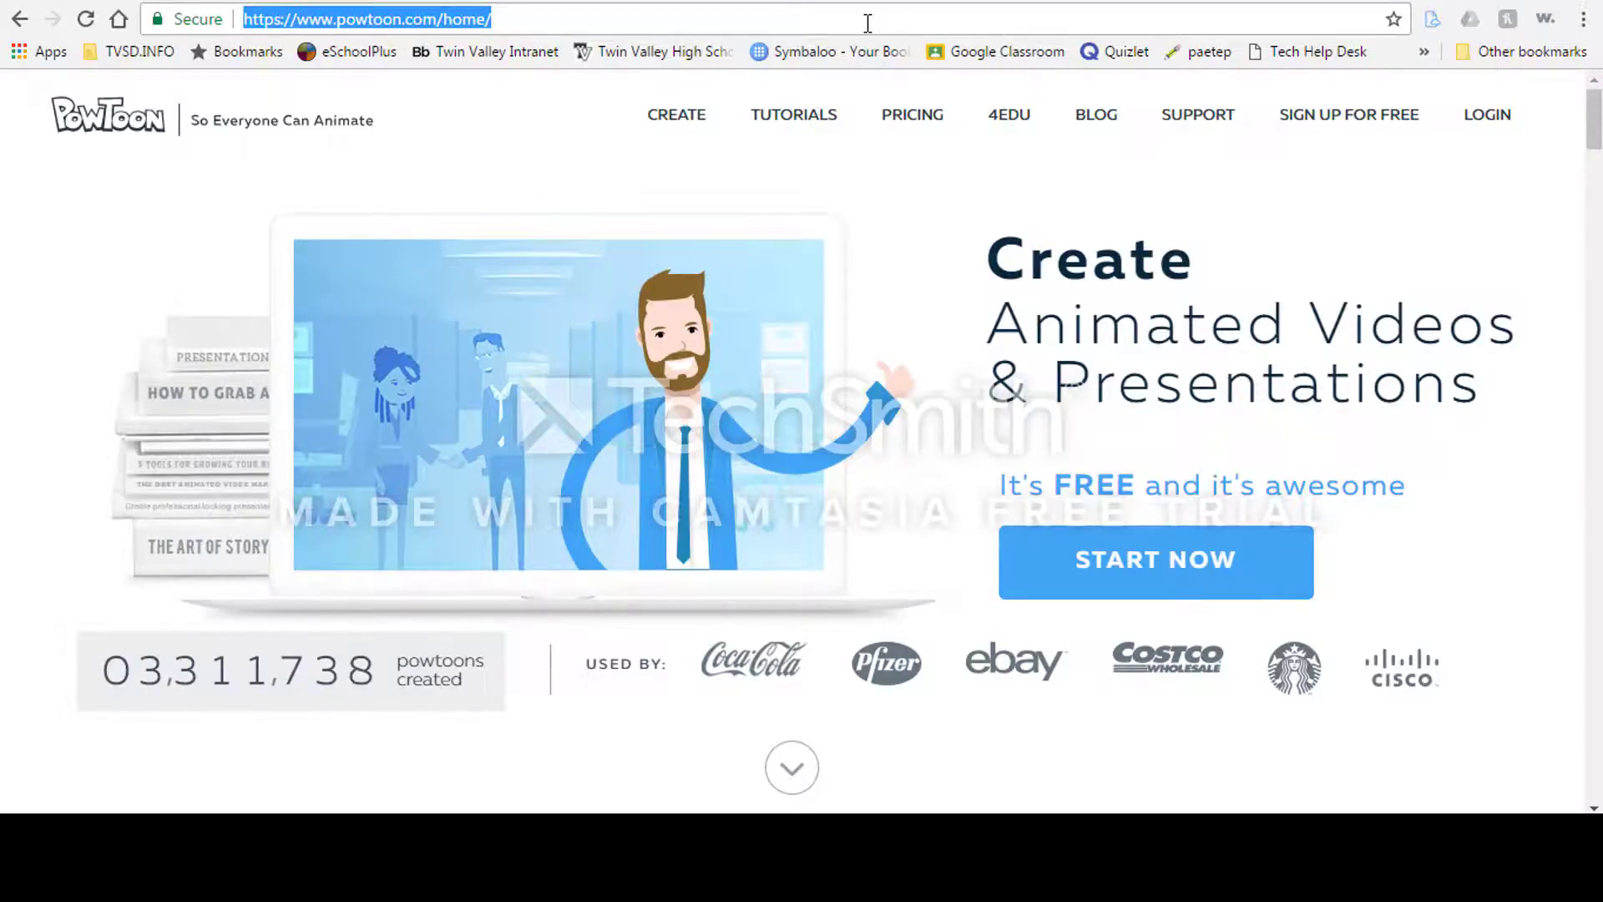
type("www.powt")
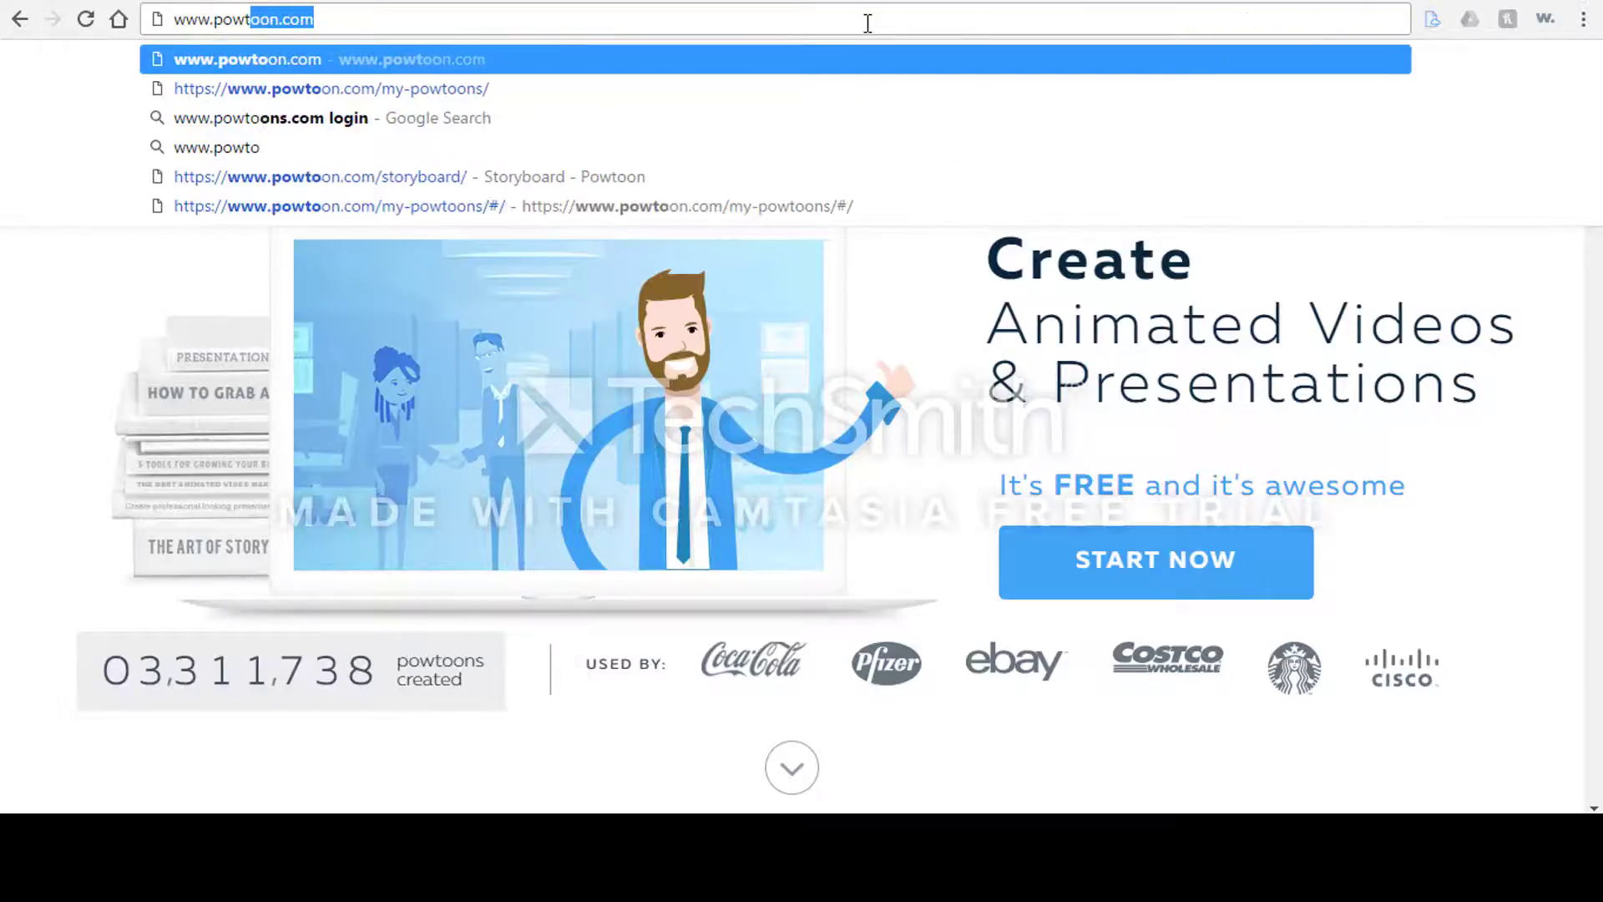
type("oon.com")
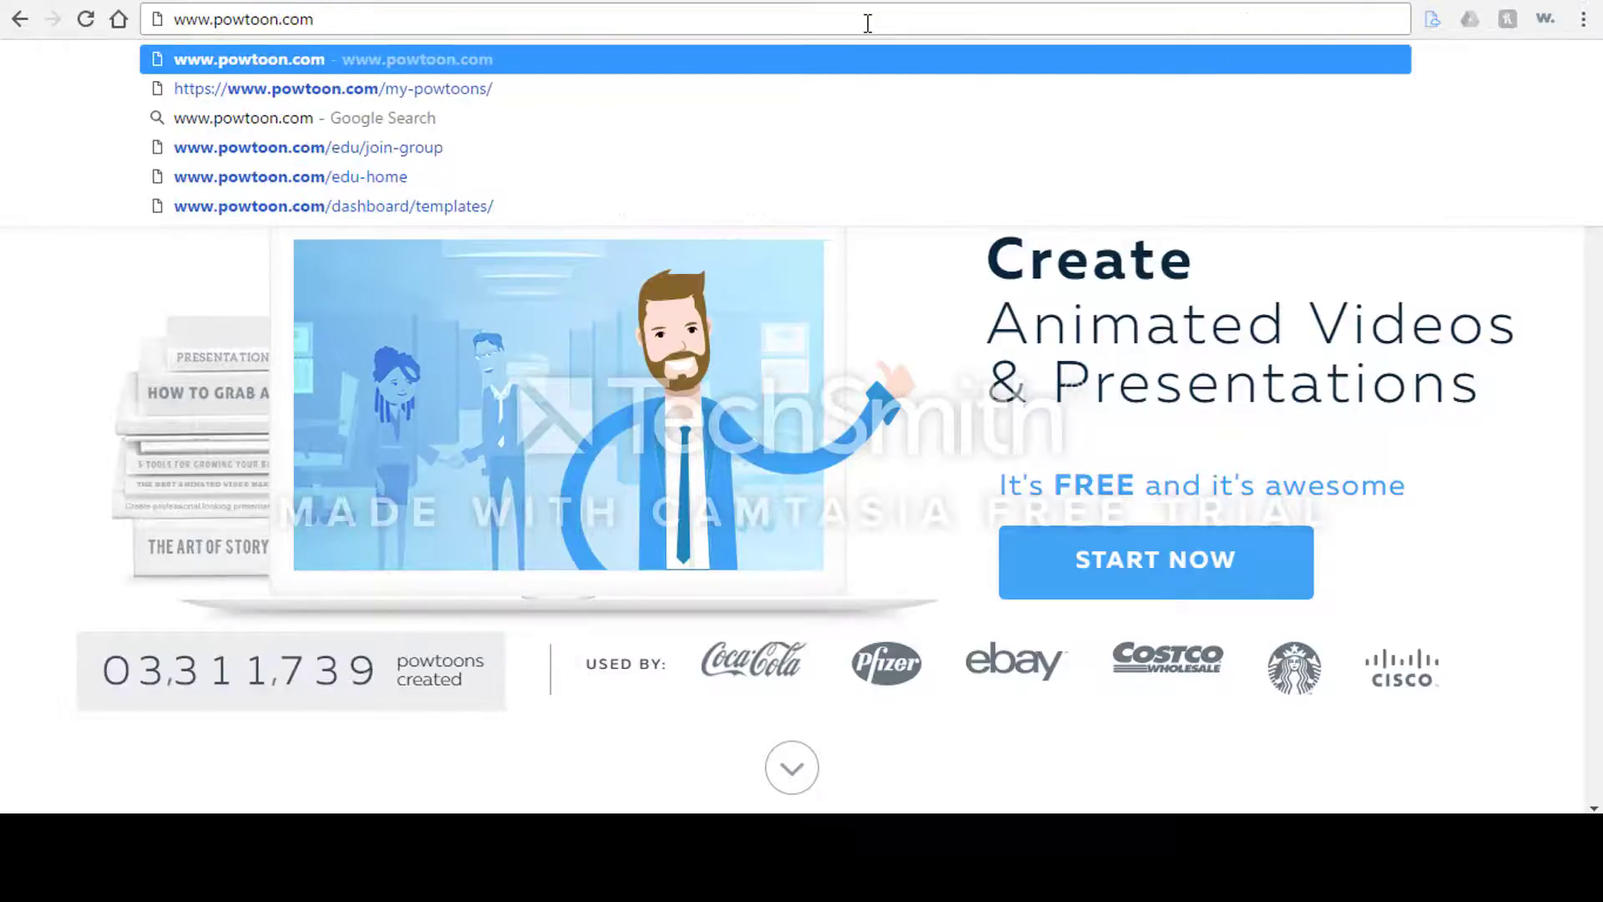
key("Return")
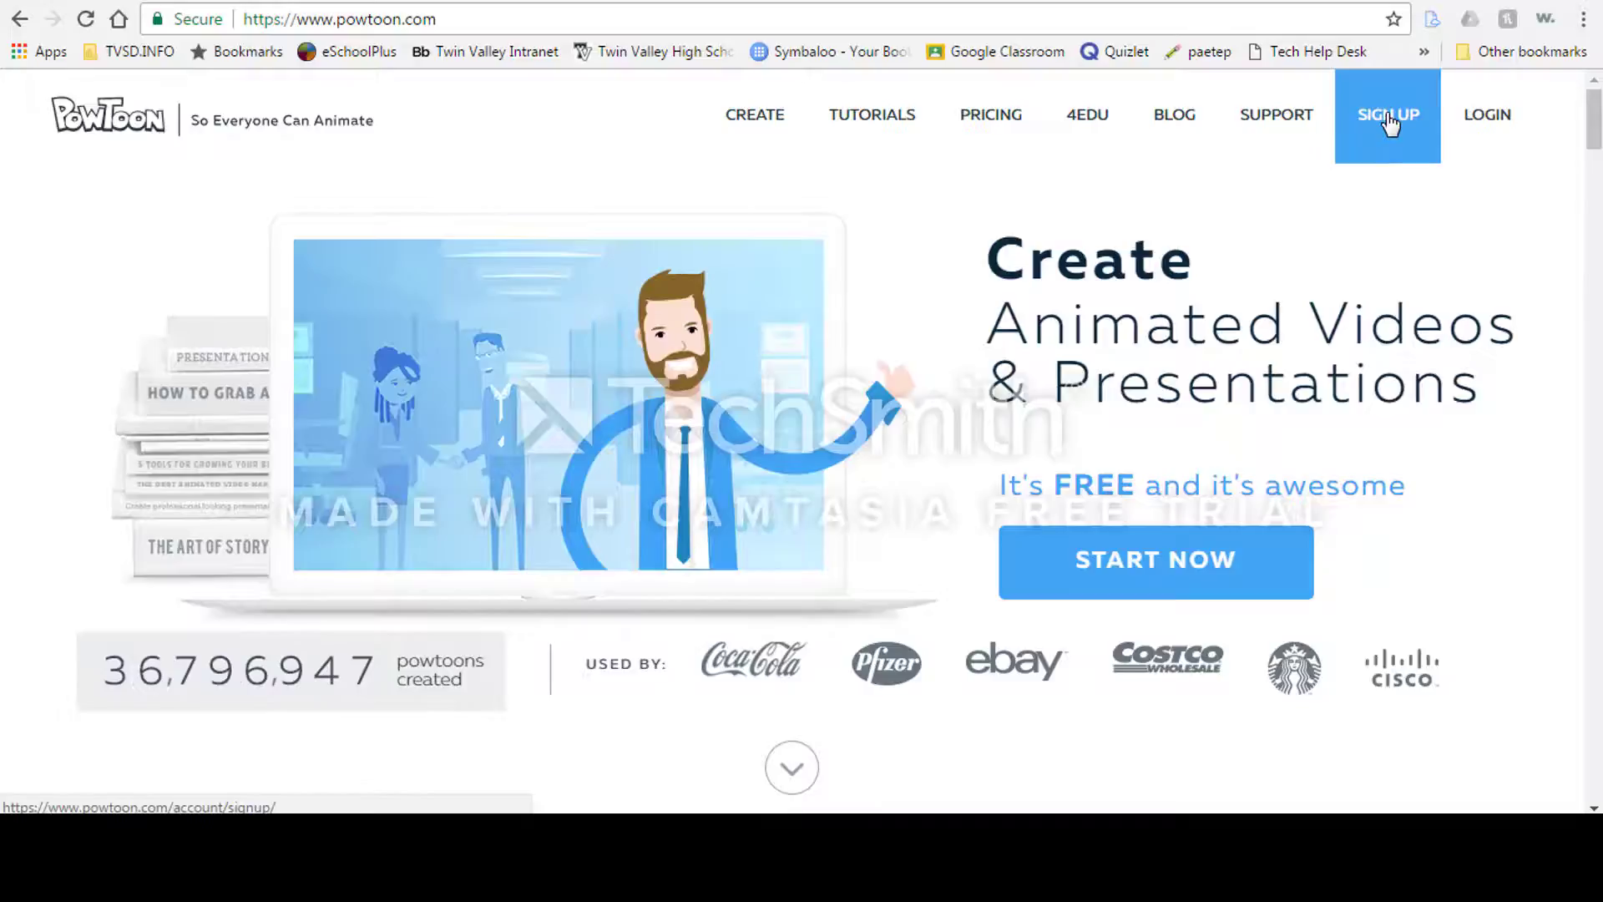
Step: Log in to Powtoon using the Google option and the school Google account
left_click(1389, 124)
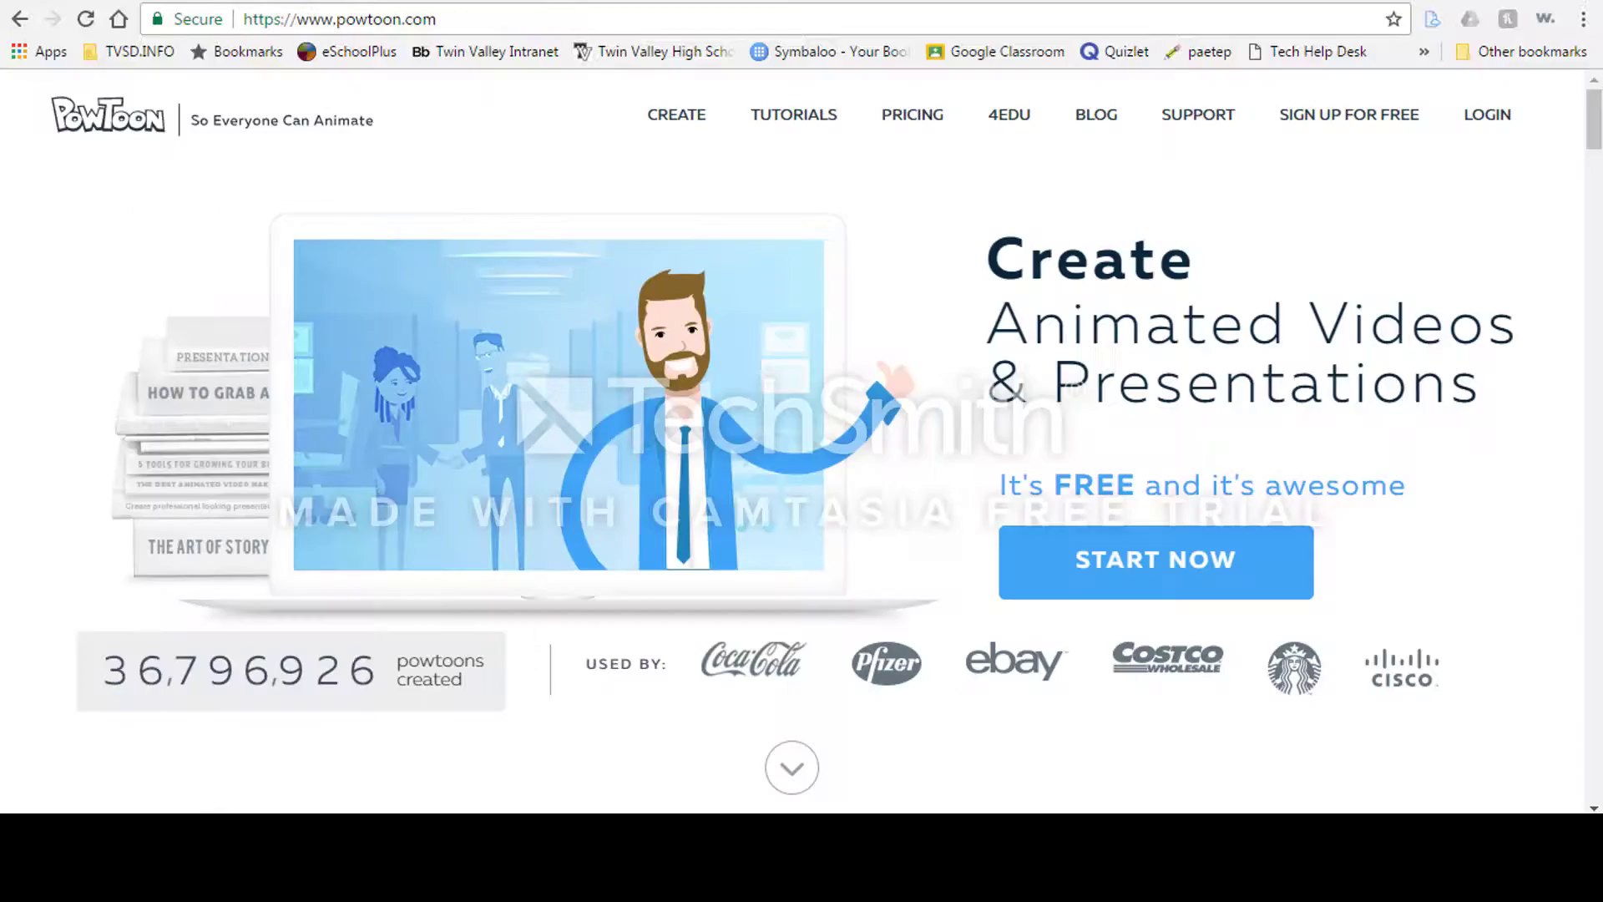
left_click(1485, 132)
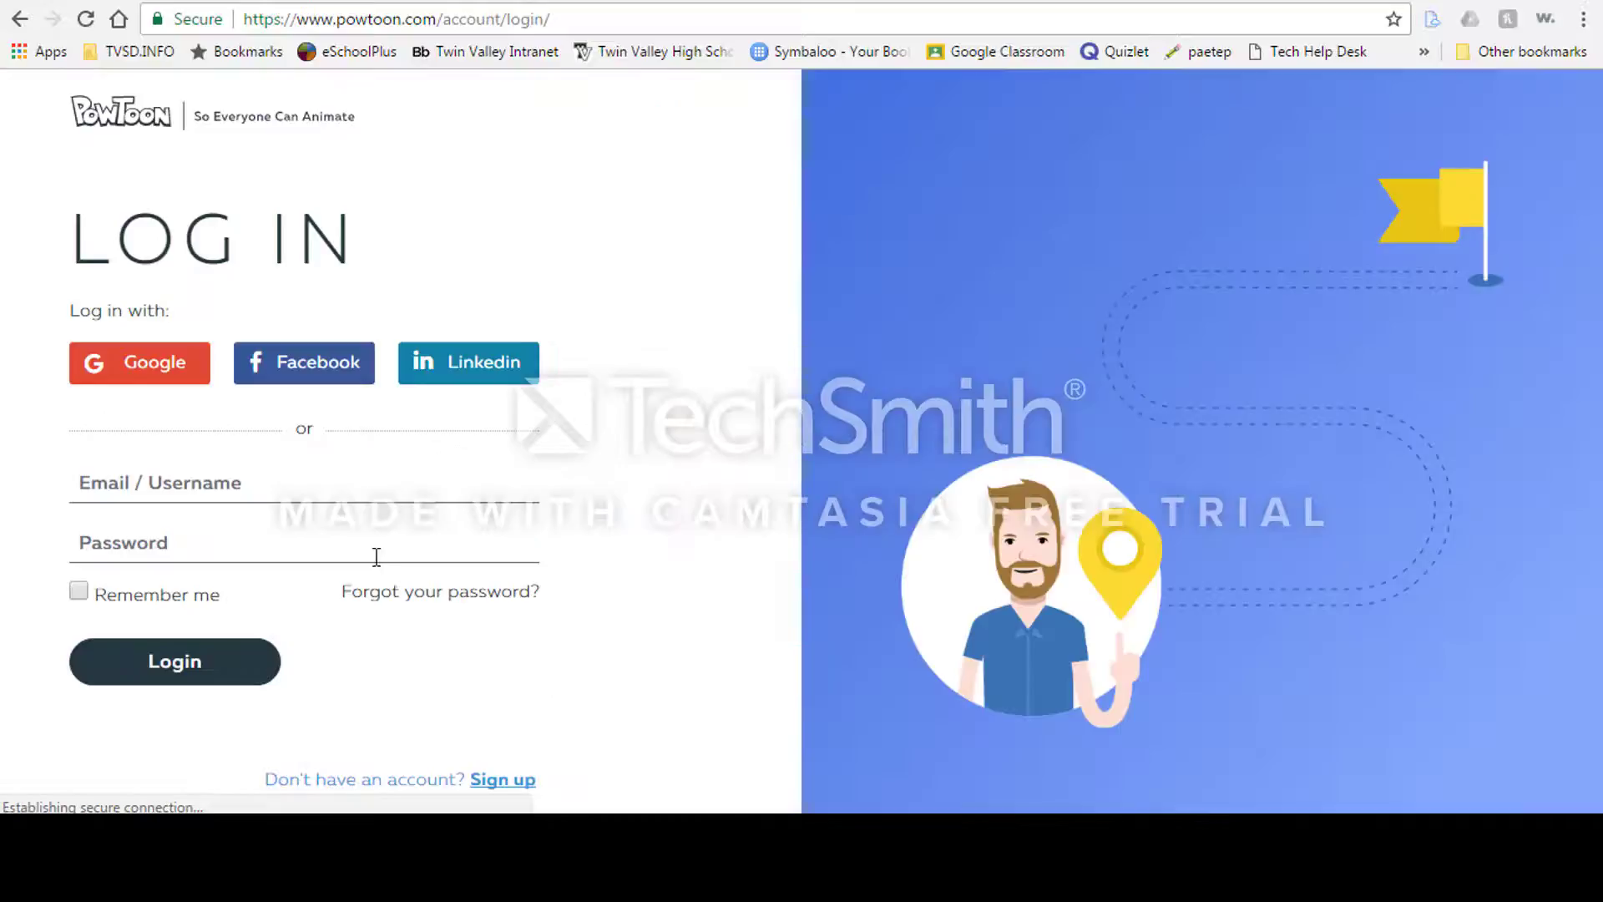
left_click(143, 364)
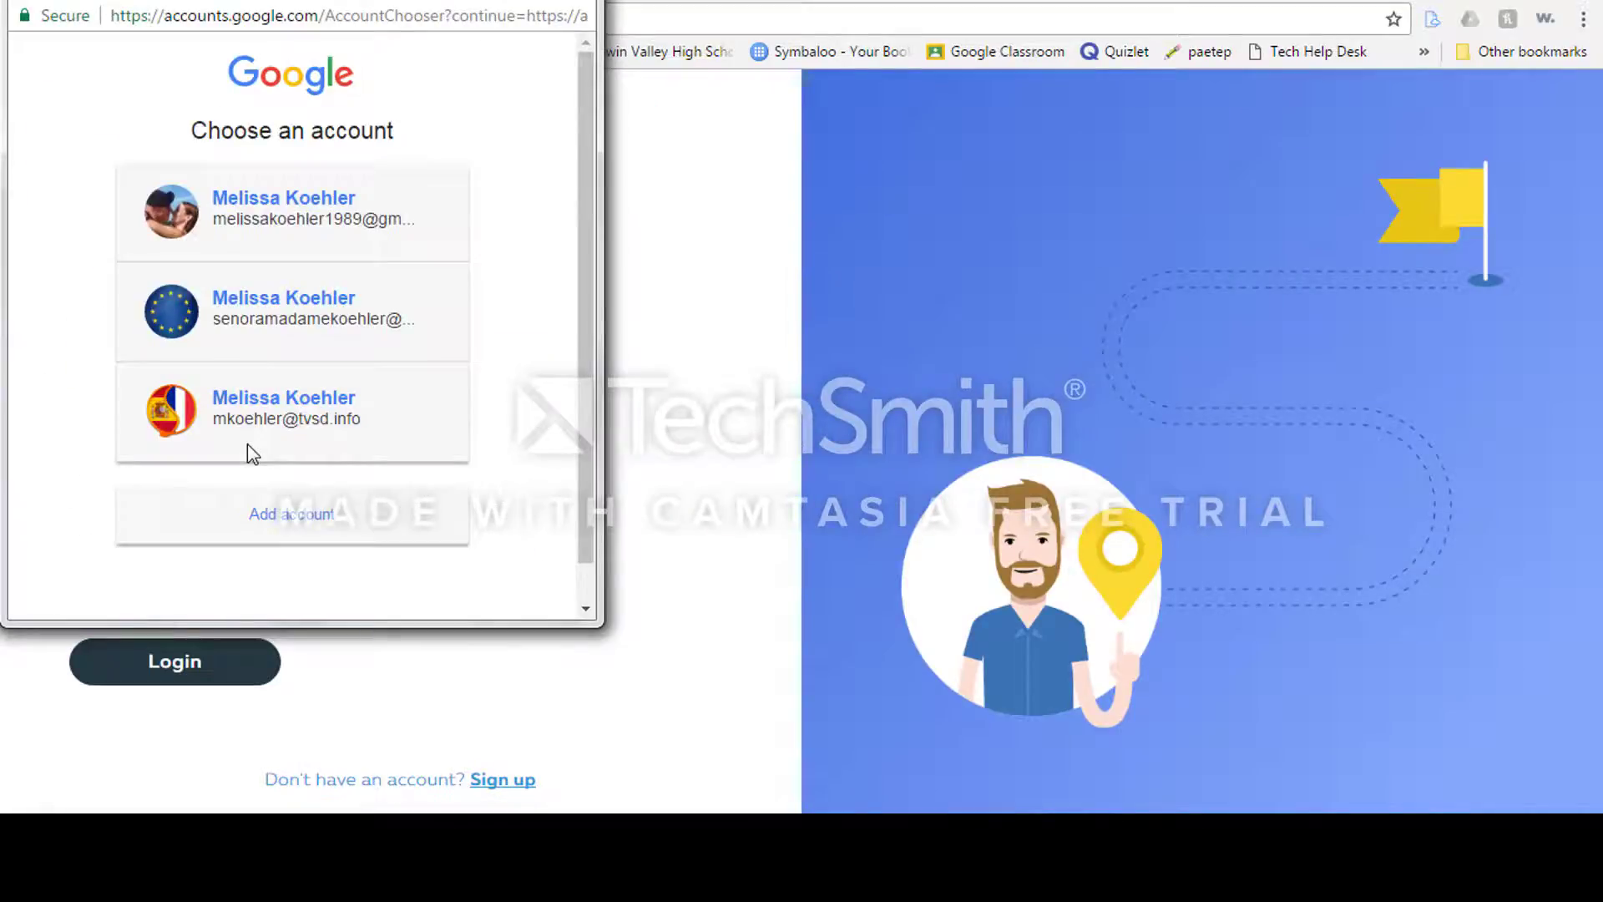
left_click(268, 306)
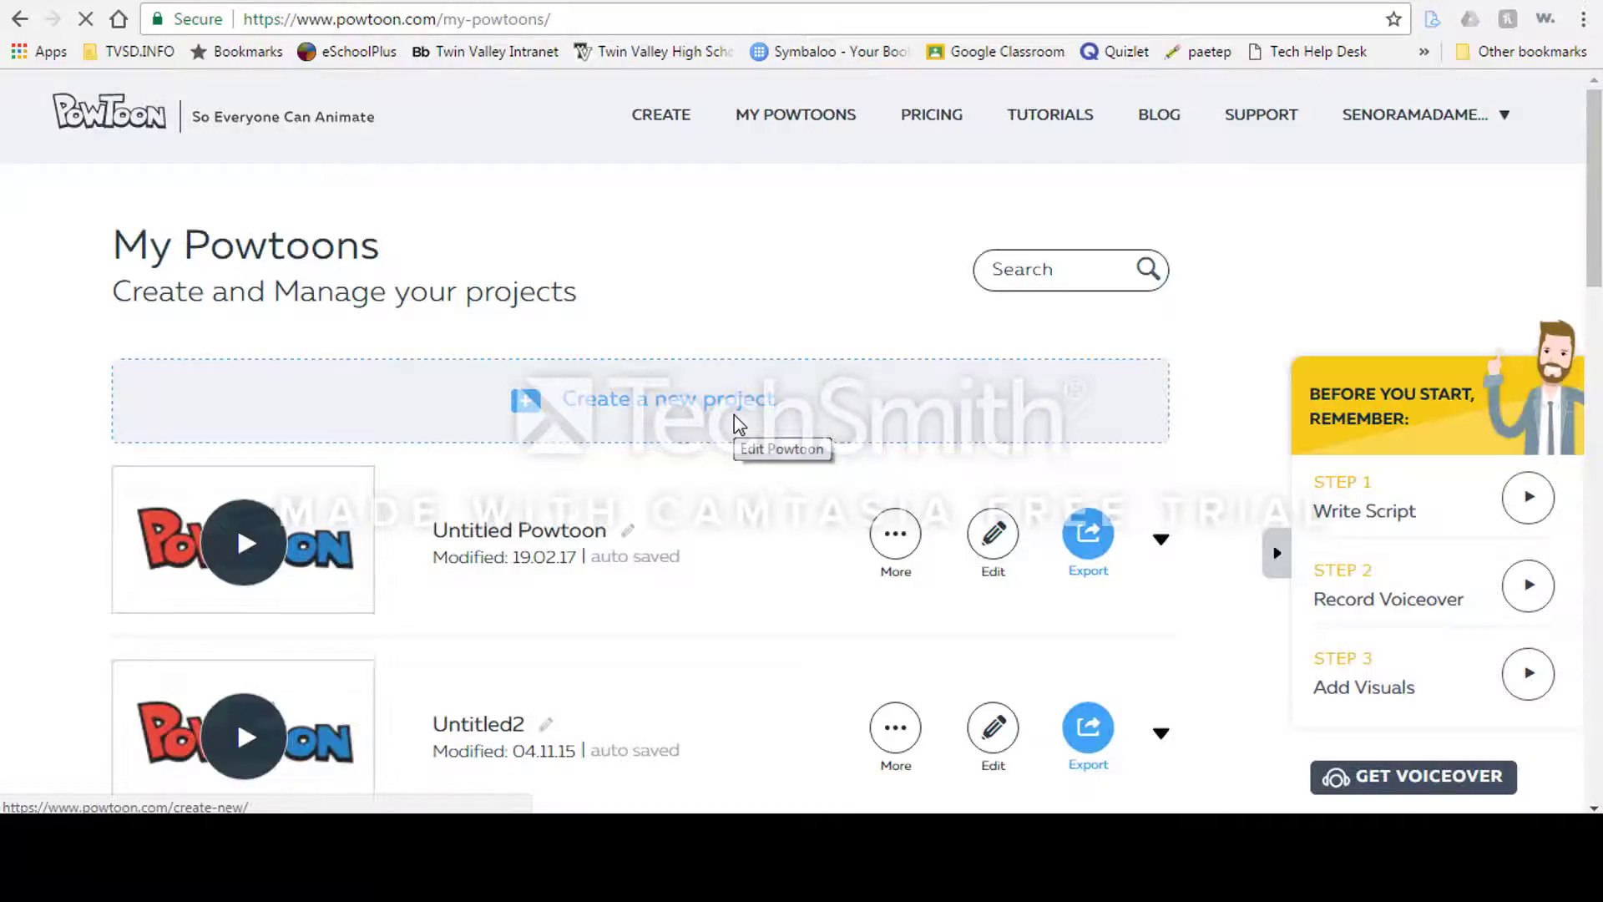
Step: Create a new project and choose the Cartoon look
left_click(639, 410)
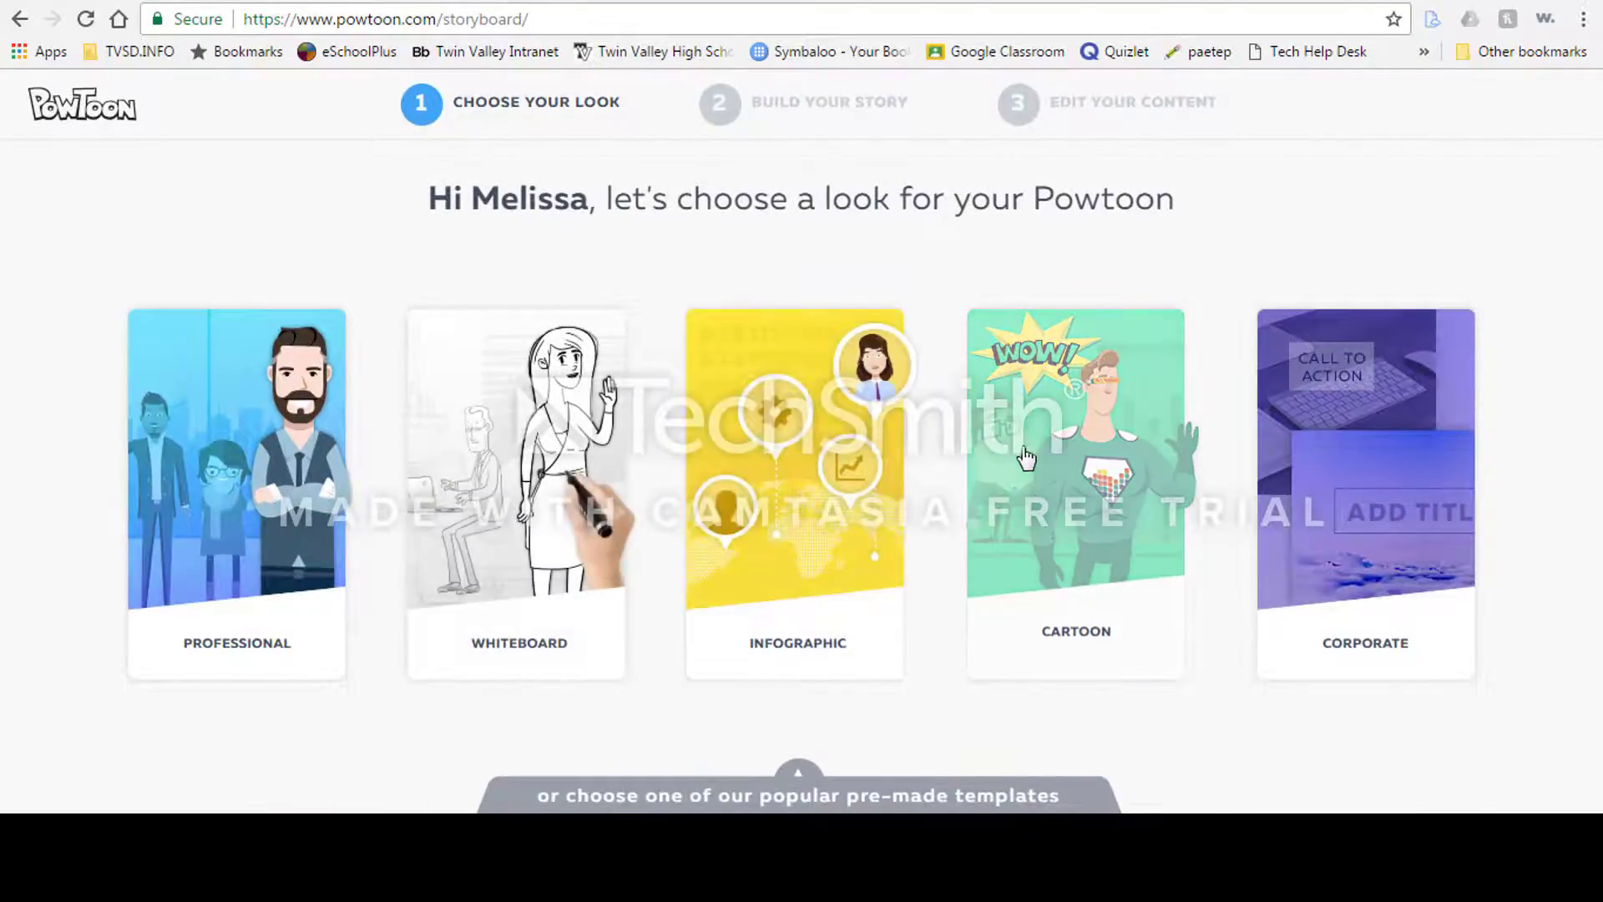
left_click(1076, 468)
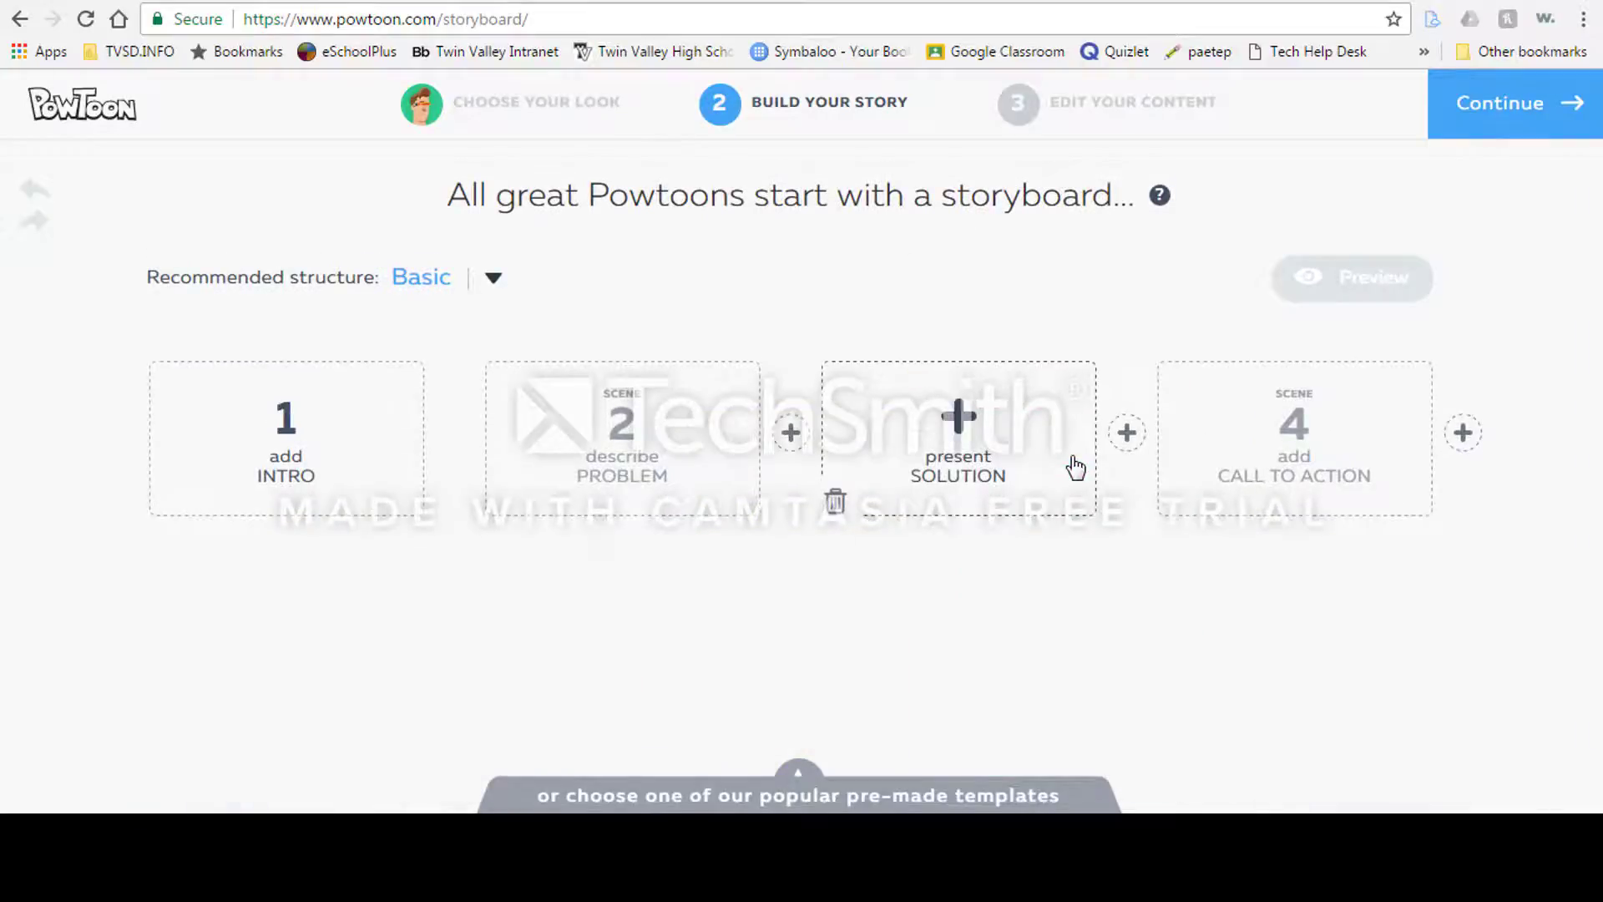
Step: Set the recommended storyboard structure to the education Teacher structure
left_click(494, 280)
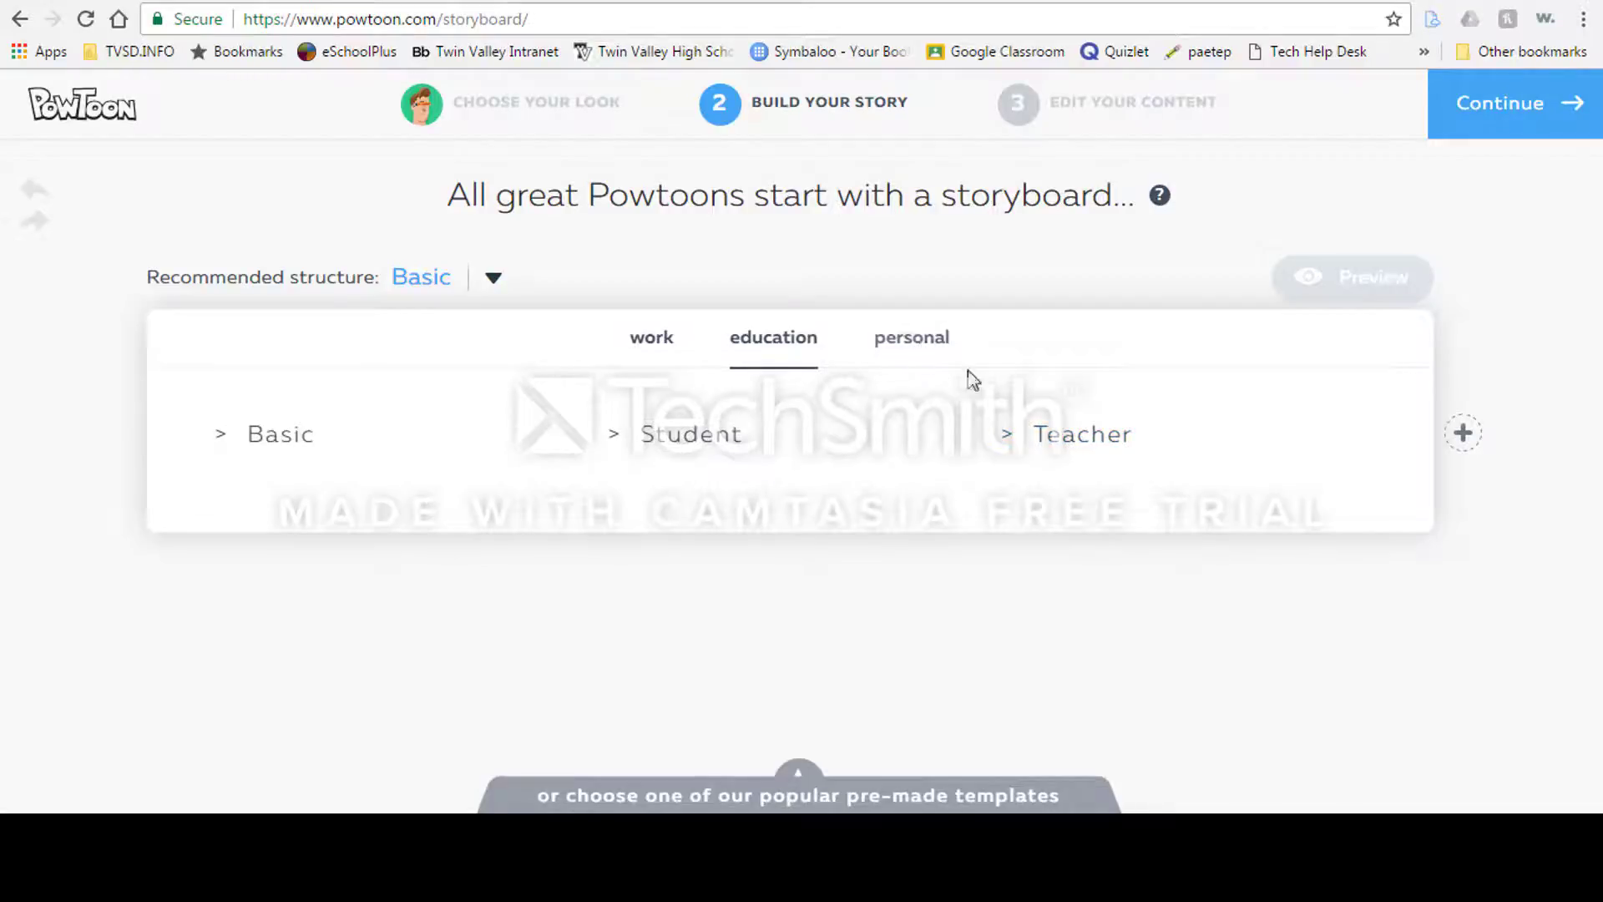
left_click(1080, 449)
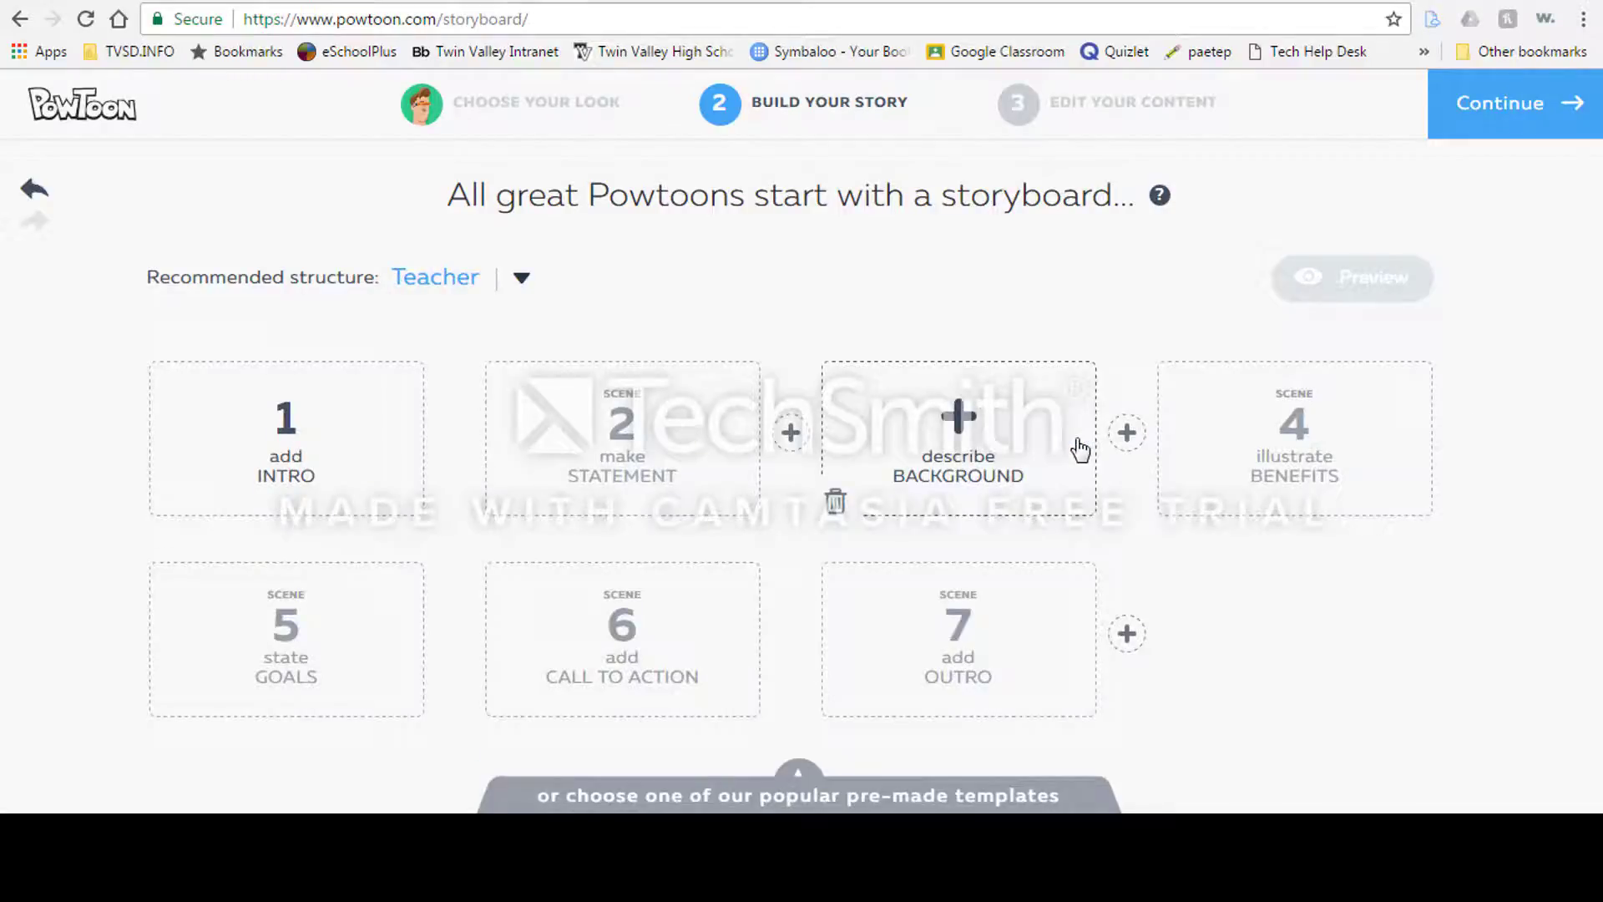
Step: Fill scene 1 (intro) with the "Hello! My name is [Your Name]" template from Intros
left_click(281, 432)
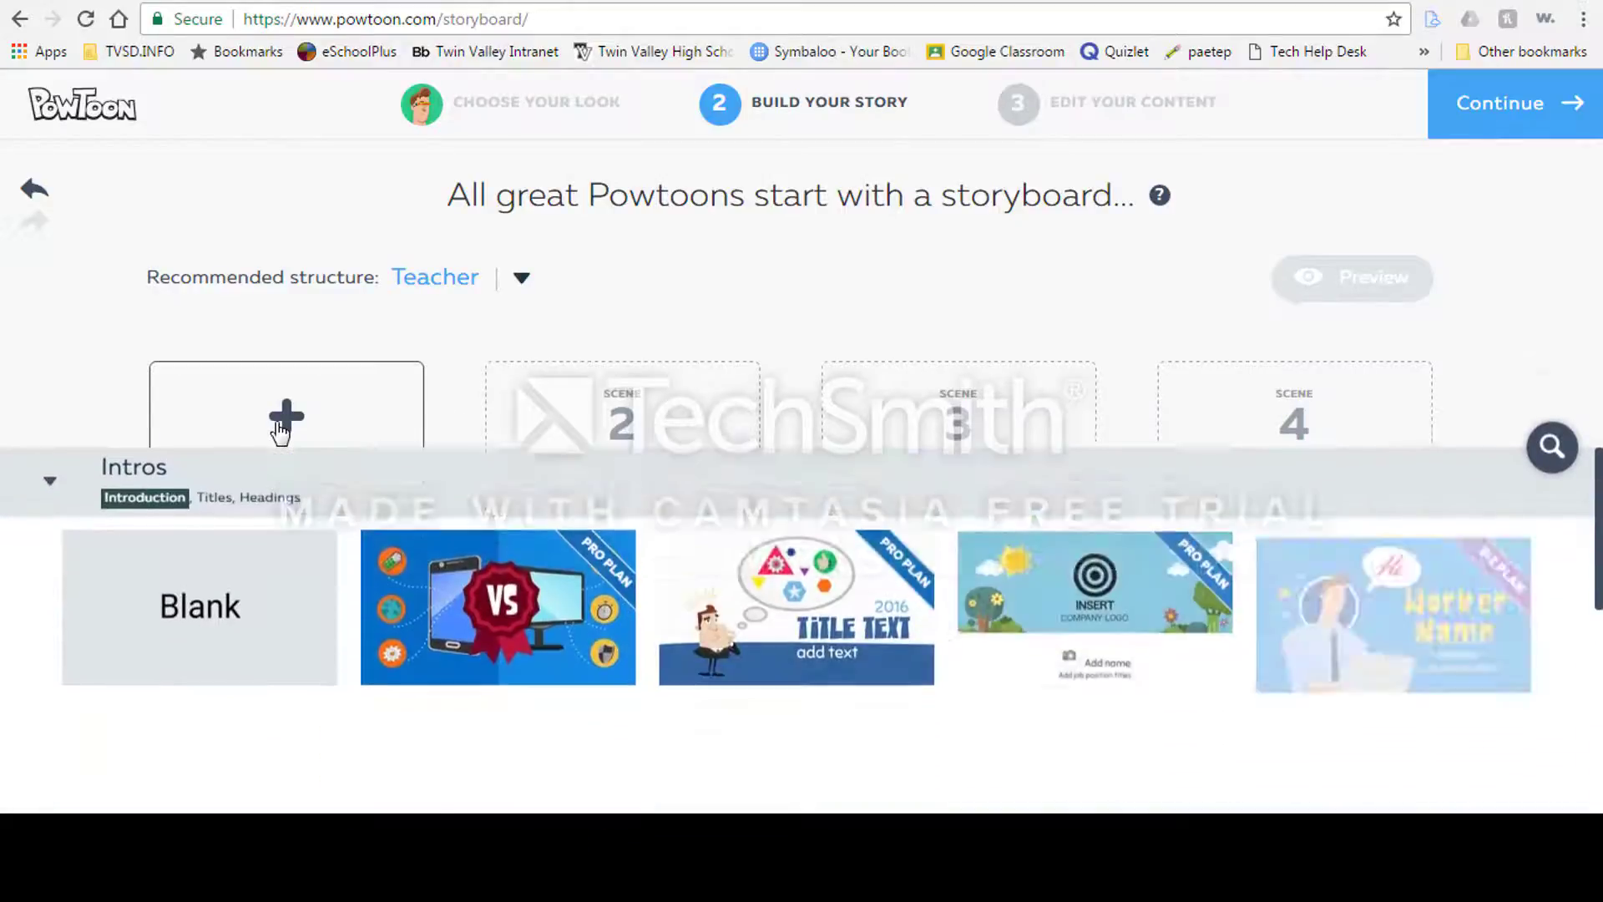
mouse_move(545, 535)
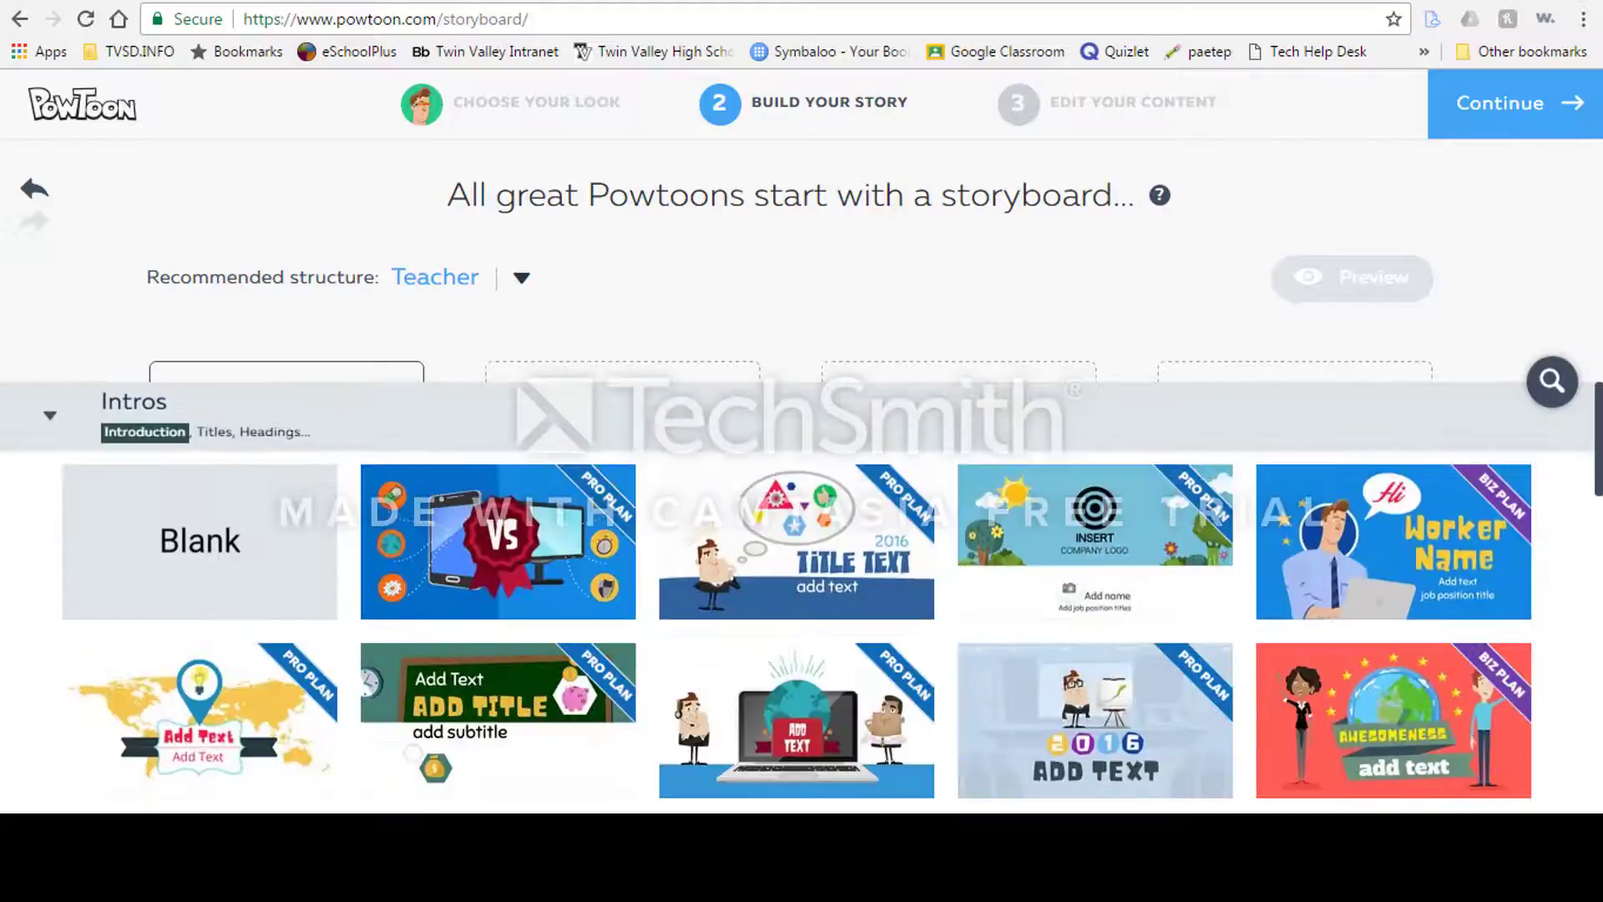
left_click_drag(1598, 477, 1599, 731)
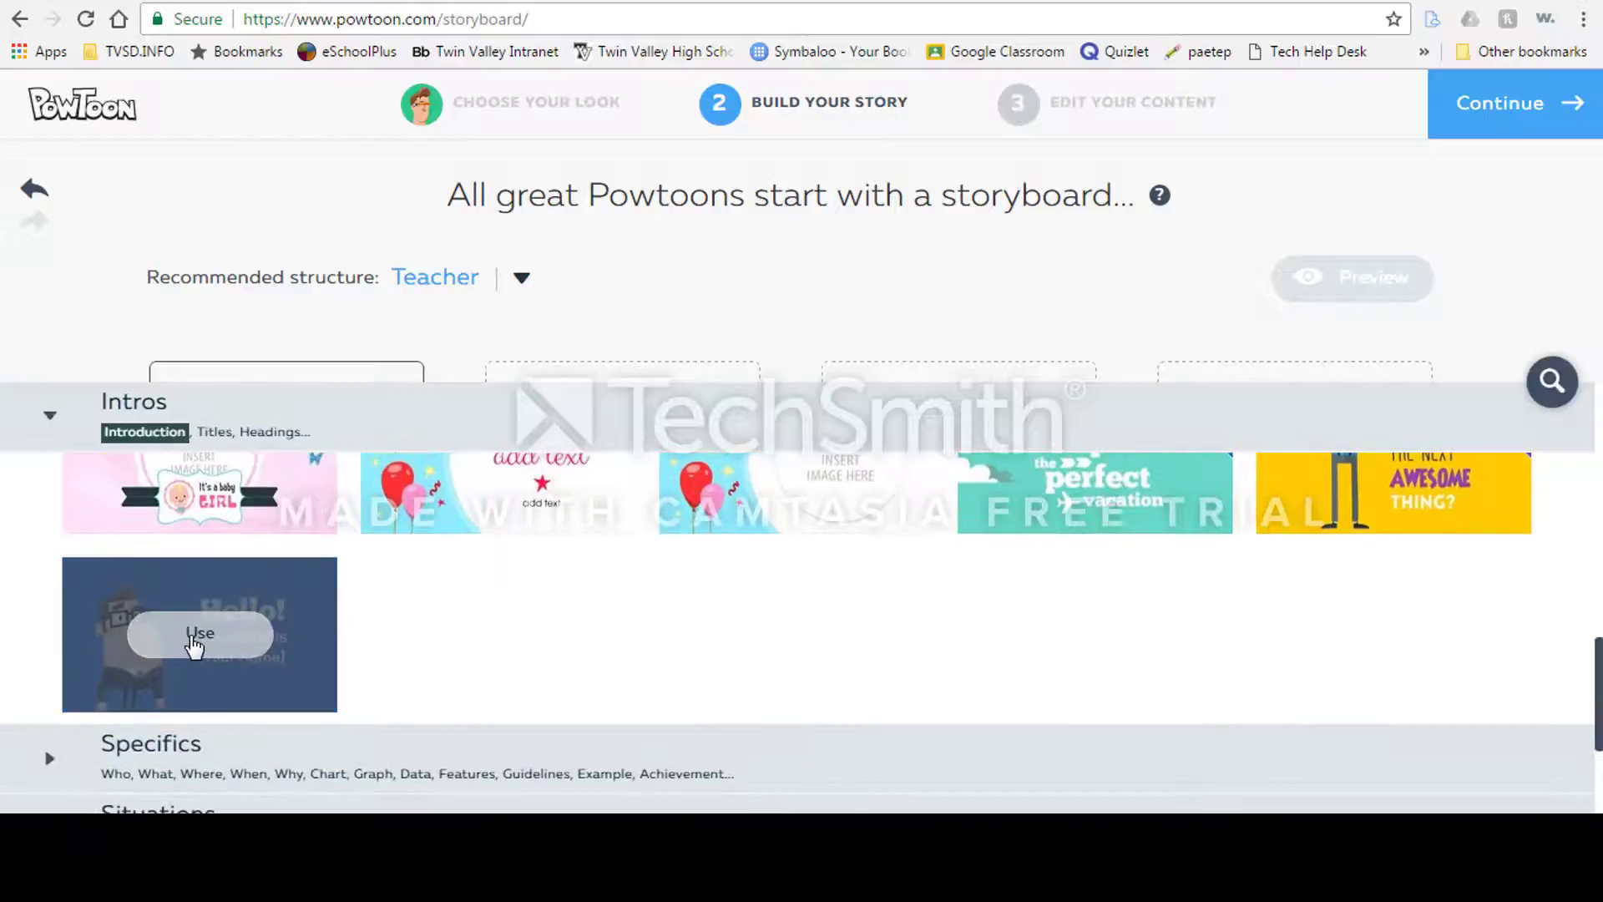
left_click(191, 641)
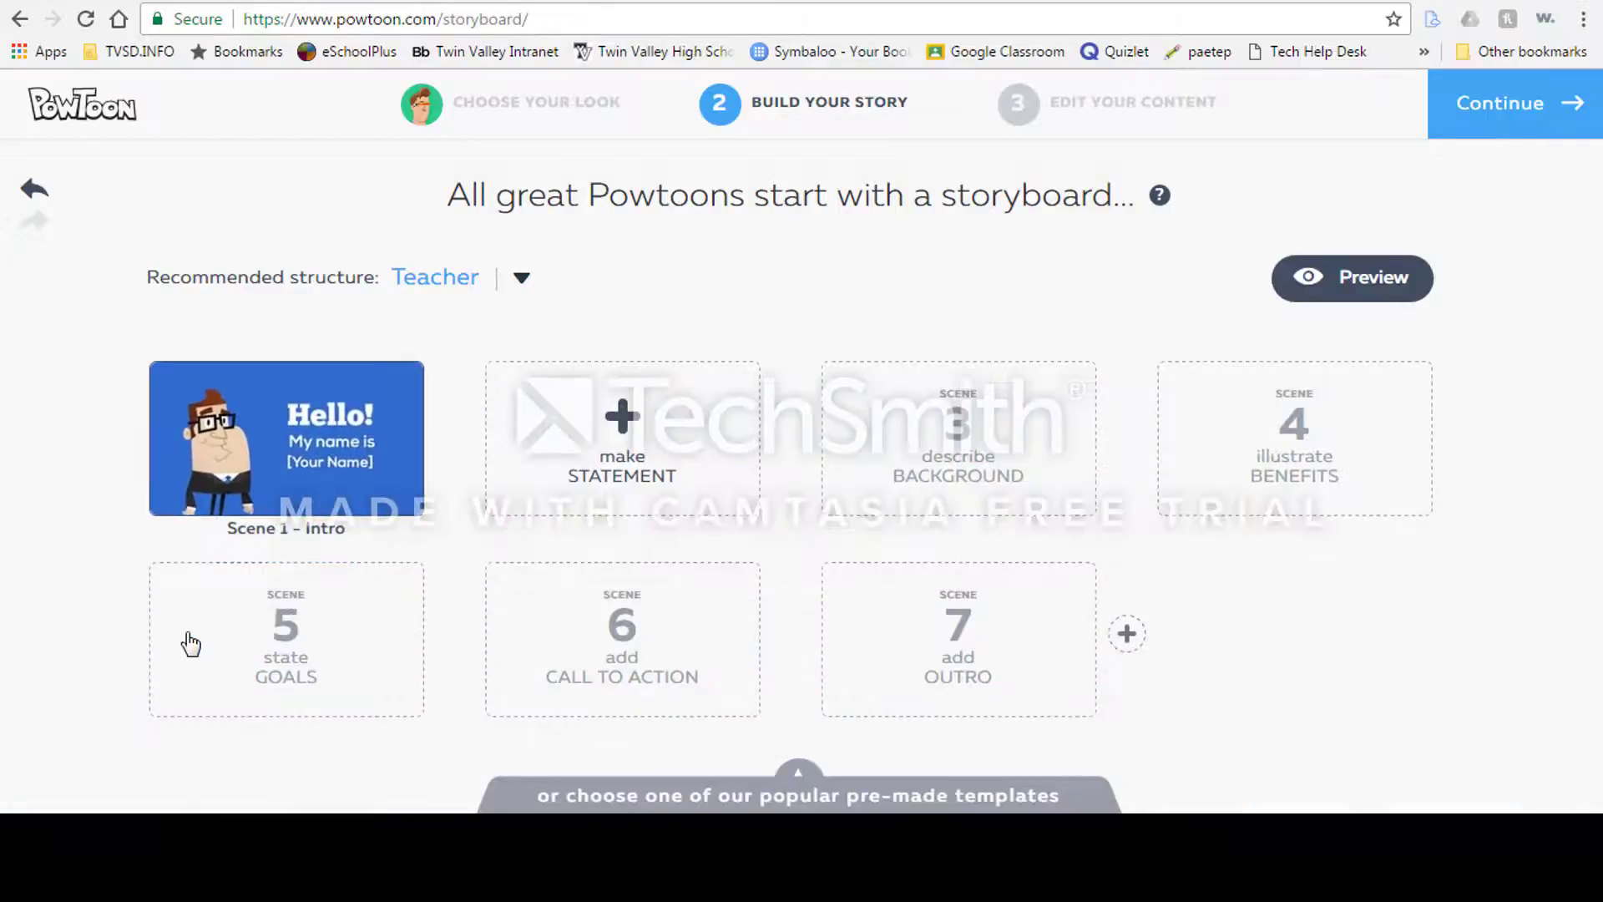
Step: Fill scene 2 (statement) with the "I'm so excited to be your teacher this year!" template from Specifics
left_click(620, 417)
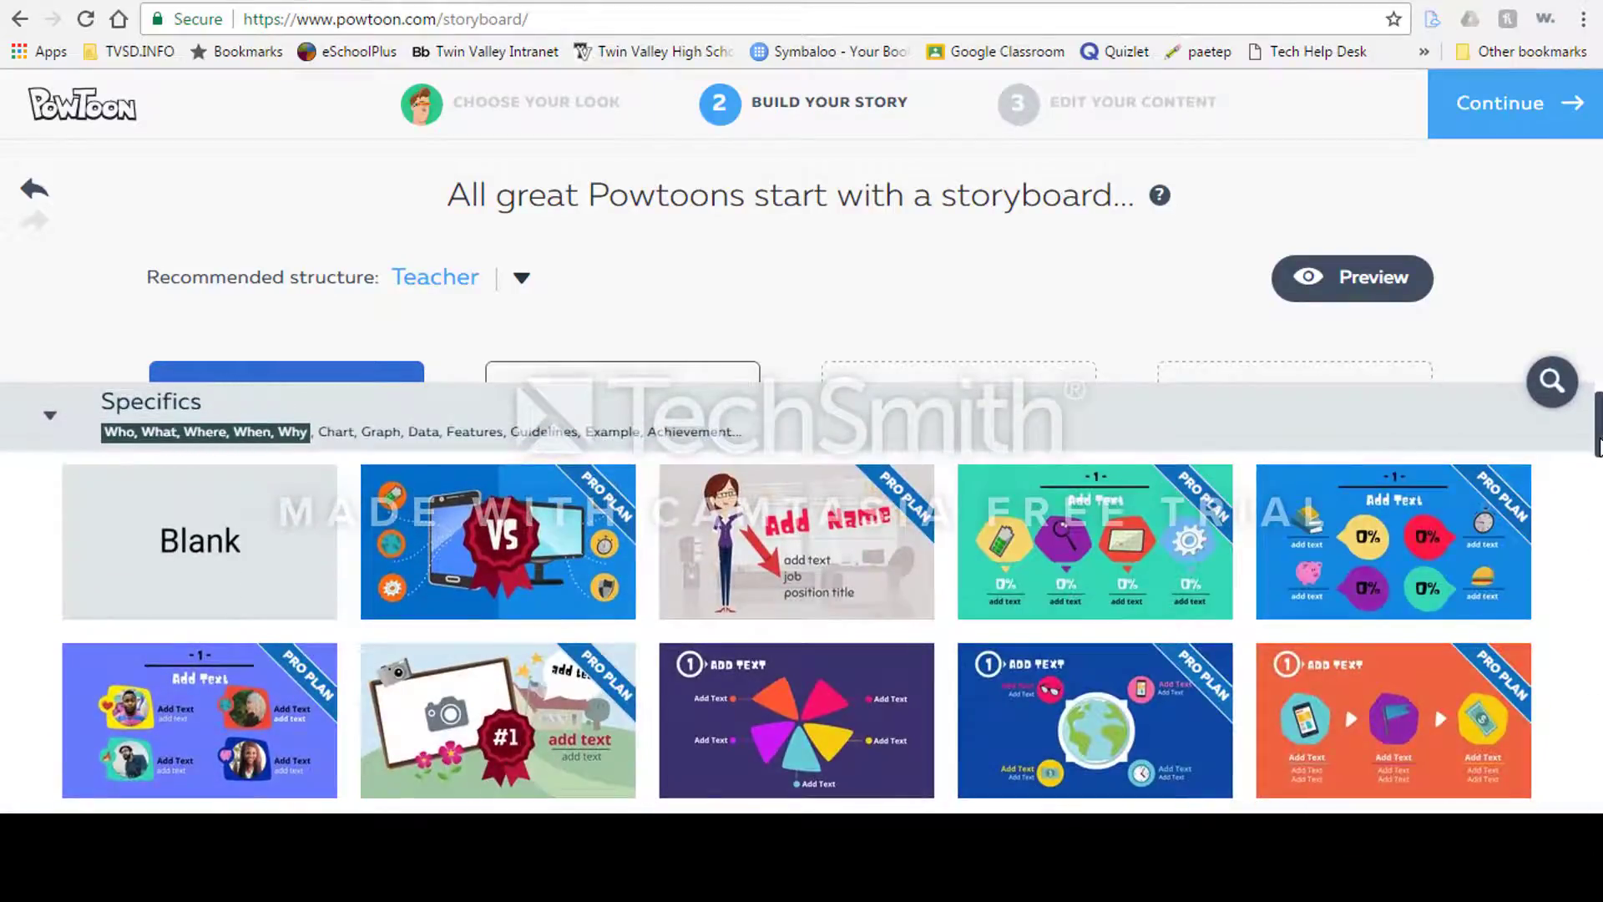
scroll(1344, 578, "down", 15)
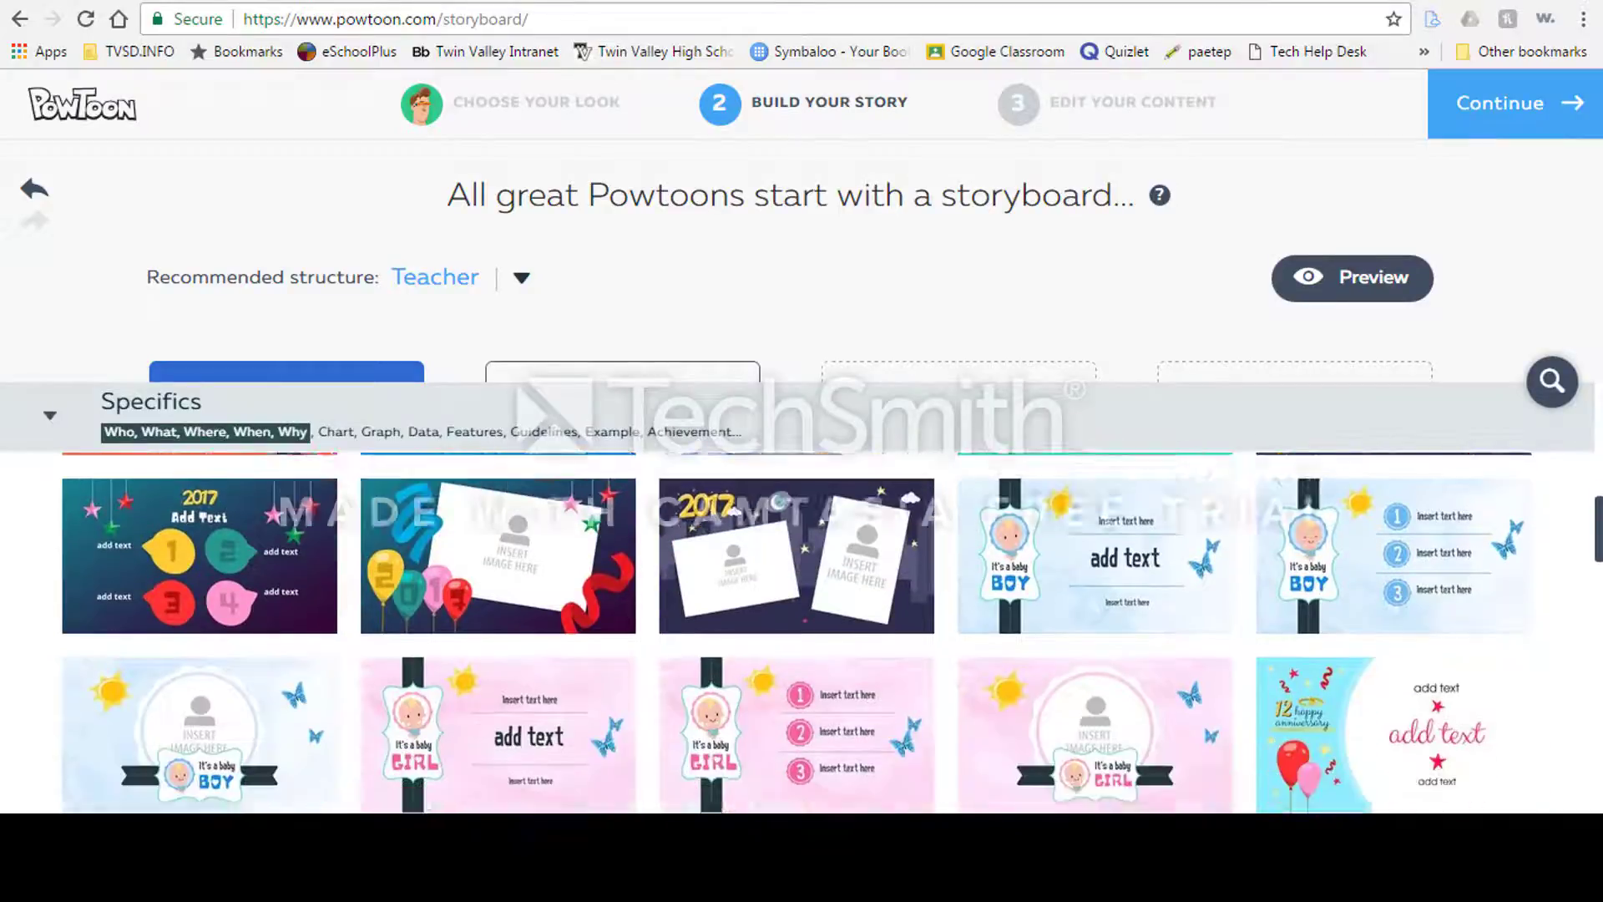
scroll(797, 635, "down", 5)
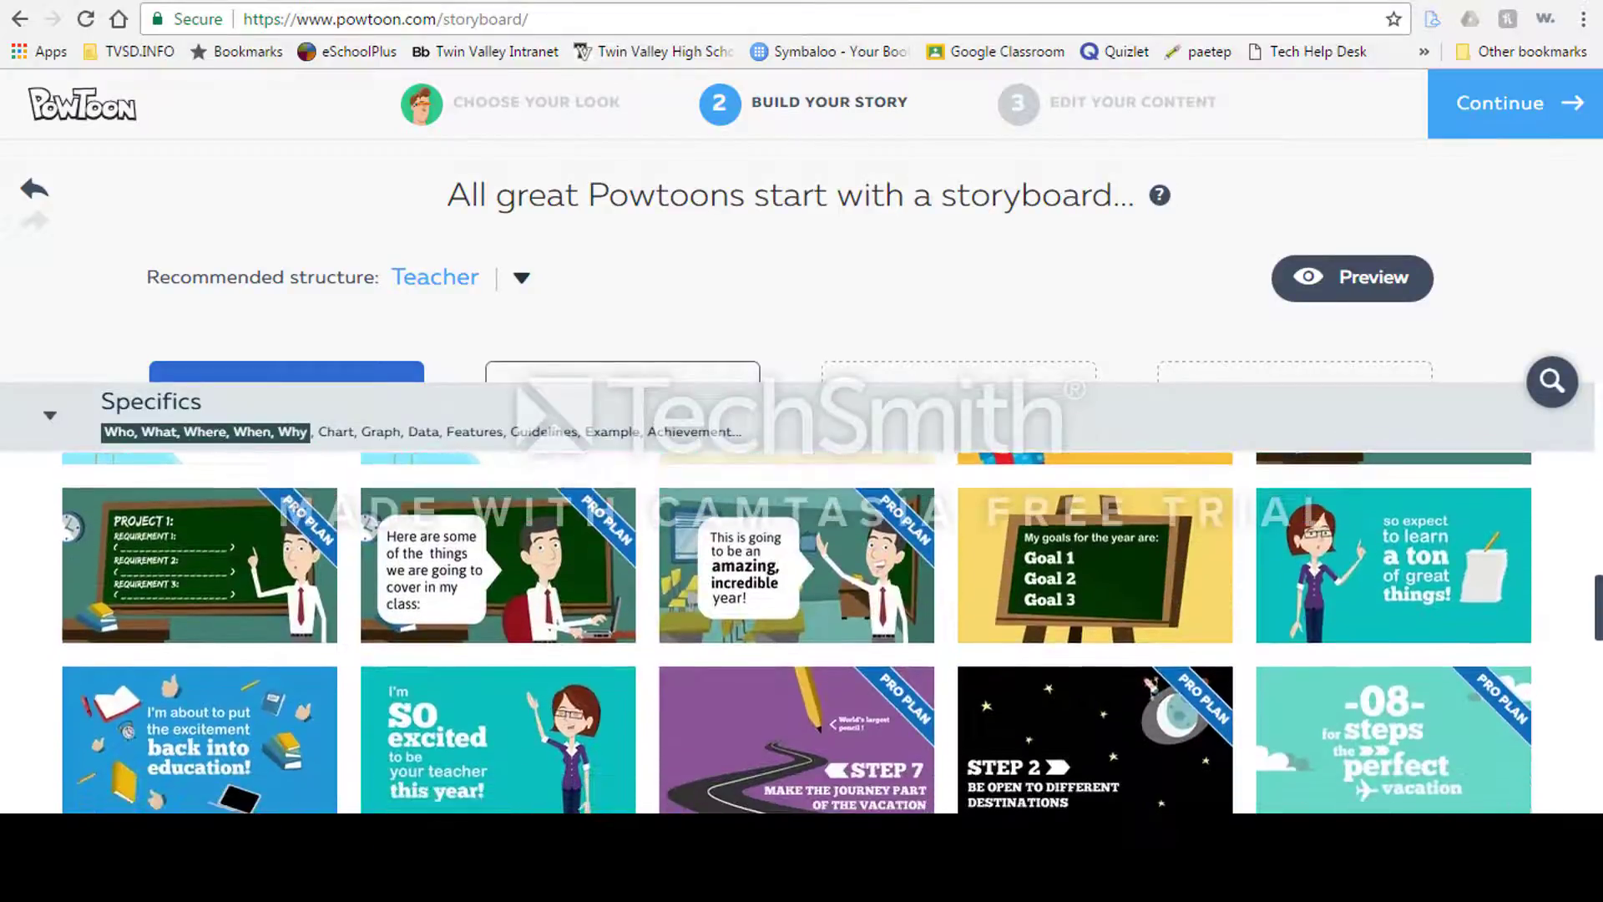
scroll(798, 634, "down", 1)
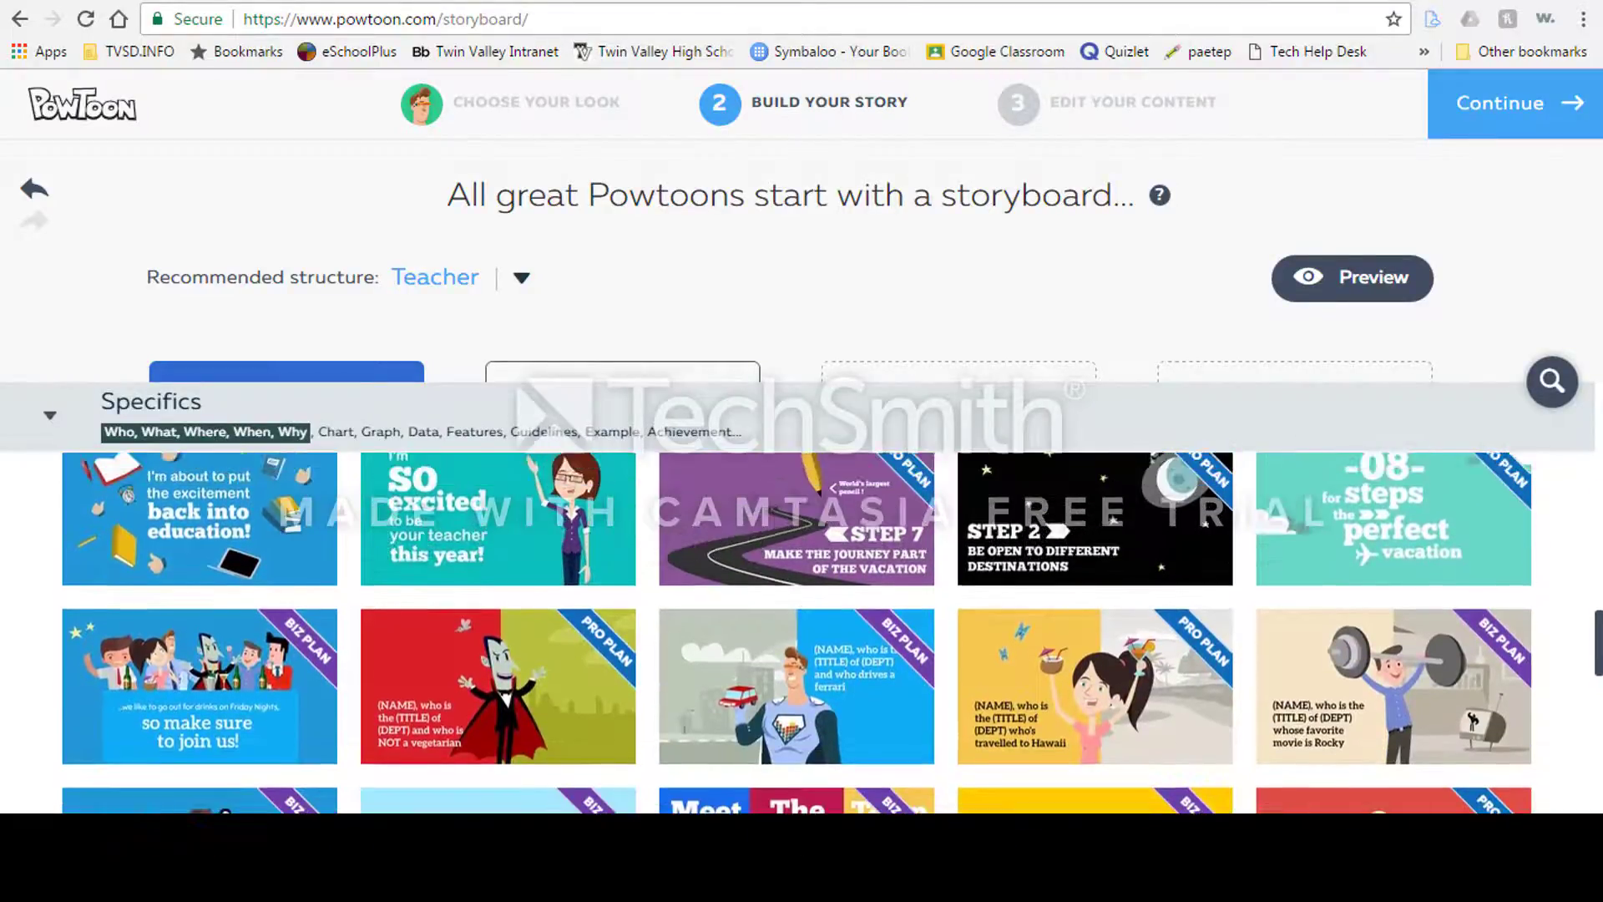
scroll(798, 584, "up", 1)
mouse_move(478, 565)
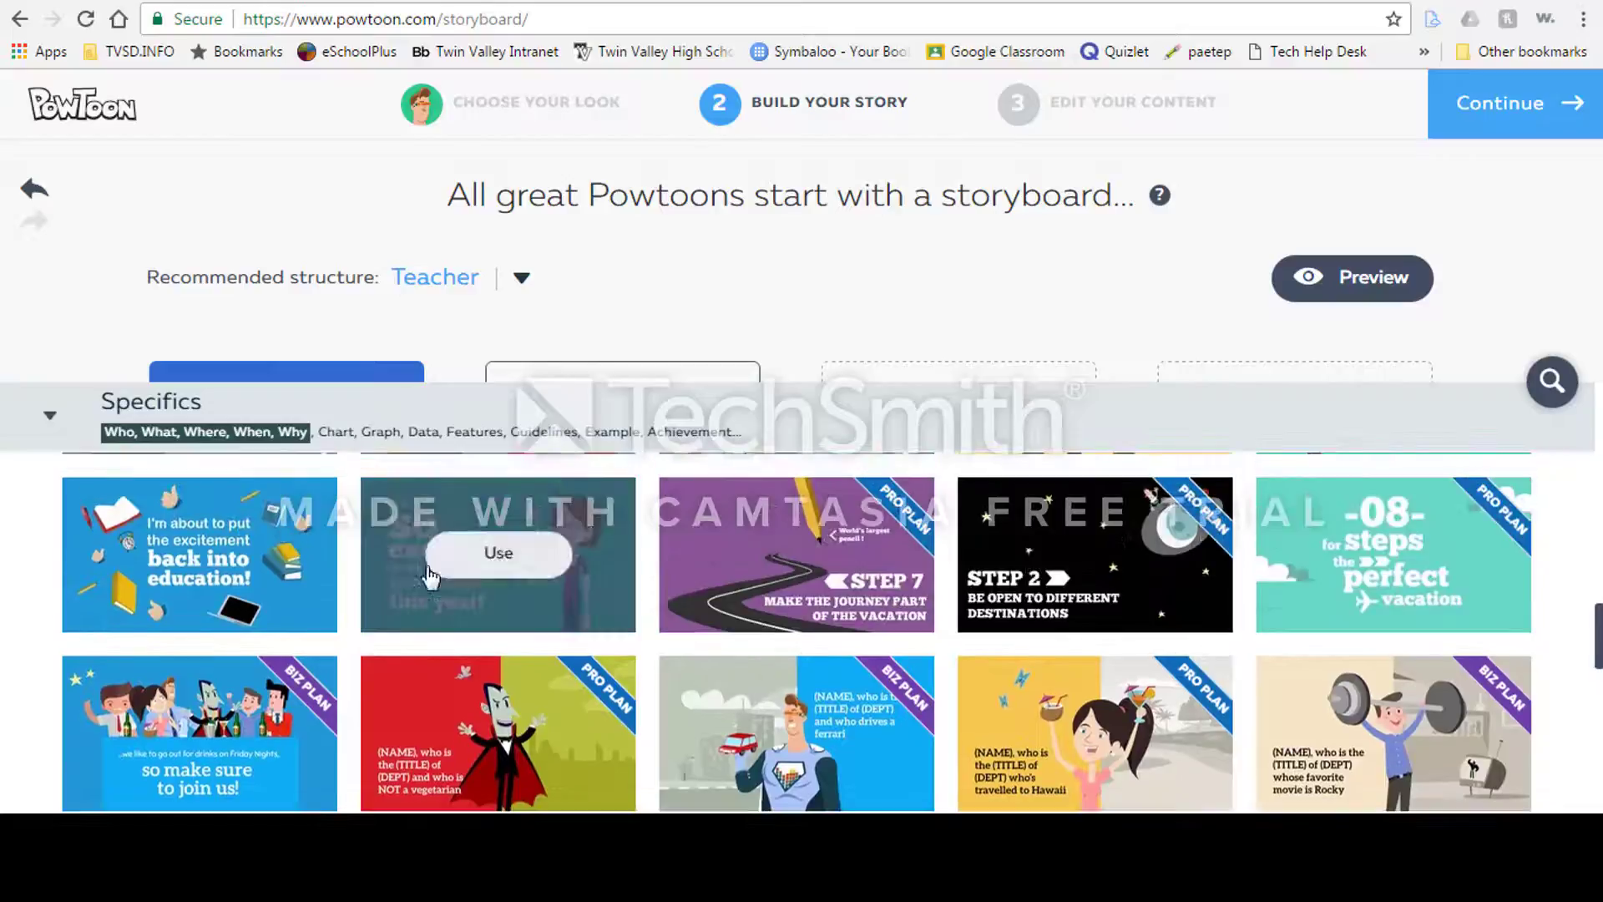
left_click(498, 554)
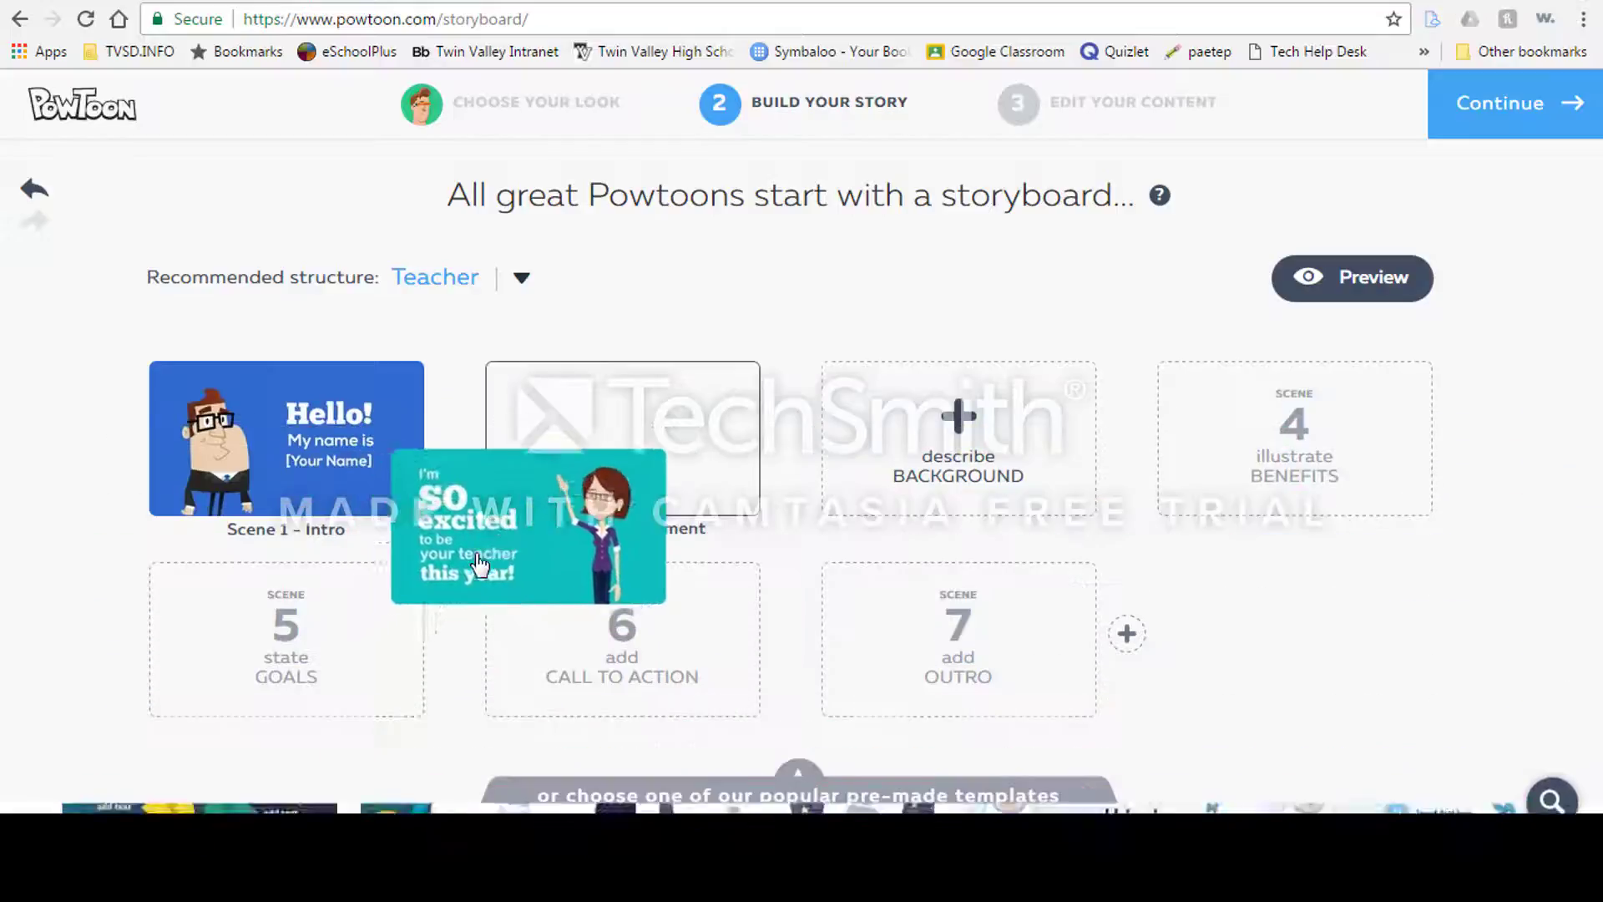
Step: Fill scene 3 (background) with the "Here are some of the things we are going to cover in my class" template
left_click(959, 434)
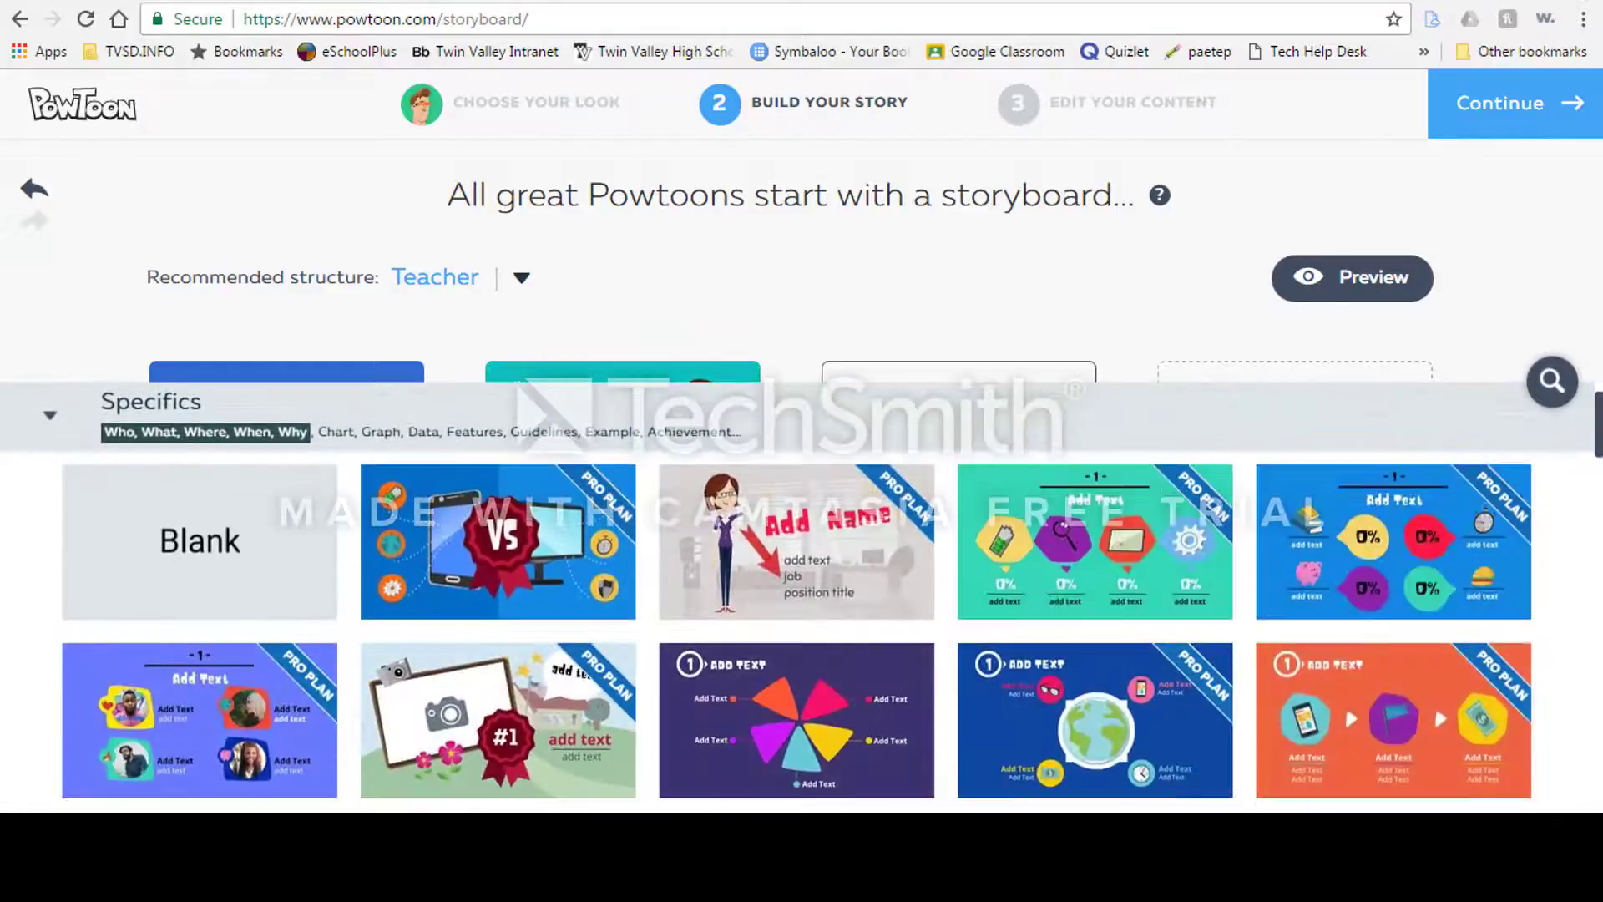
scroll(797, 632, "down", 1)
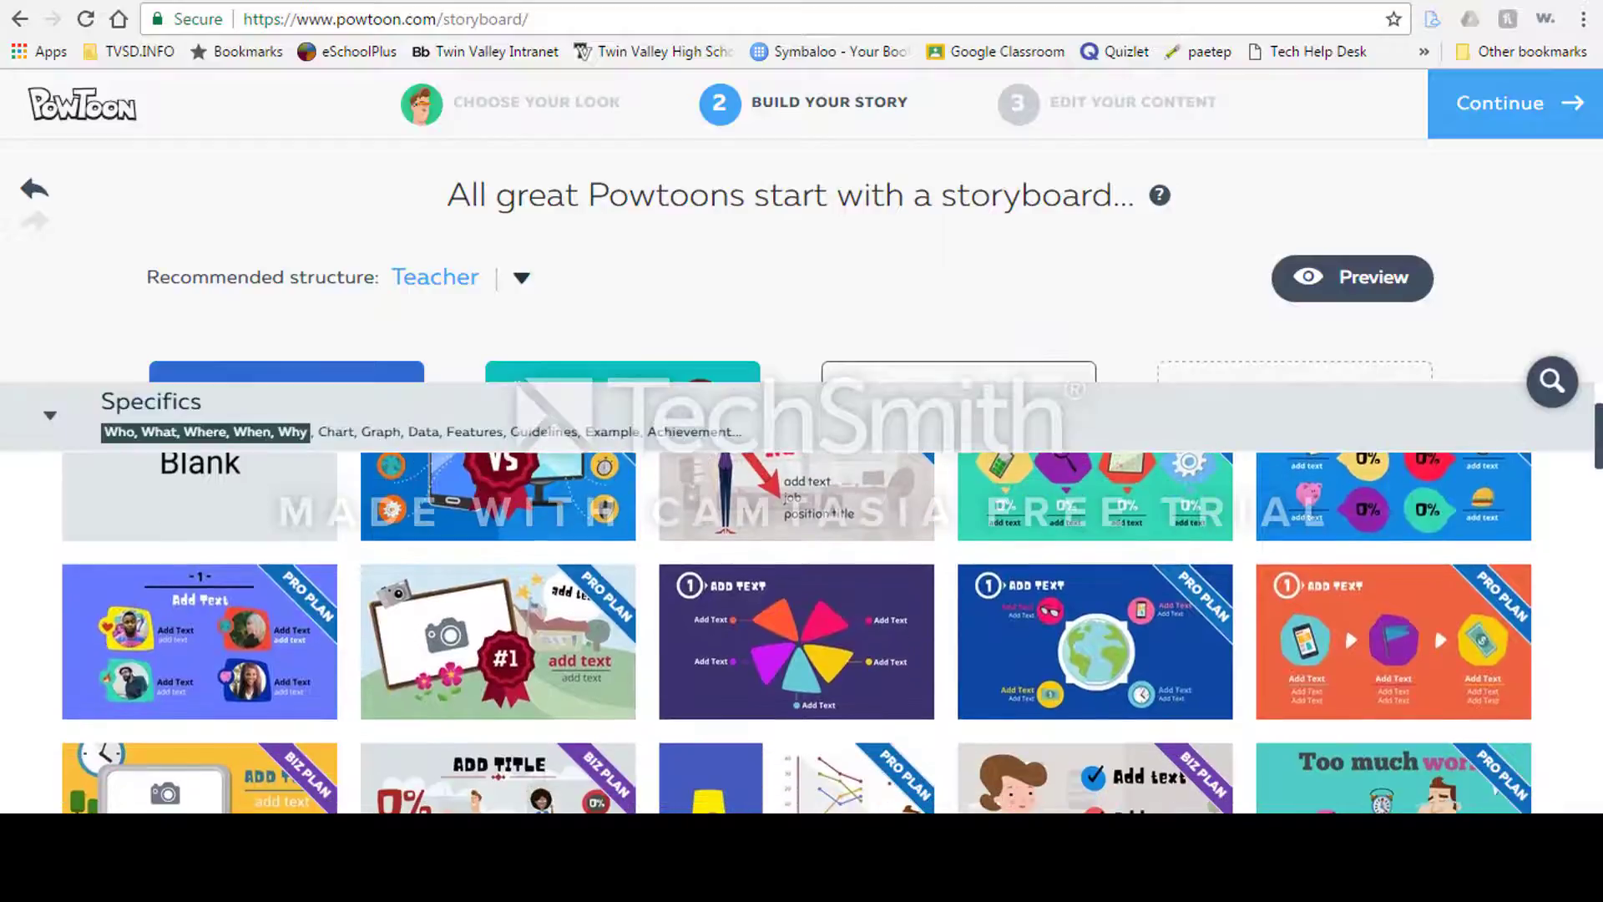
scroll(1345, 625, "down", 5)
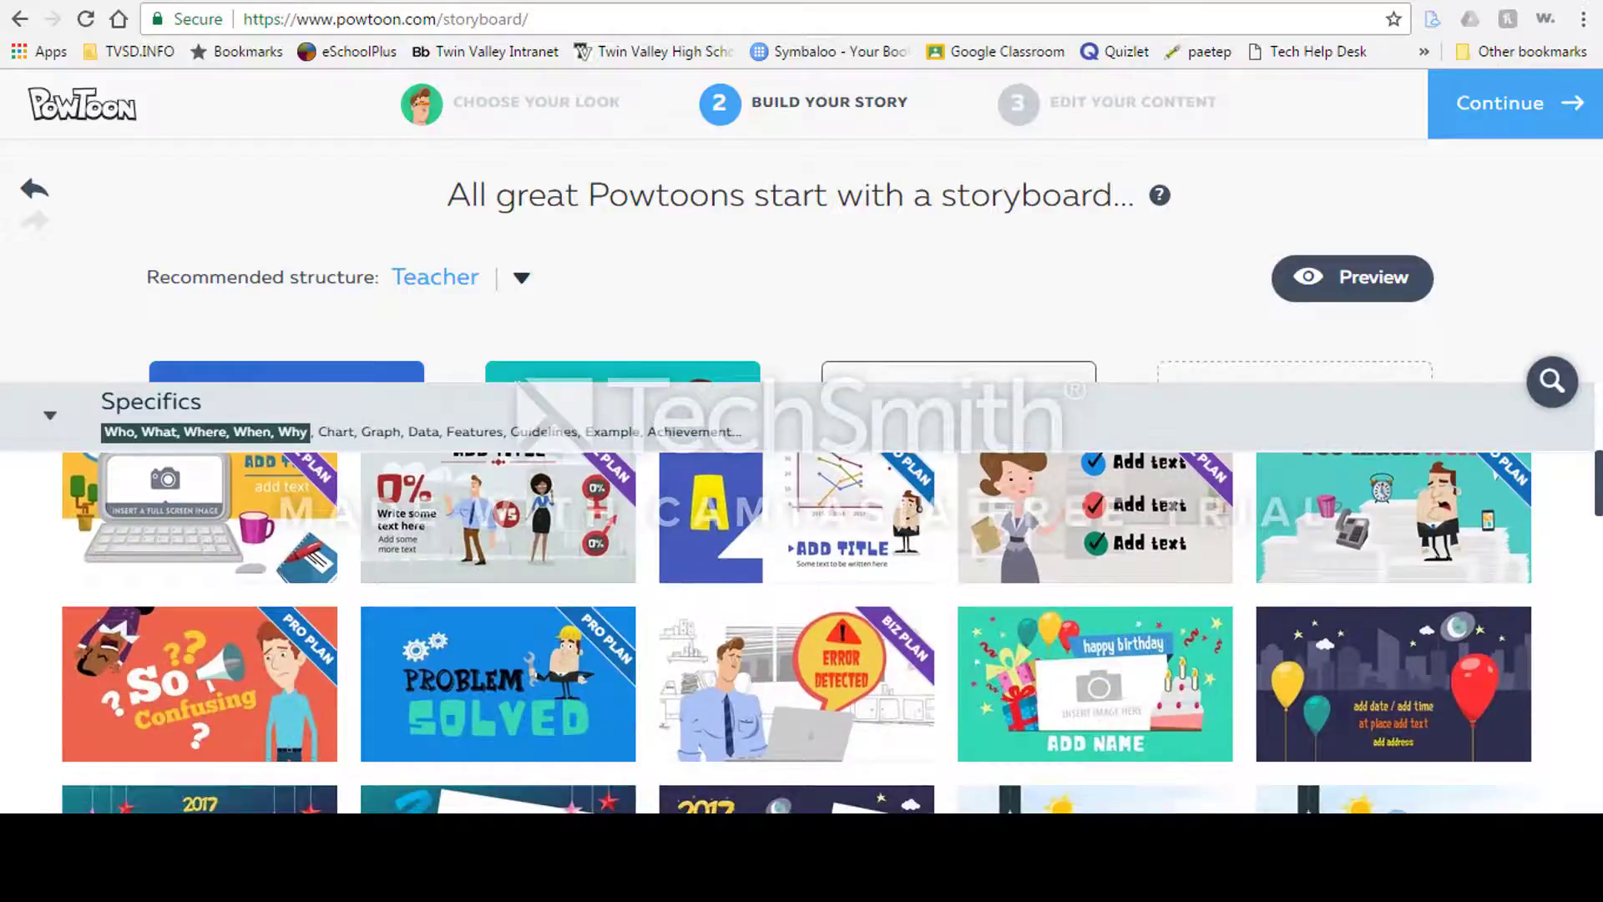
scroll(796, 631, "down", 8)
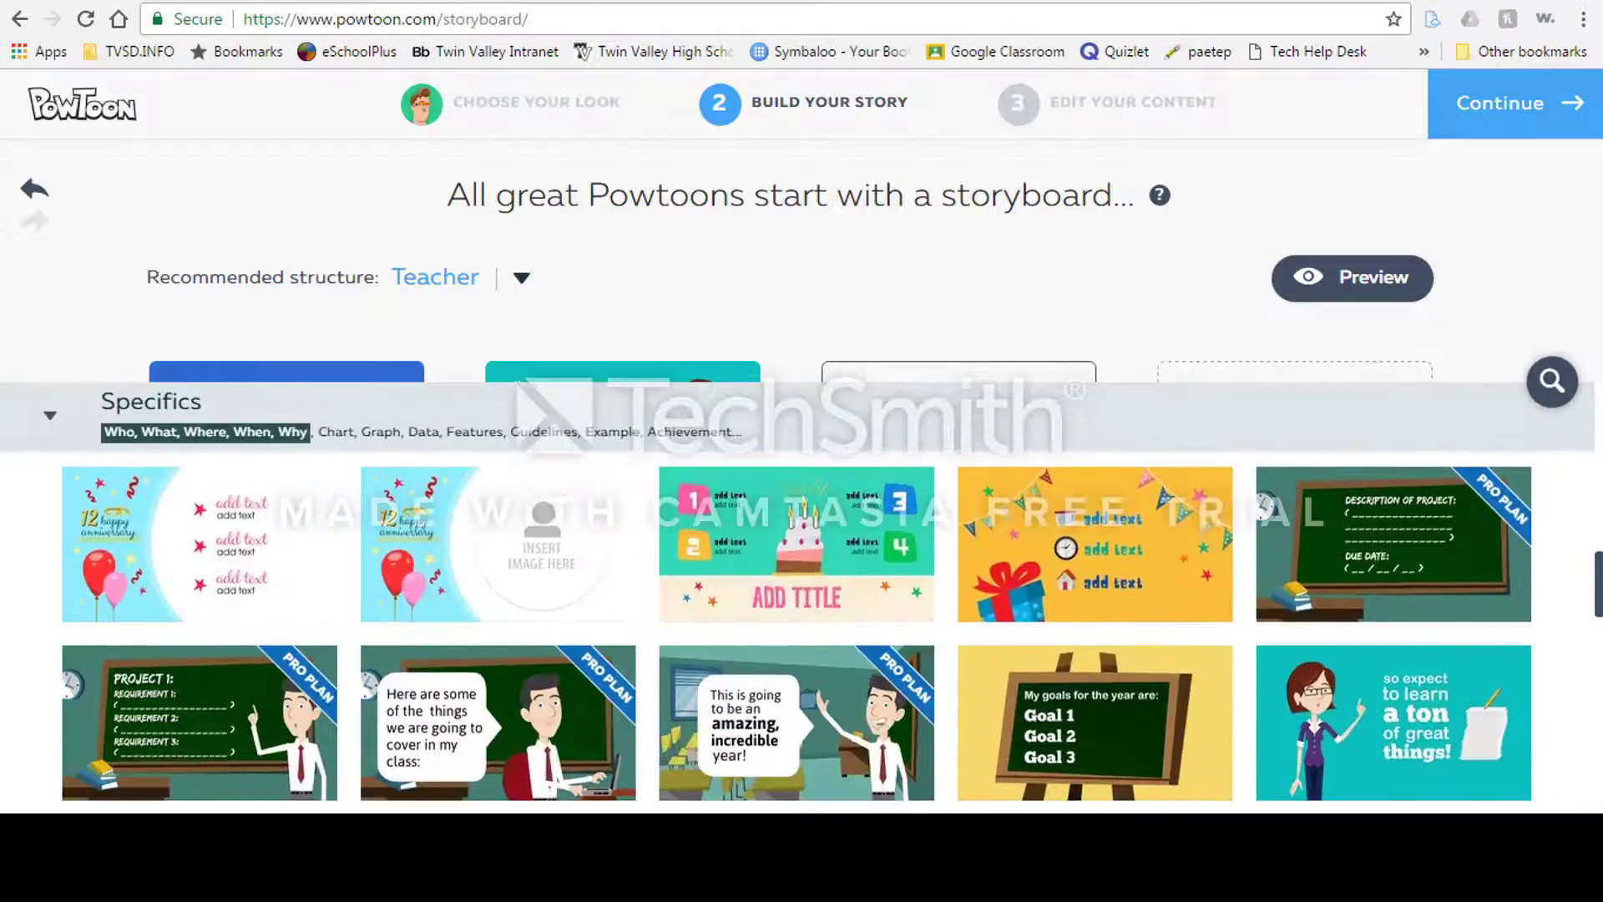
scroll(796, 631, "down", 1)
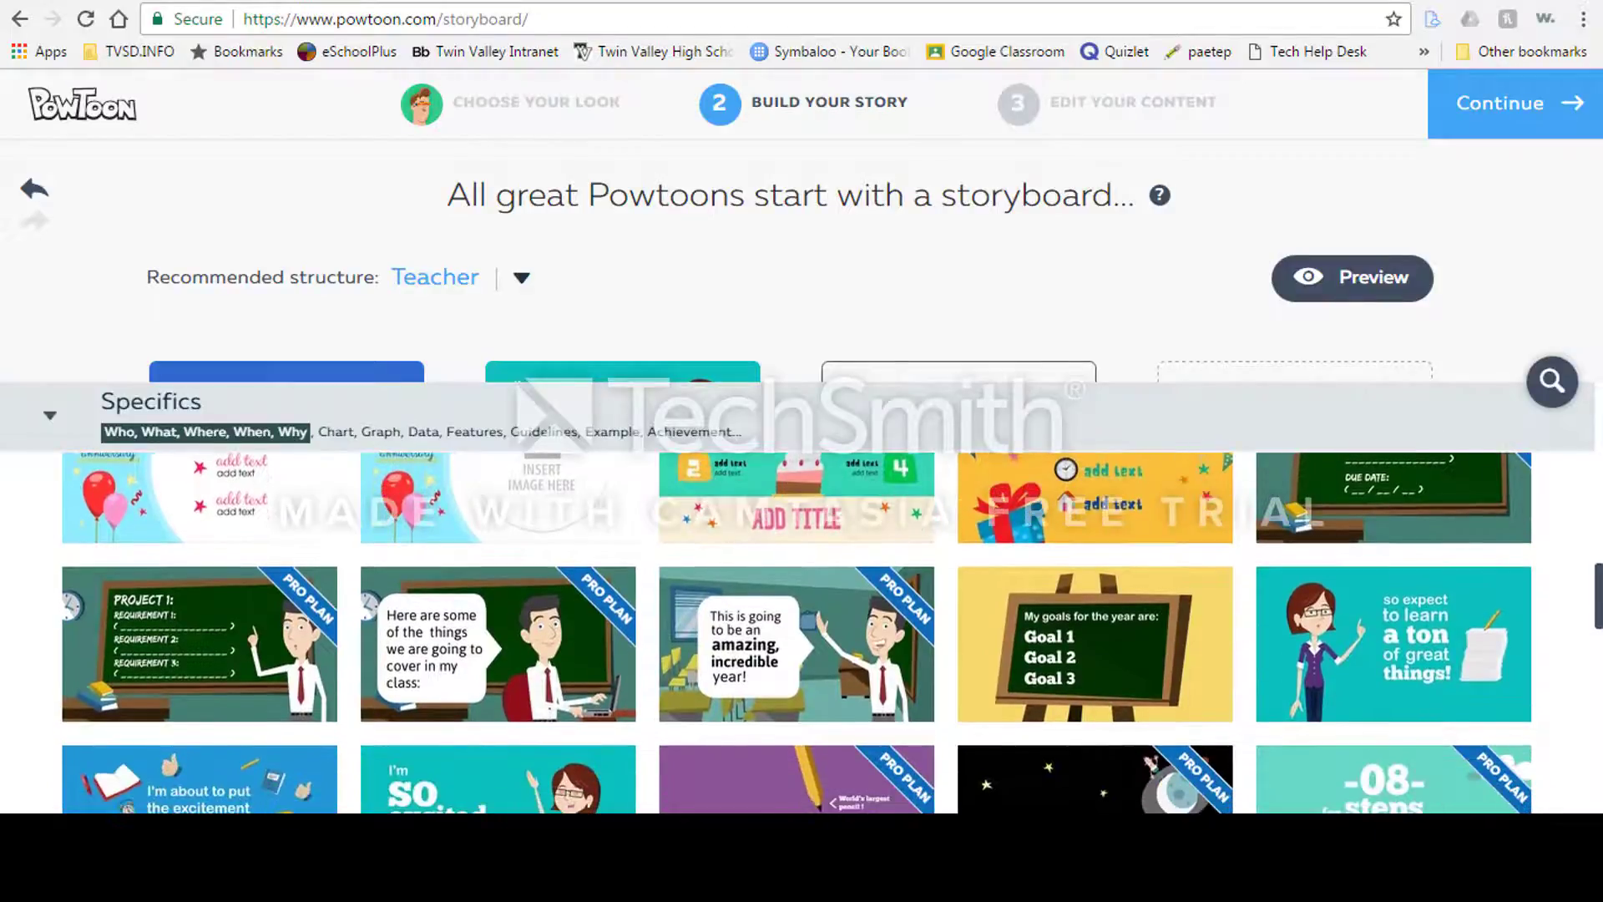
mouse_move(493, 678)
left_click(497, 644)
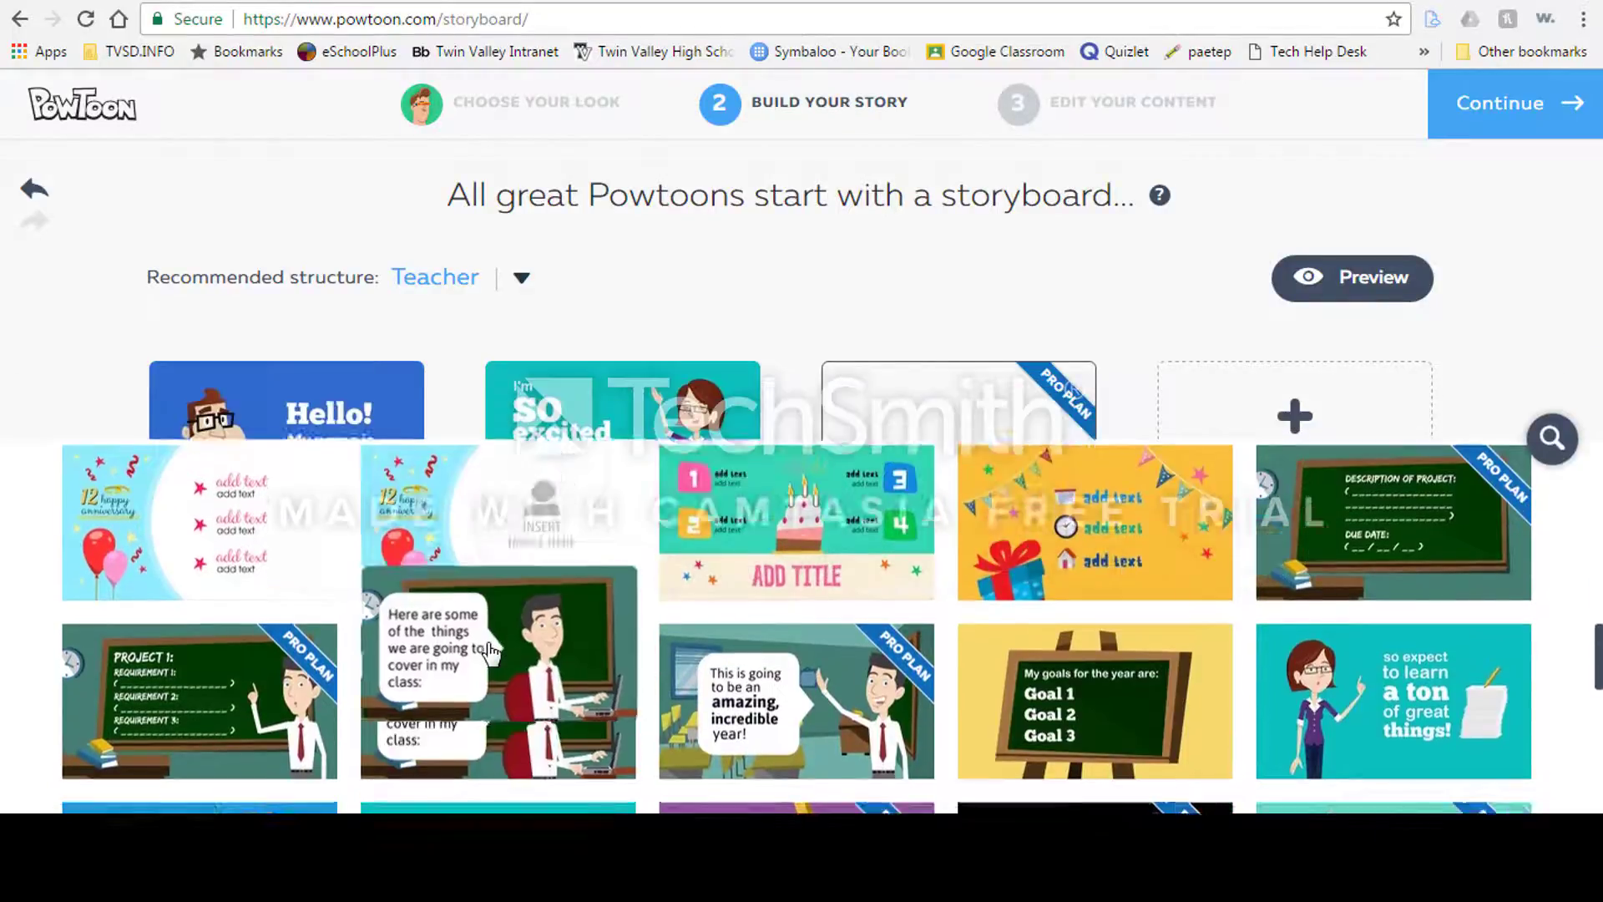
Step: Fill scene 4 (benefits) with the "My goals for the year are: Goal 1 Goal 2 Goal 3" template from Specifics
mouse_move(1293, 427)
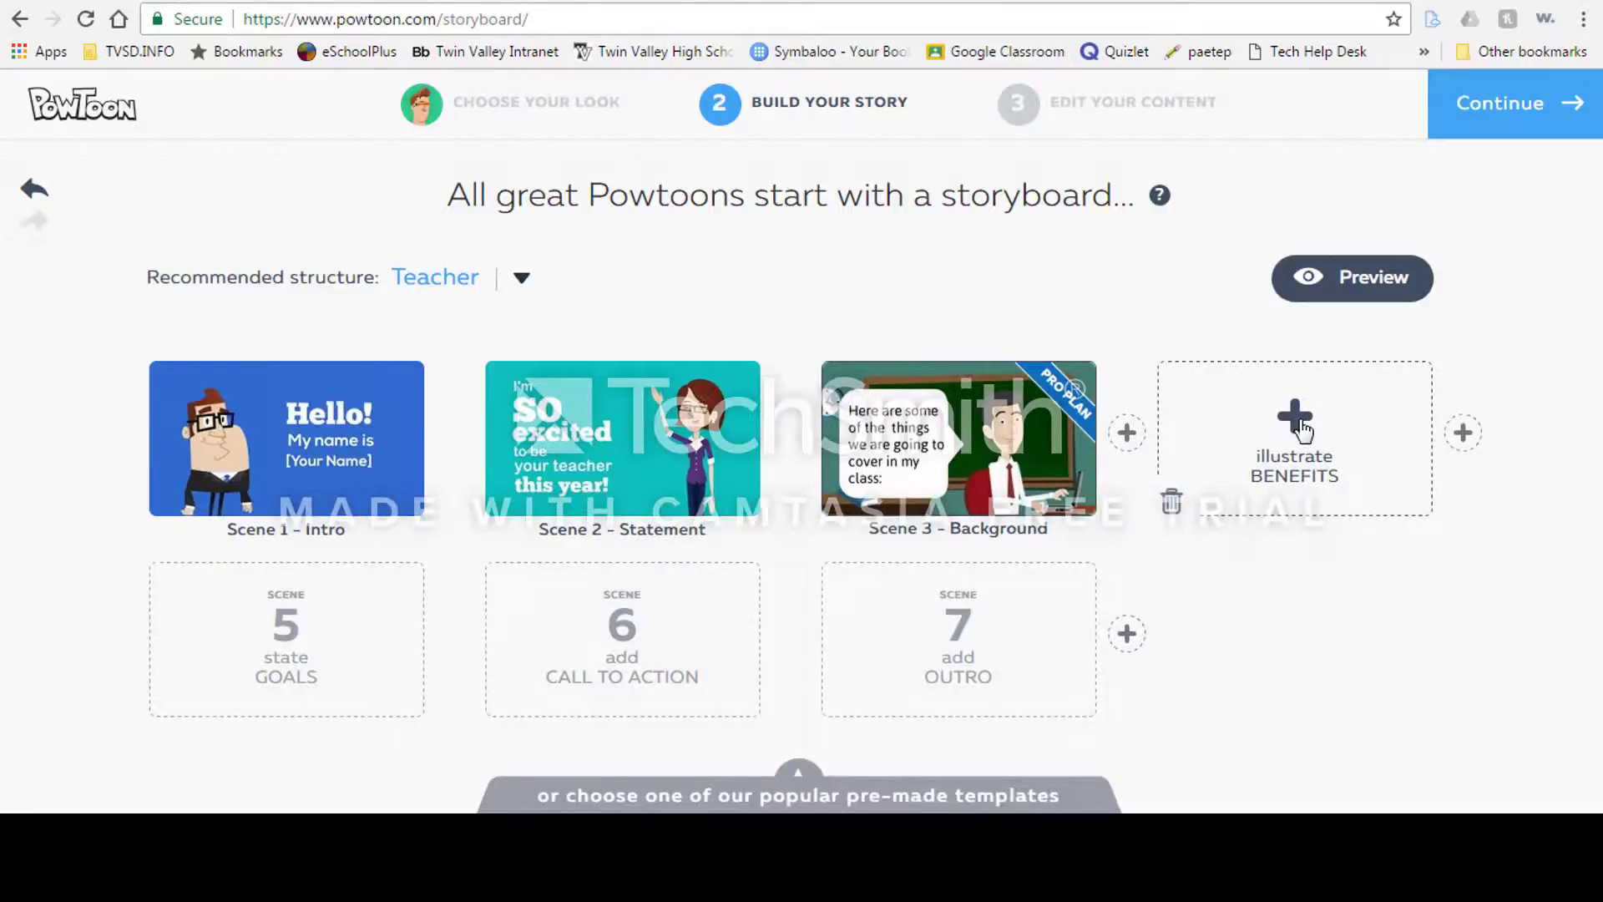
left_click(1299, 423)
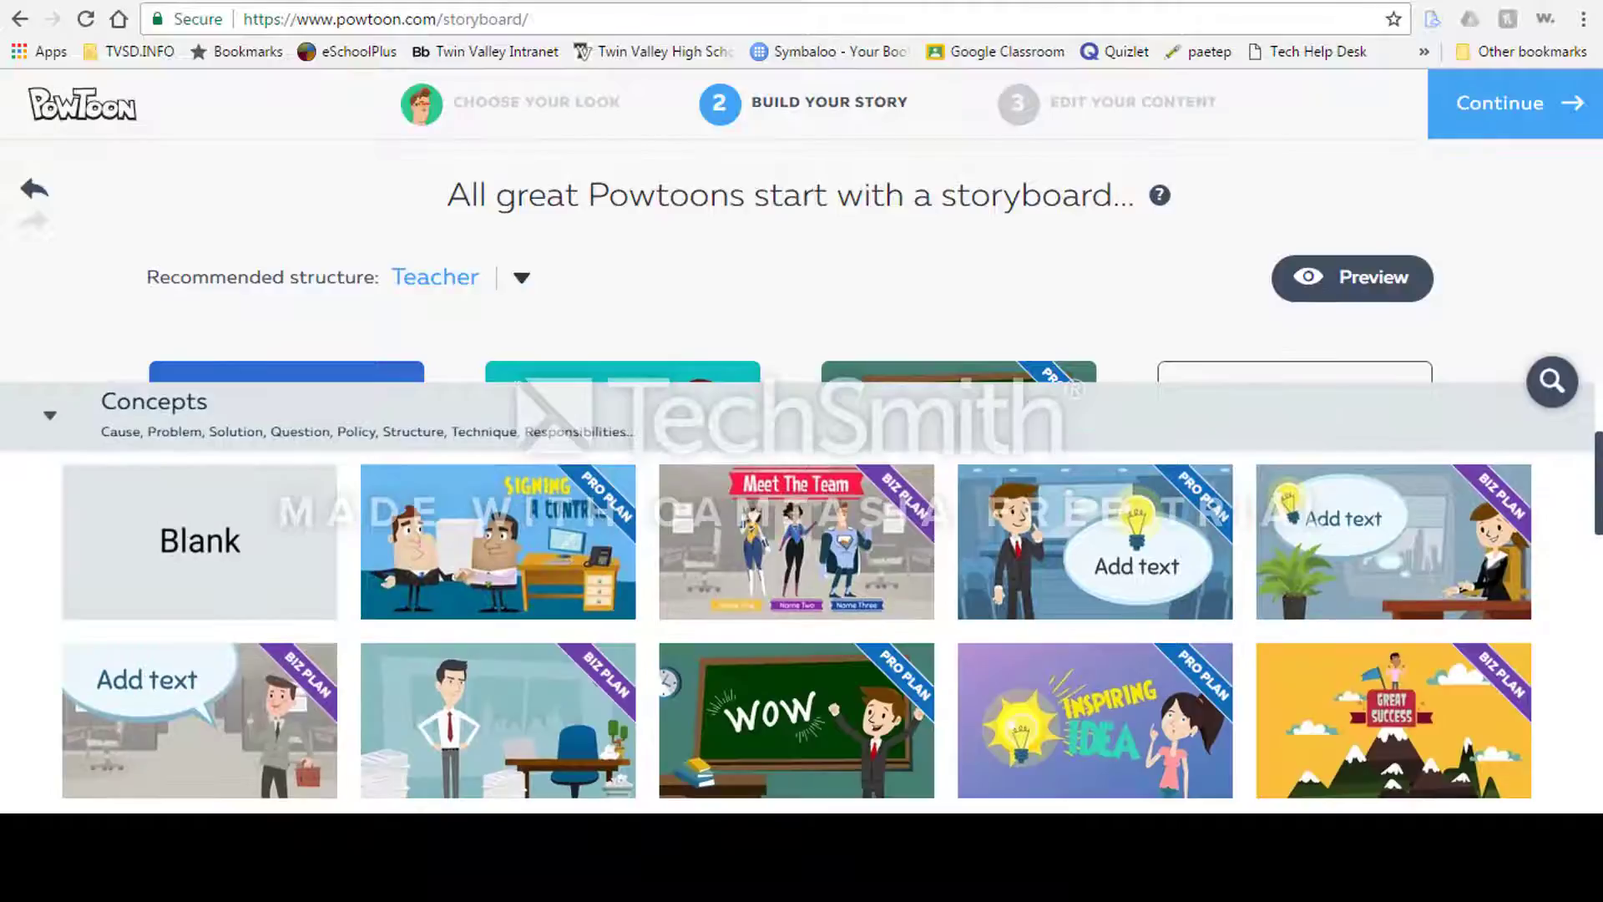
scroll(455, 494, "up", 2)
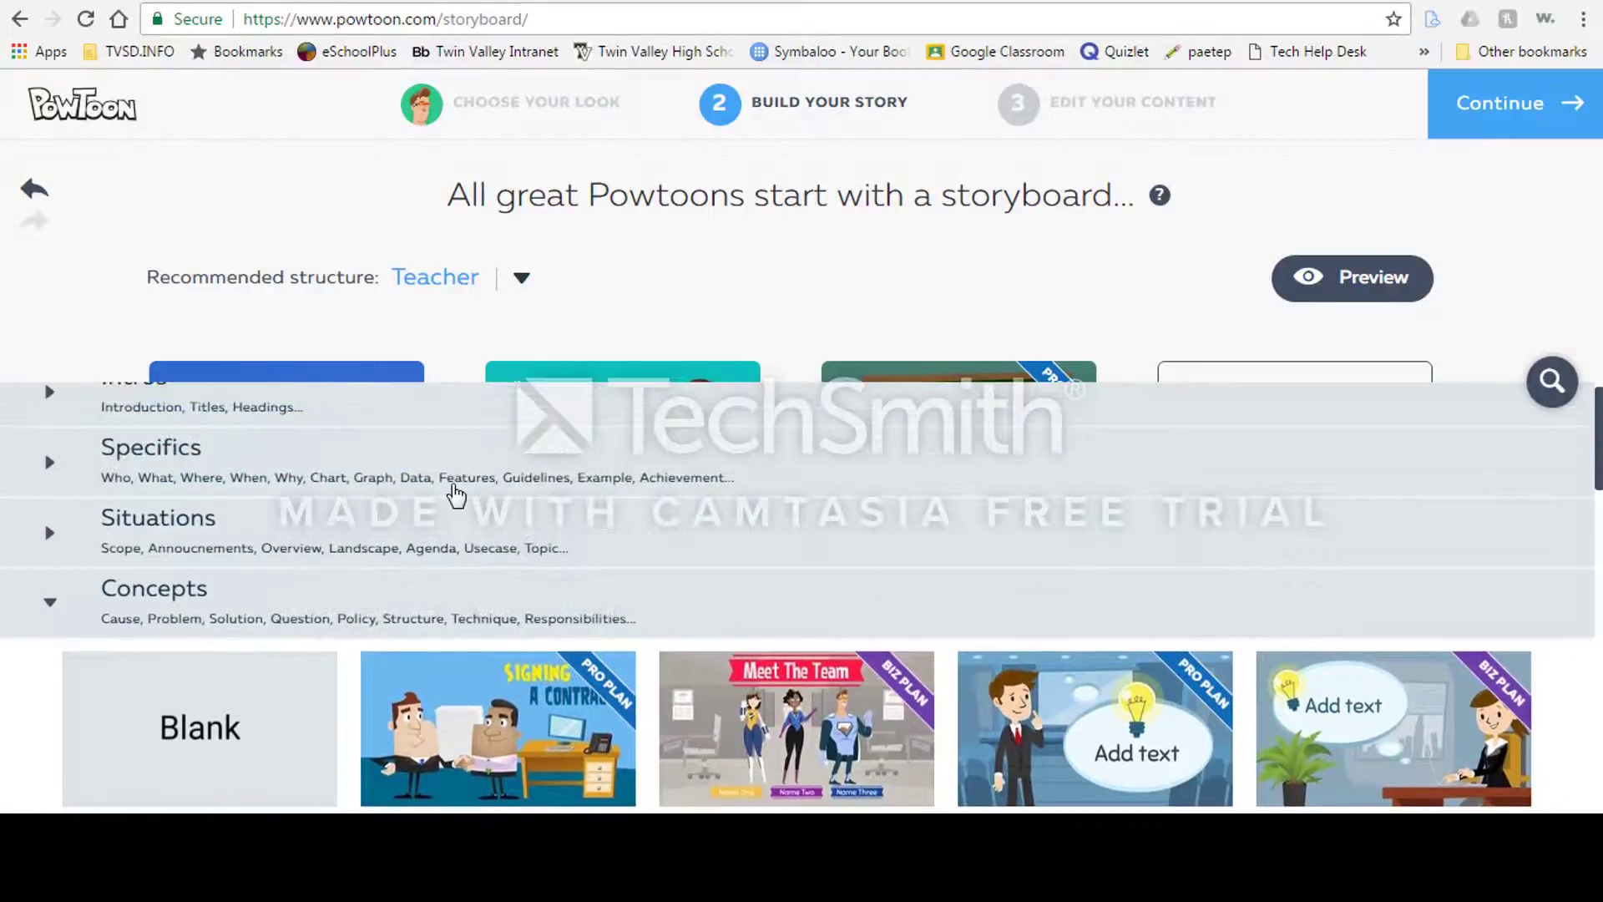
left_click(51, 464)
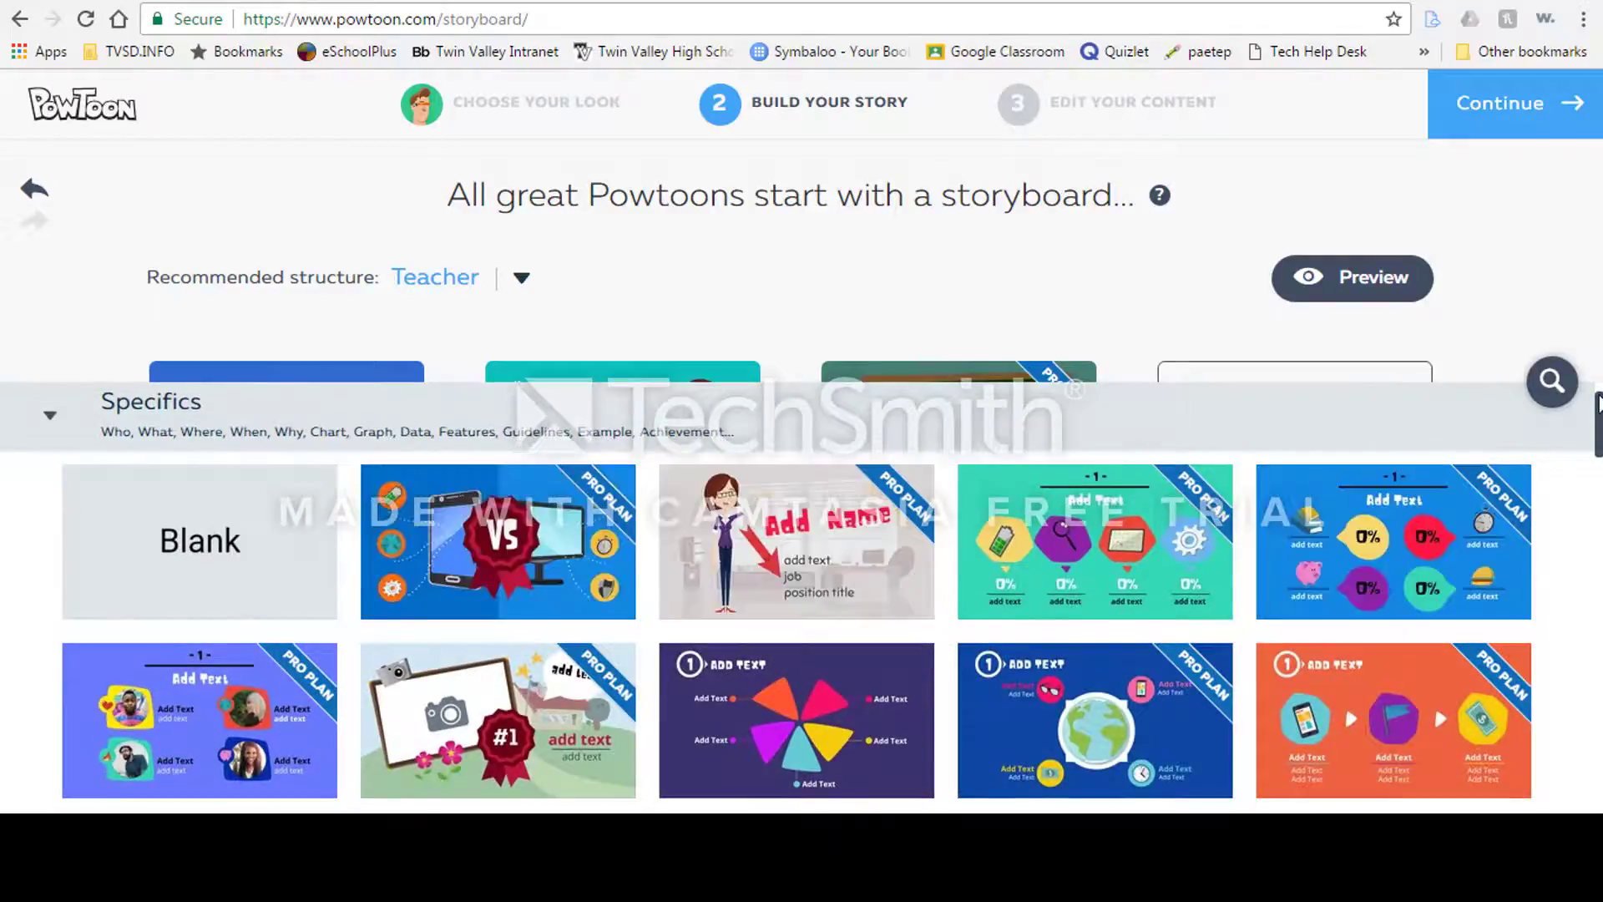
scroll(797, 634, "down", 5)
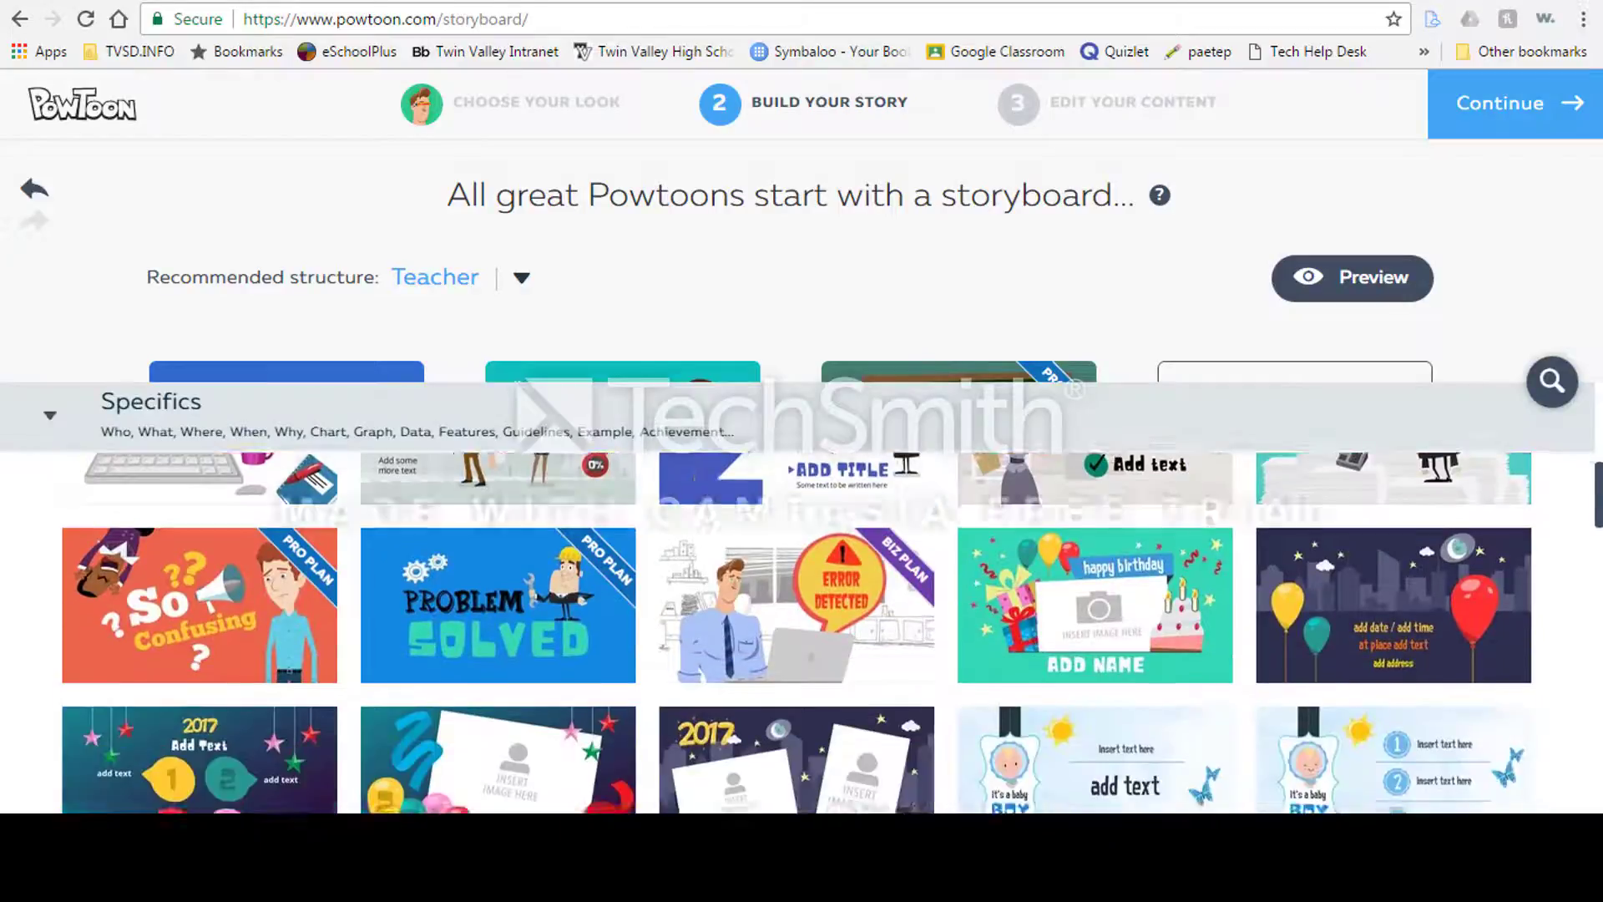
scroll(797, 634, "down", 5)
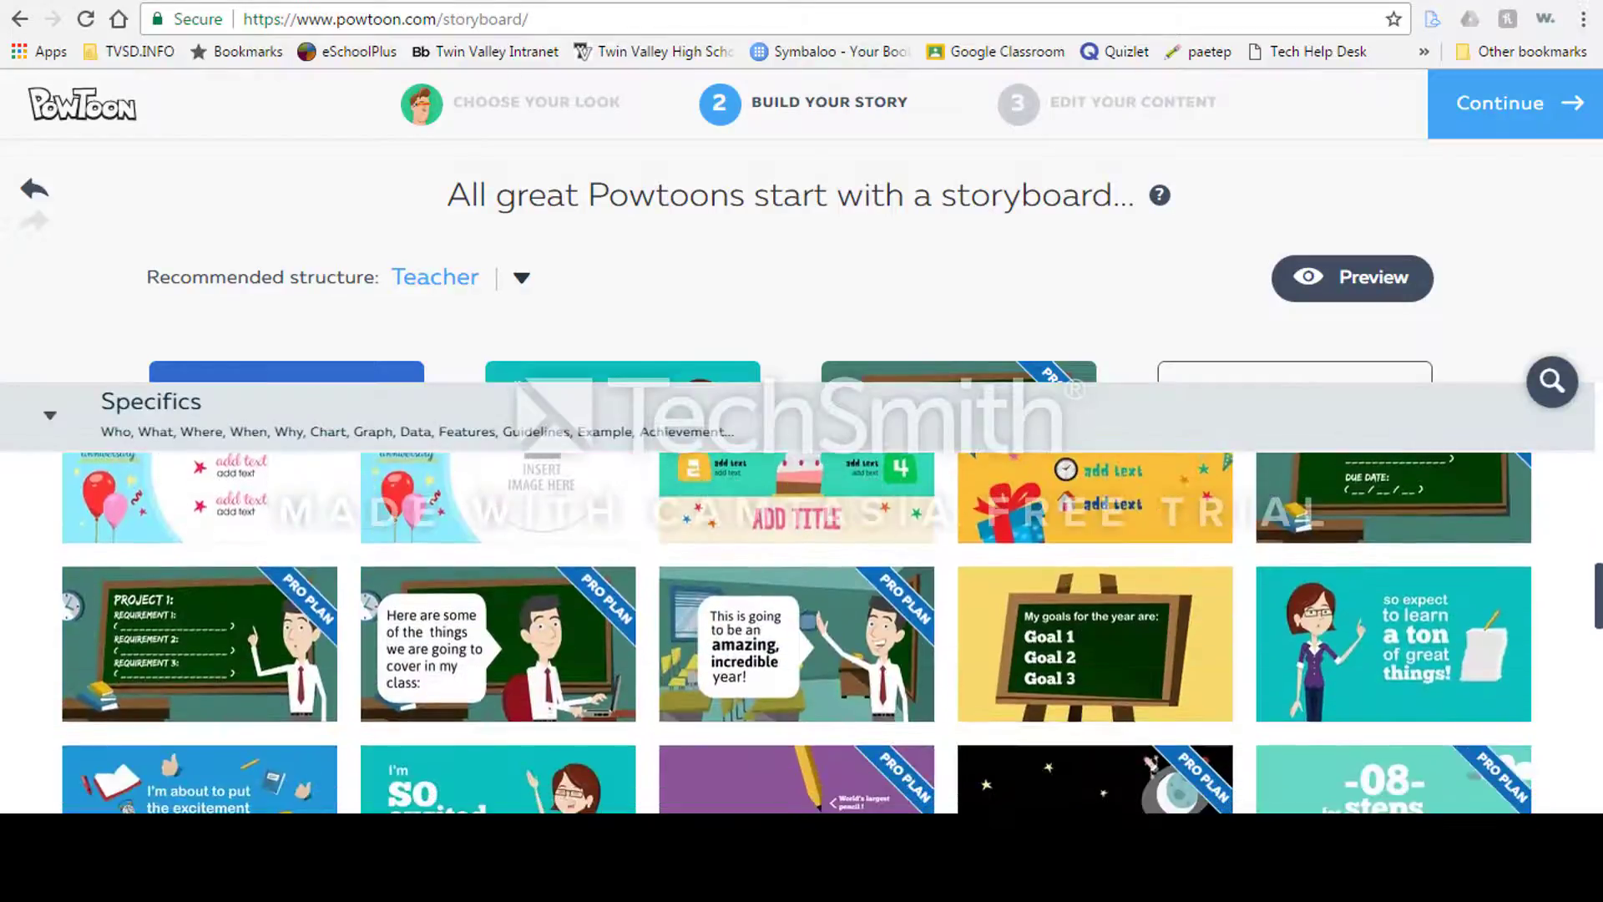
mouse_move(1084, 677)
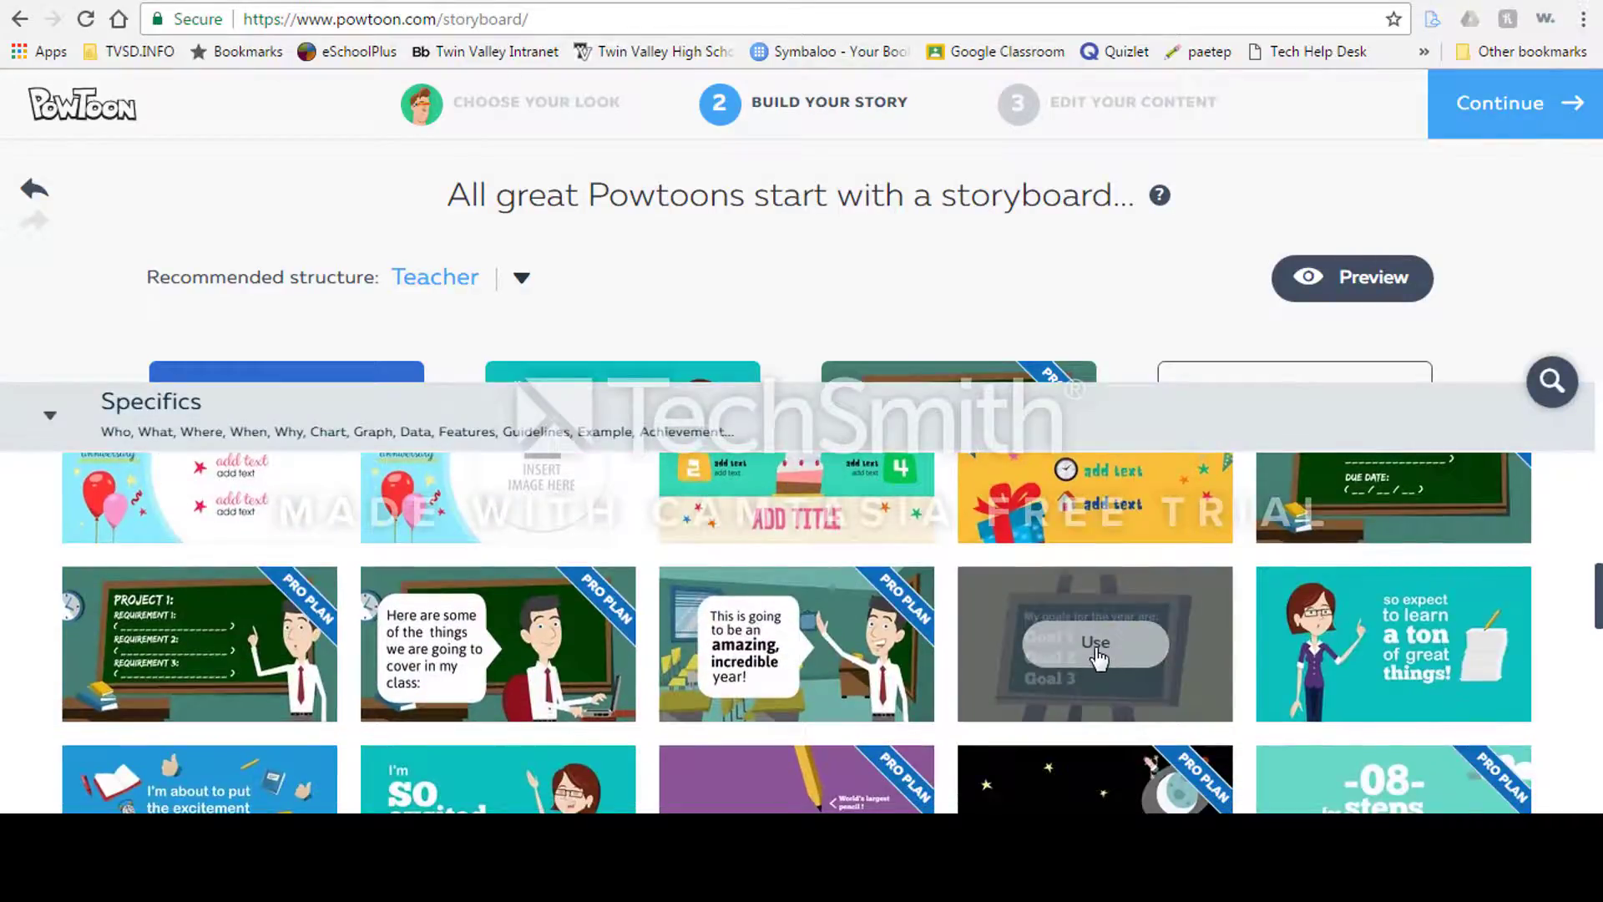
left_click(1096, 647)
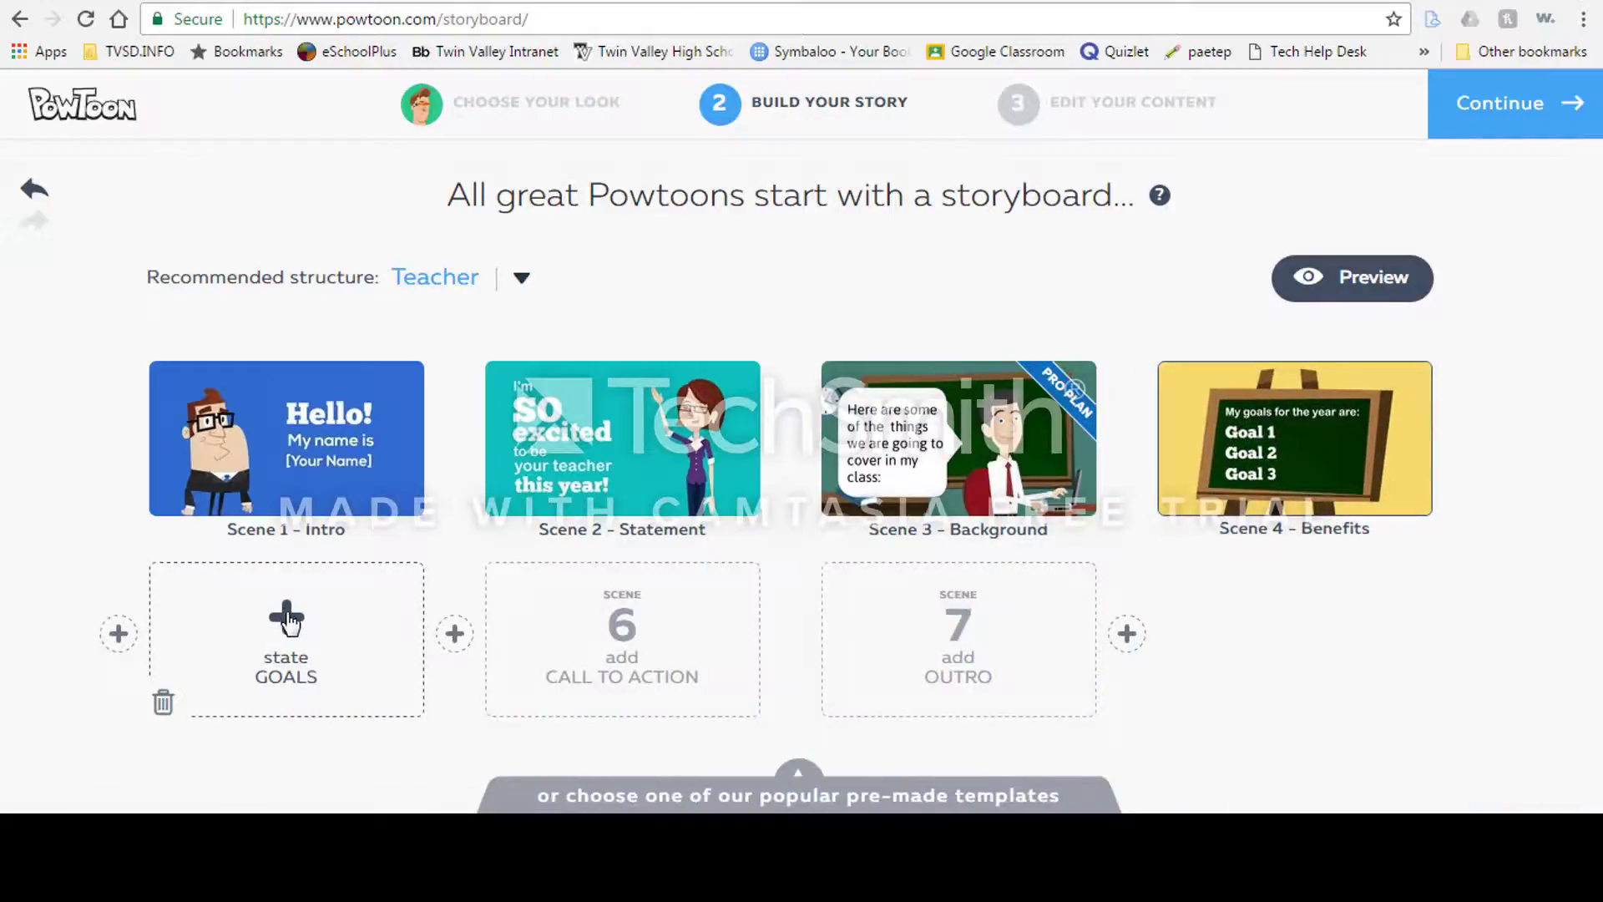
Step: Fill scene 5 (goals) with the "Required readings for the year" template from Situations
left_click(288, 620)
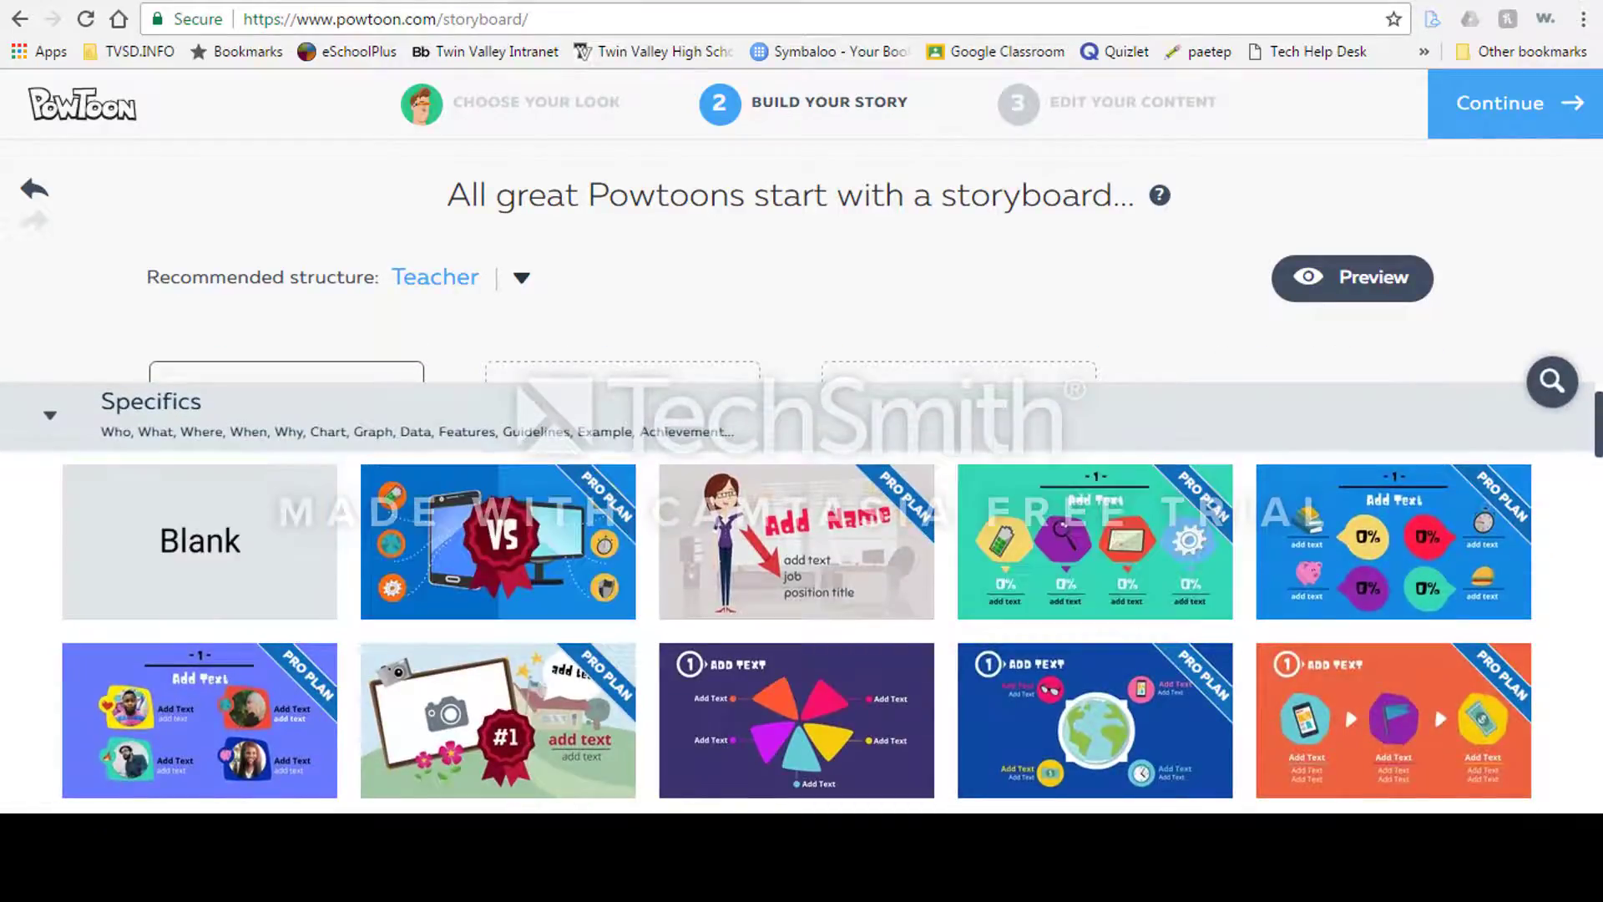
scroll(1598, 434, "down", 7)
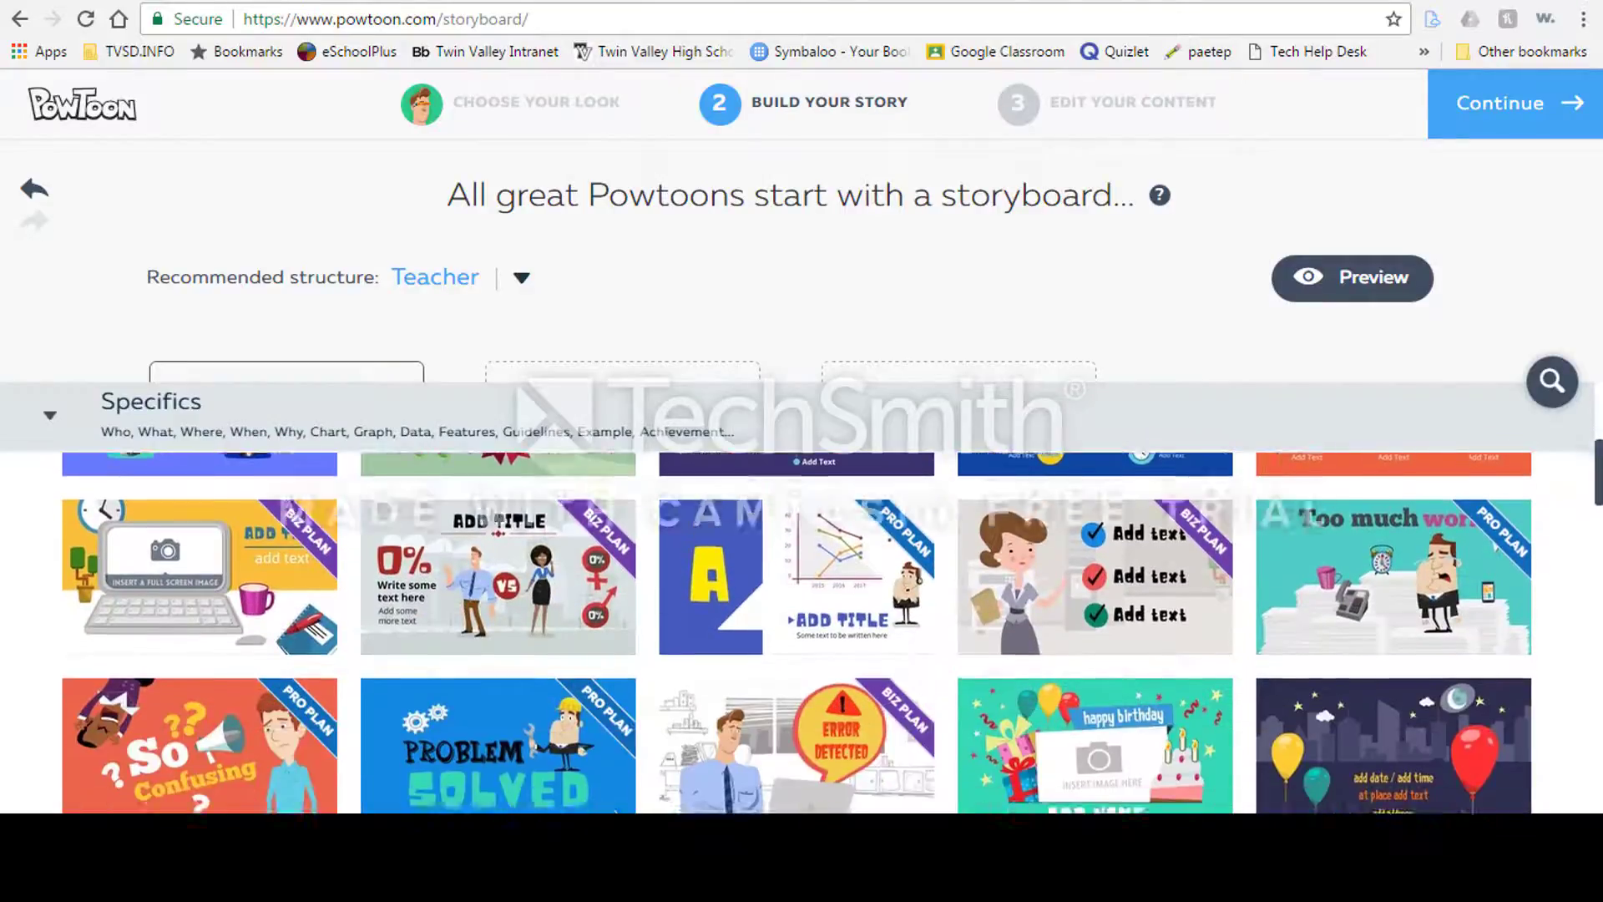
scroll(798, 632, "down", 15)
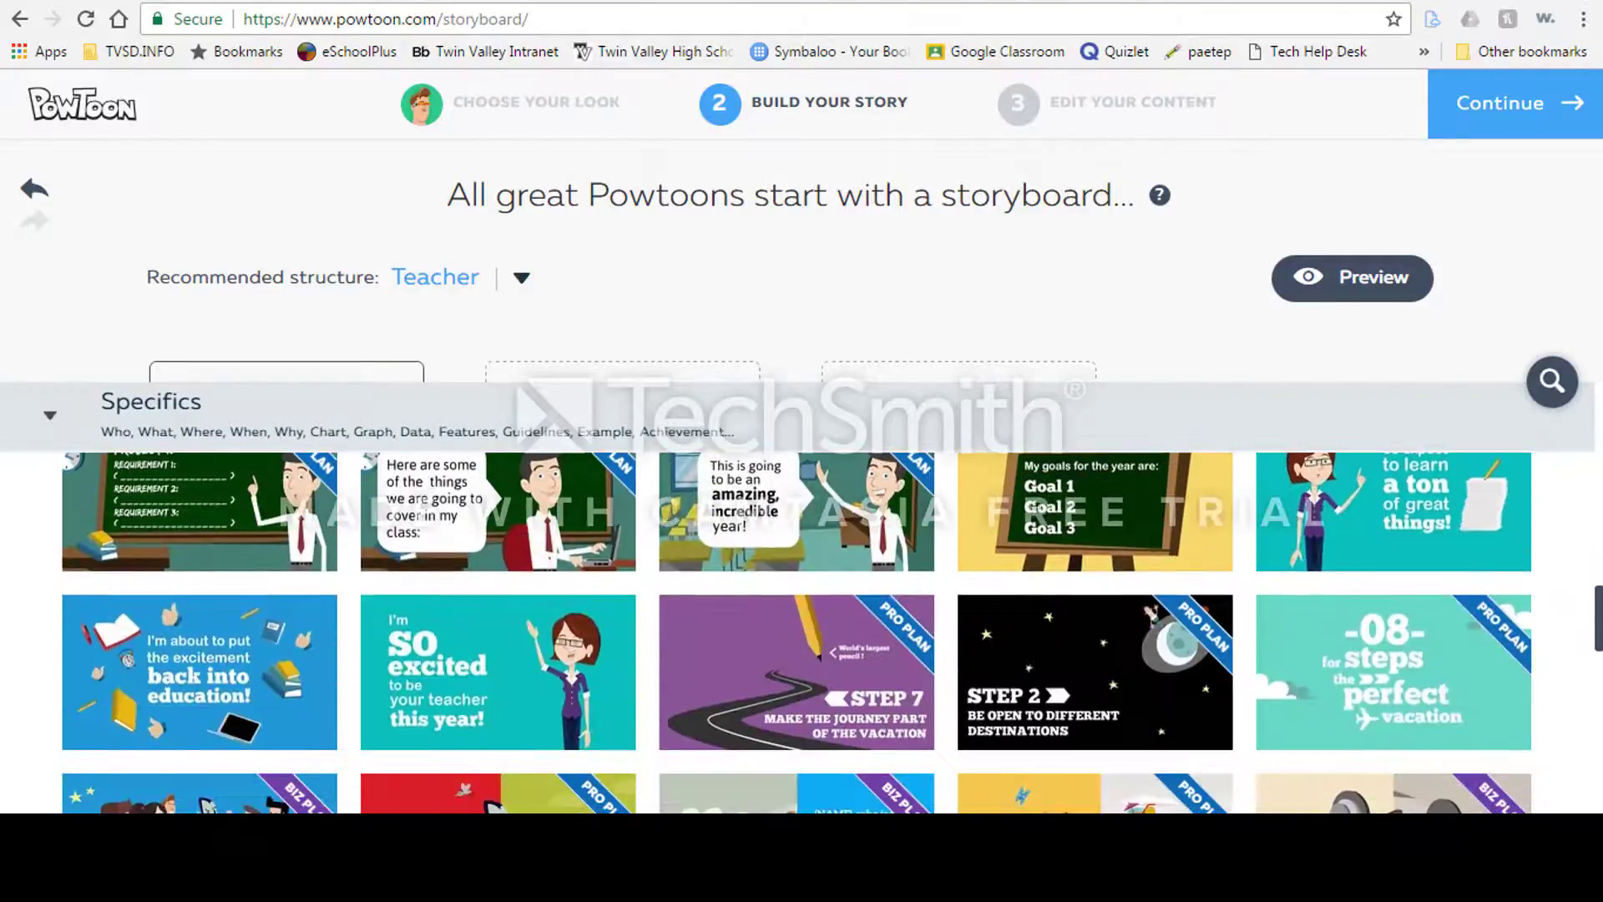
scroll(297, 601, "down", 8)
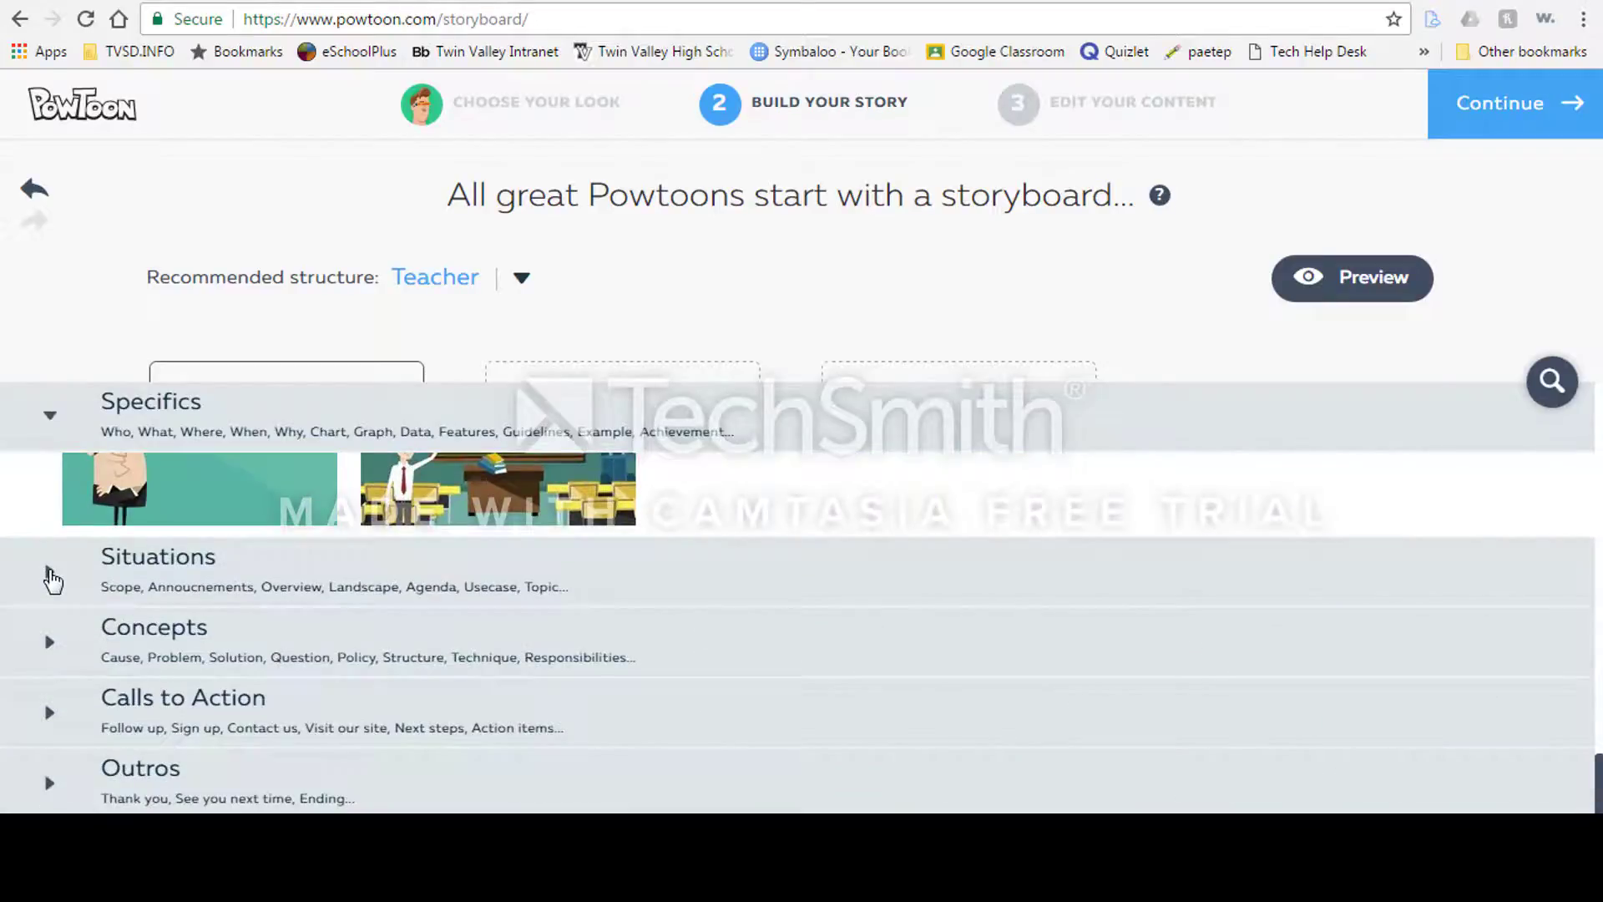
left_click(50, 575)
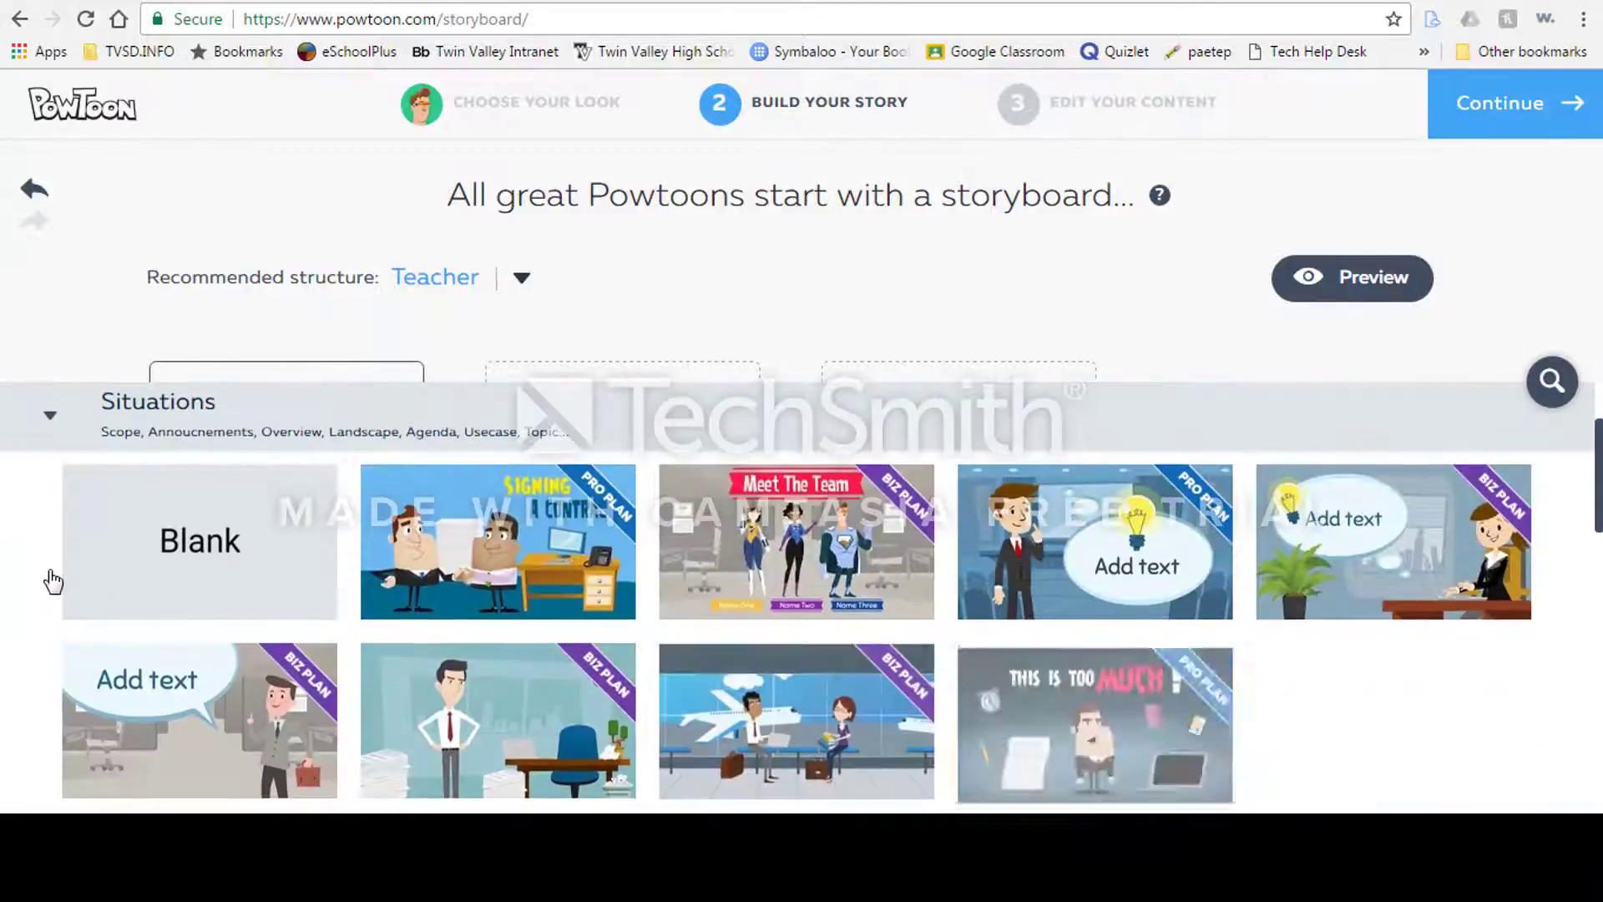
scroll(797, 631, "down", 10)
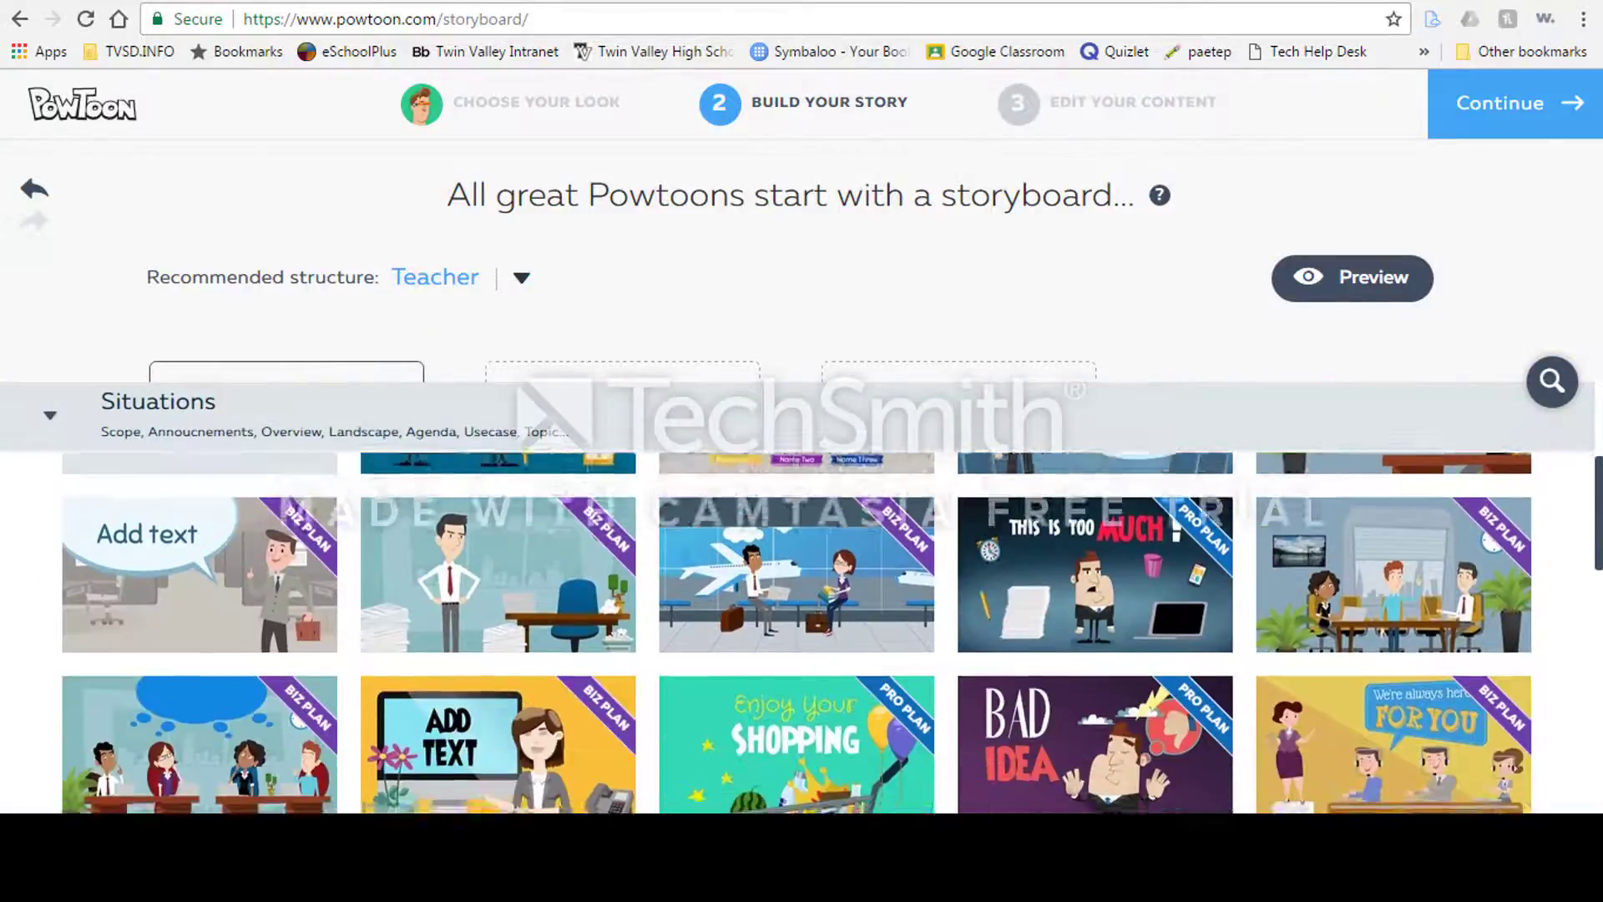
scroll(797, 632, "down", 4)
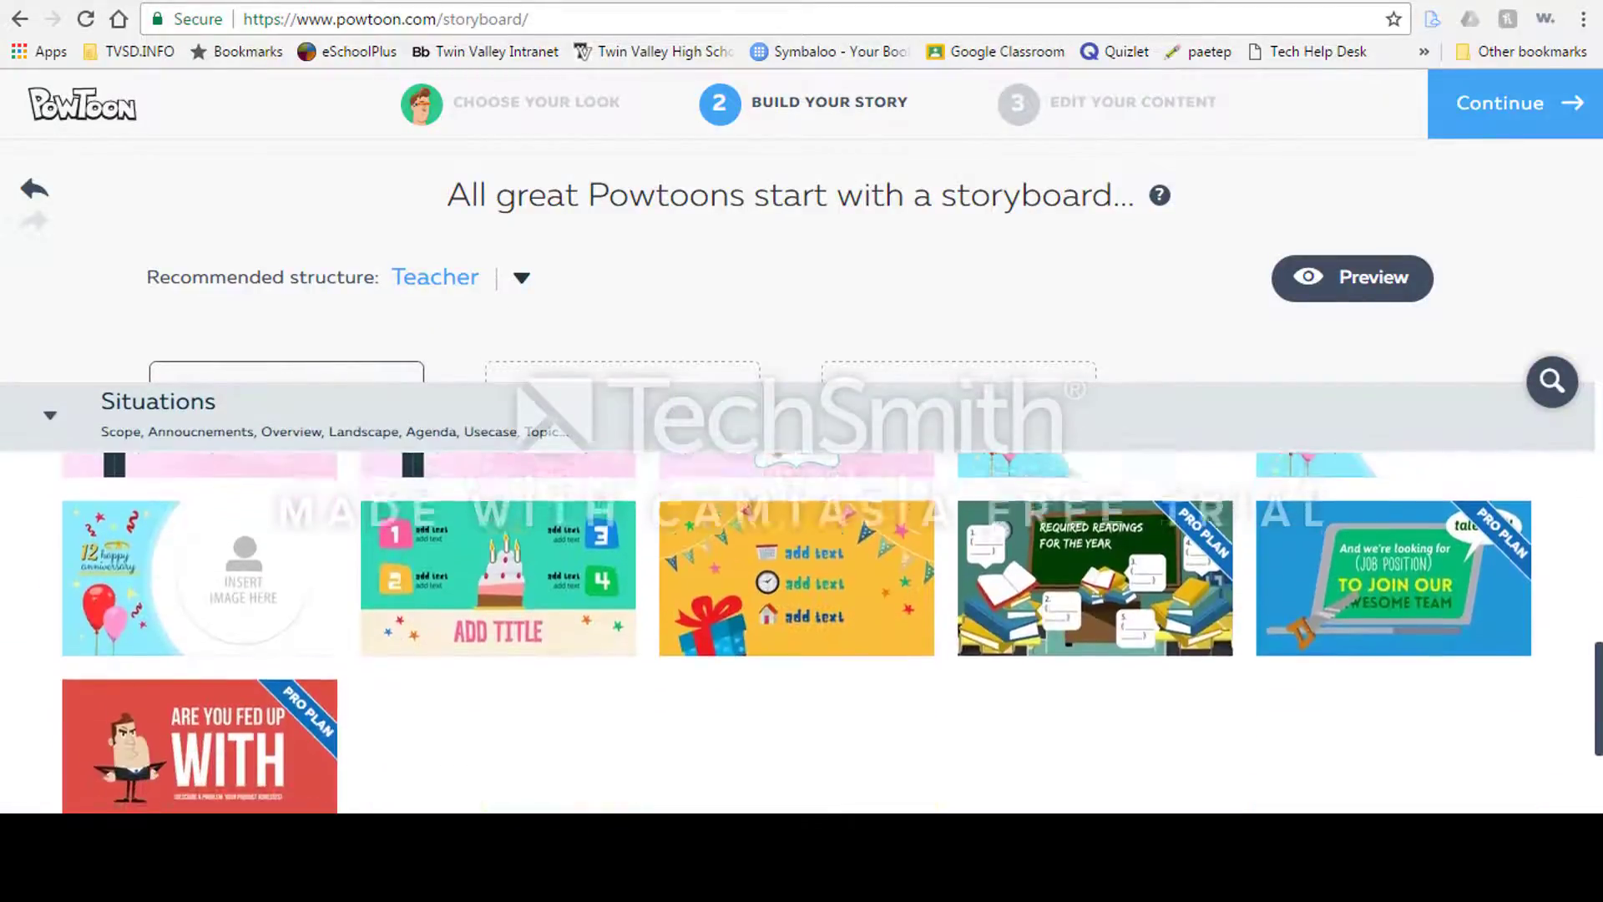
scroll(1144, 704, "up", 3)
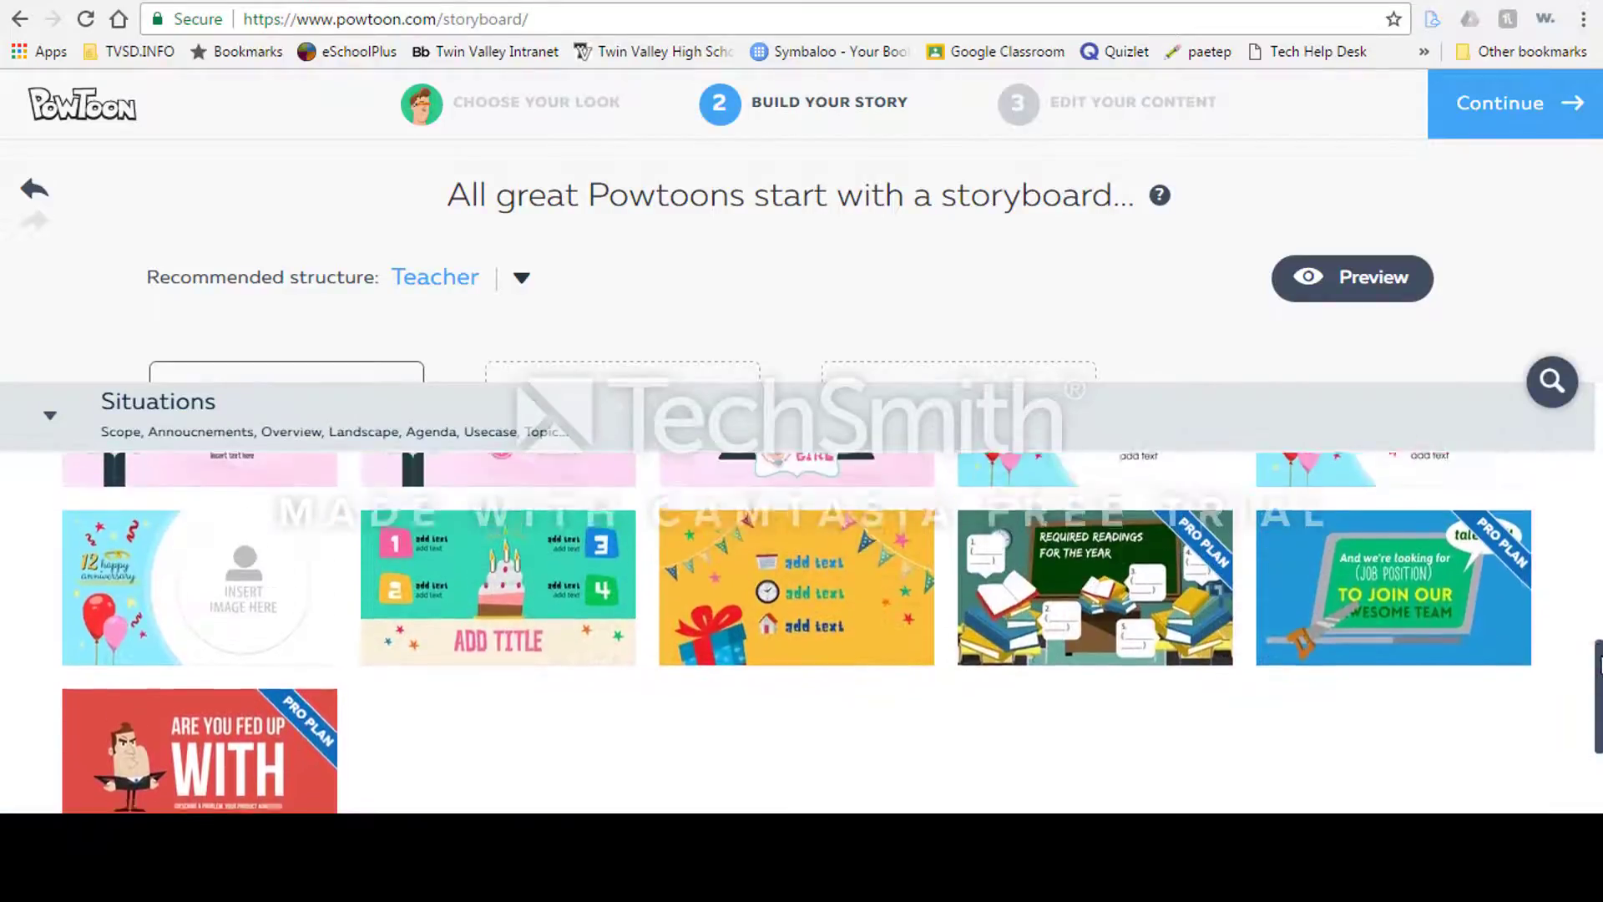
left_click(1144, 704)
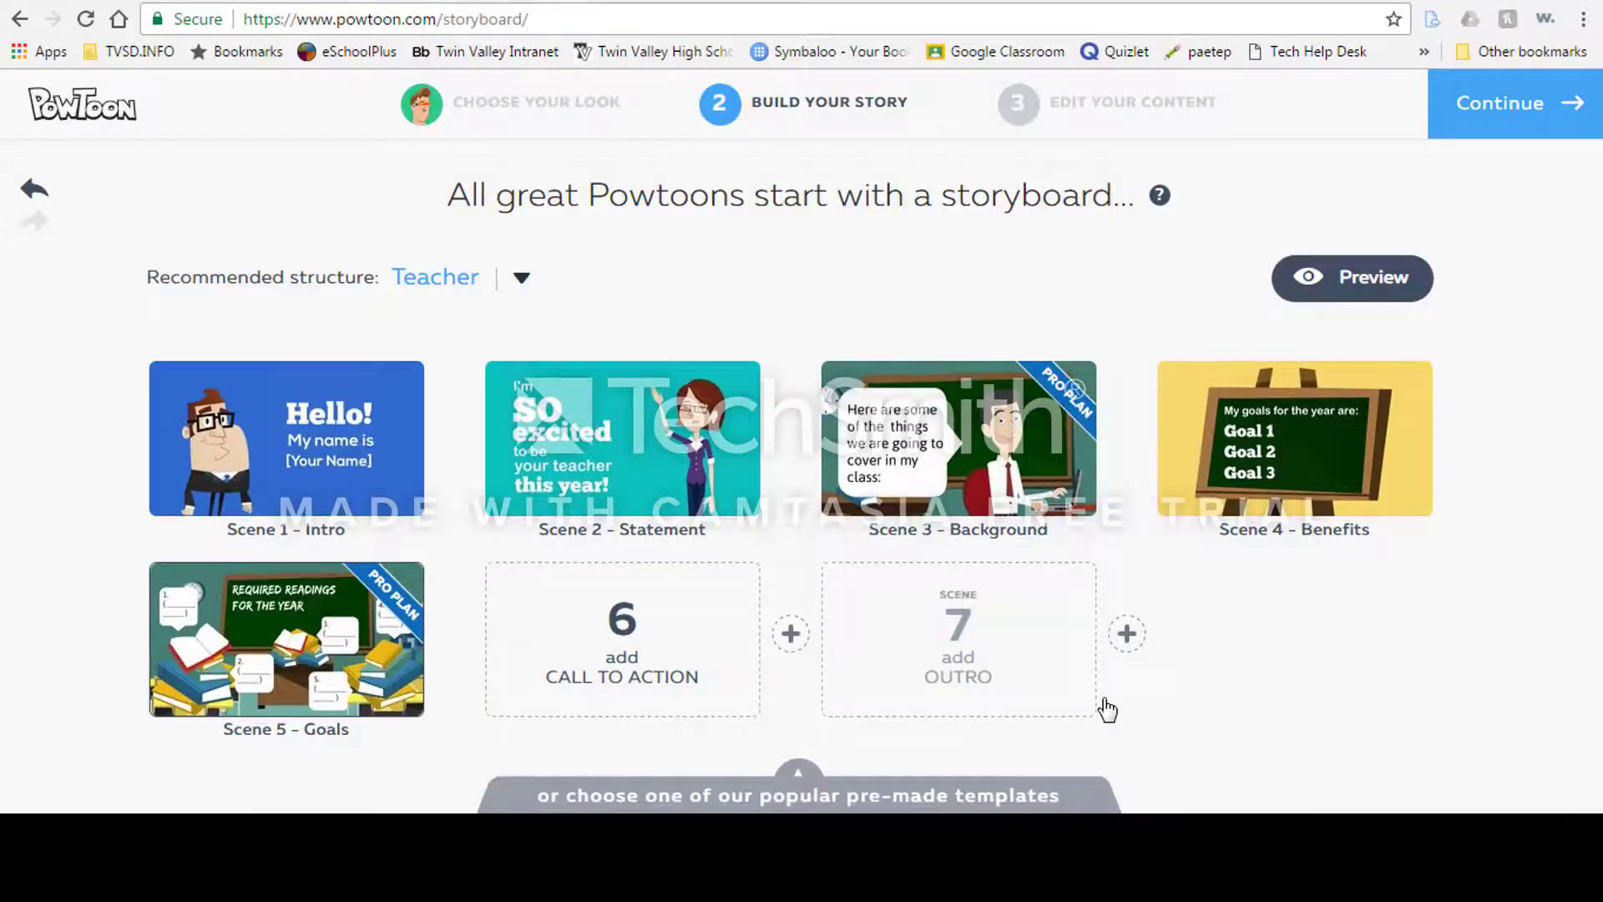
Step: Fill scene 6 (call to action) with the "Add text" woman-at-desk template from Concepts
left_click(622, 622)
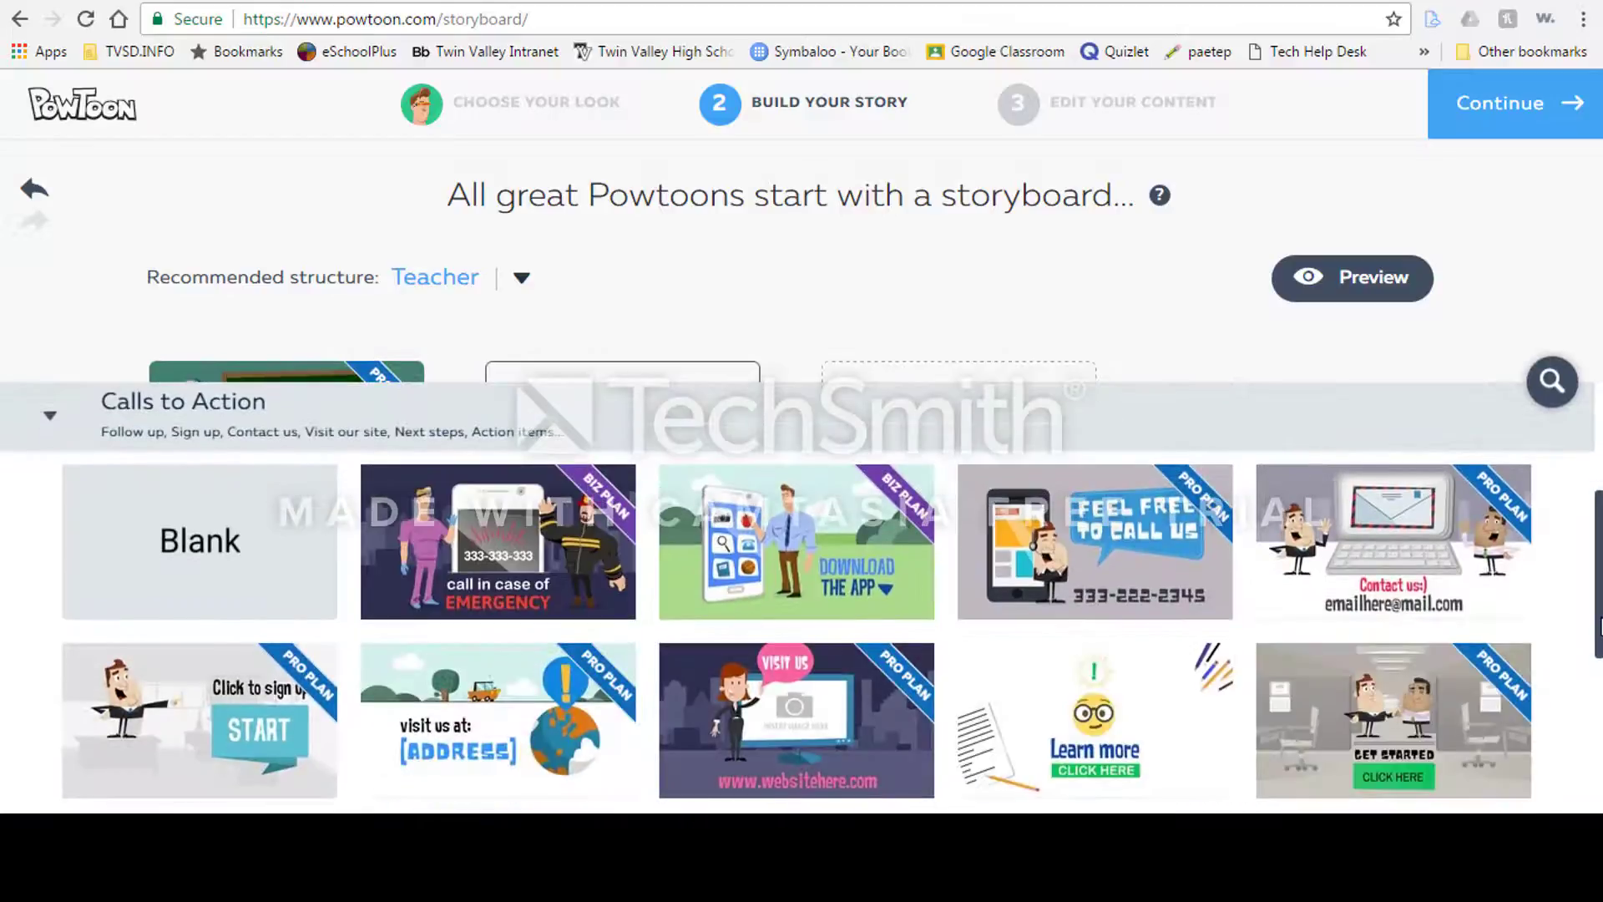
left_click_drag(1599, 628, 1599, 563)
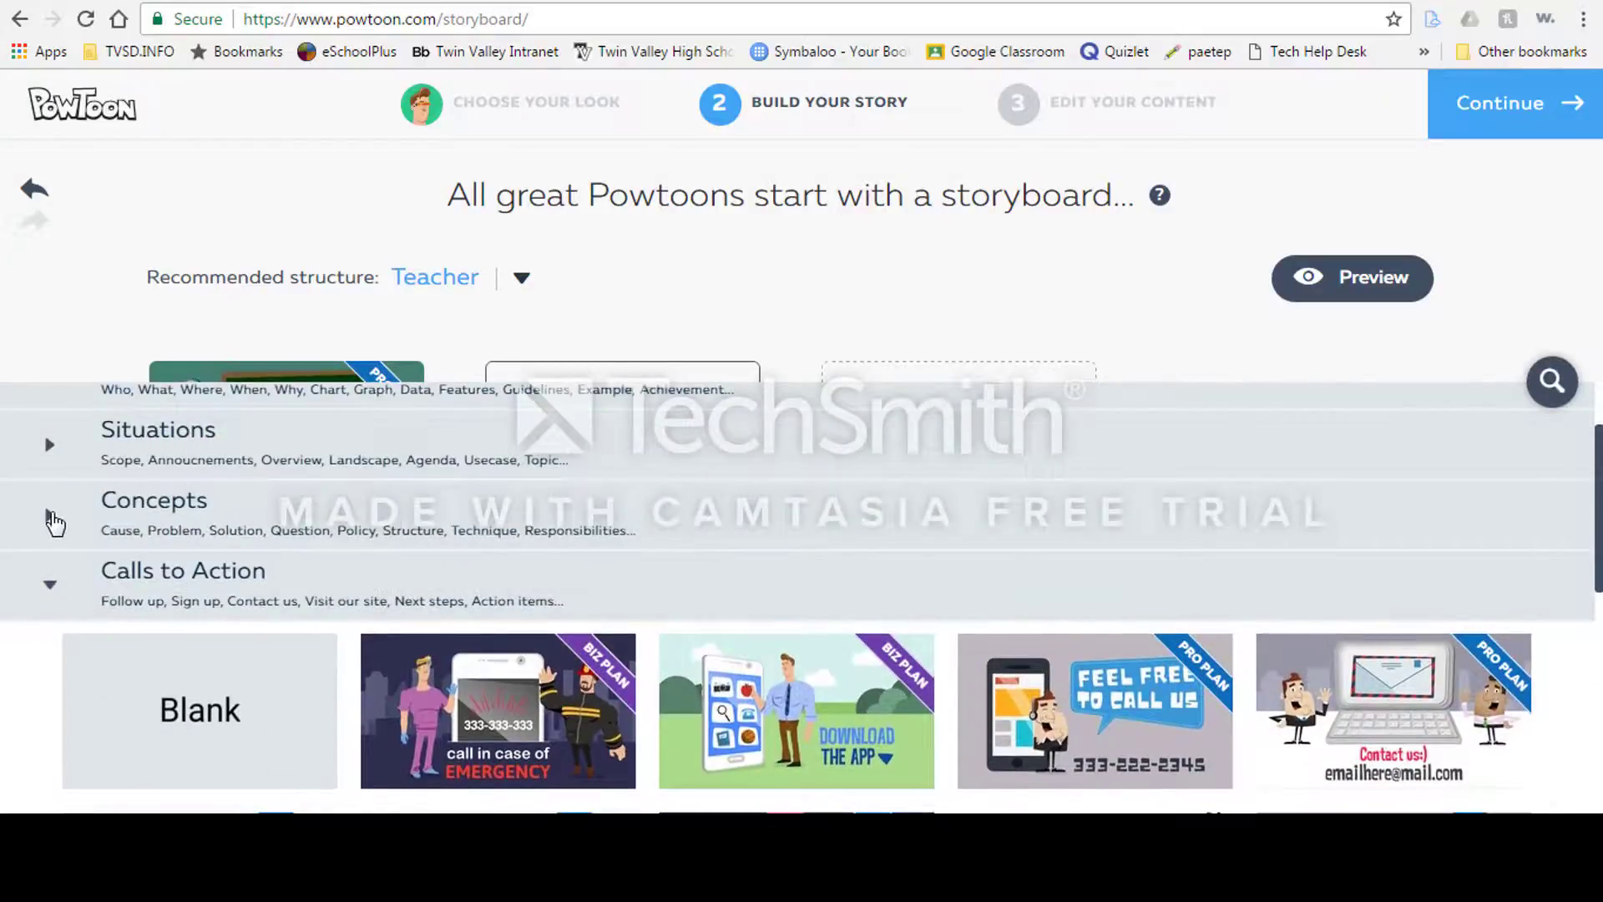
left_click(50, 519)
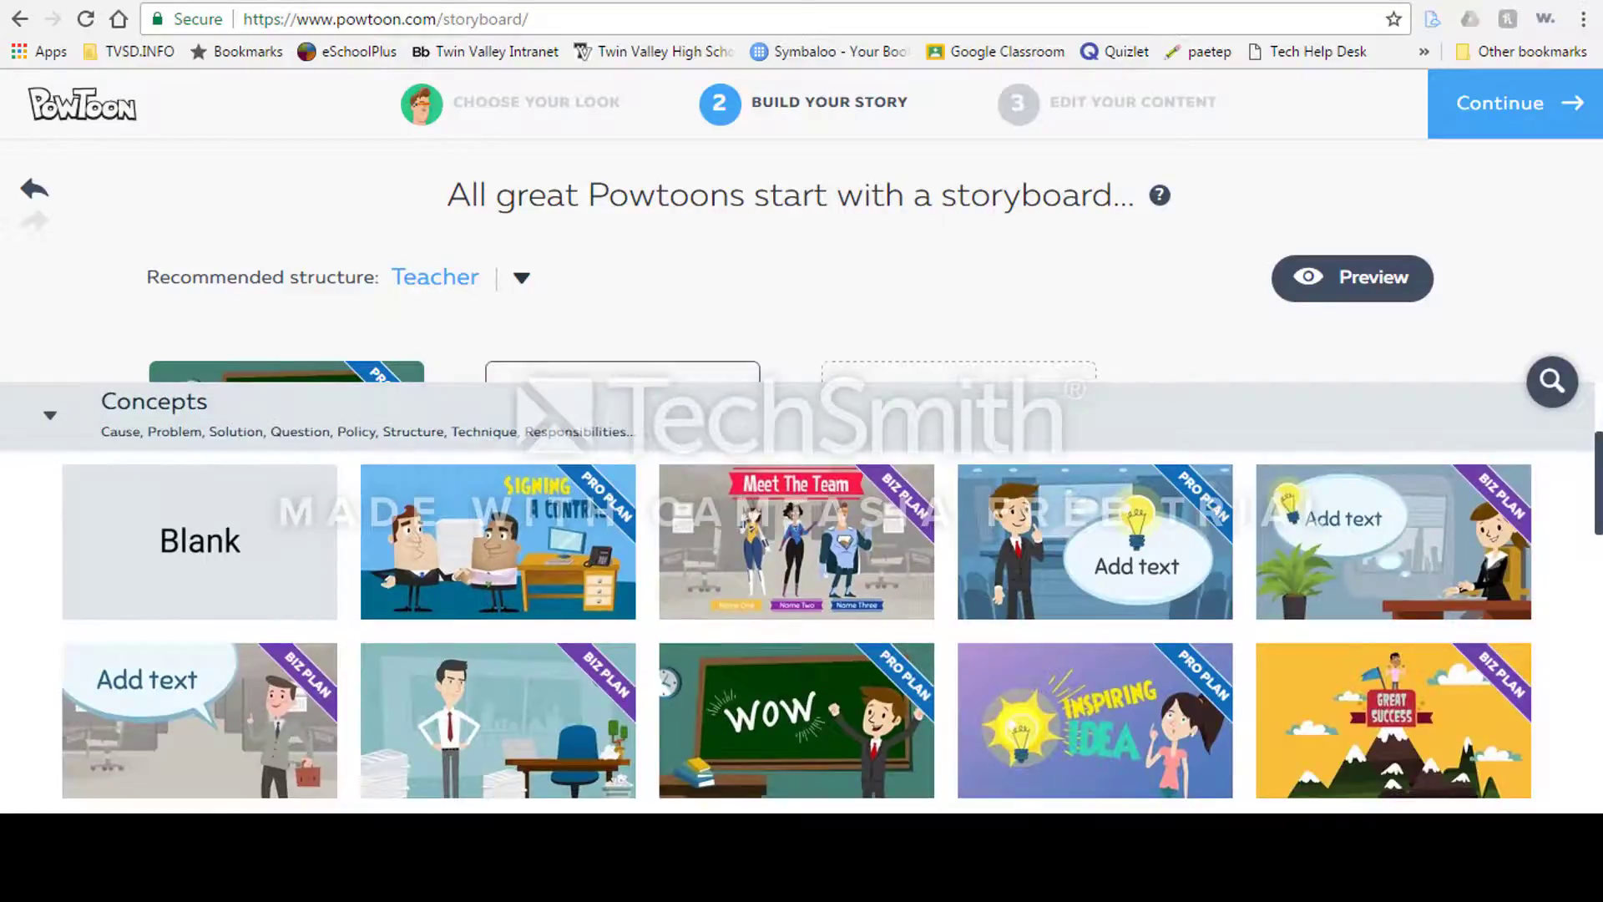
left_click(1420, 543)
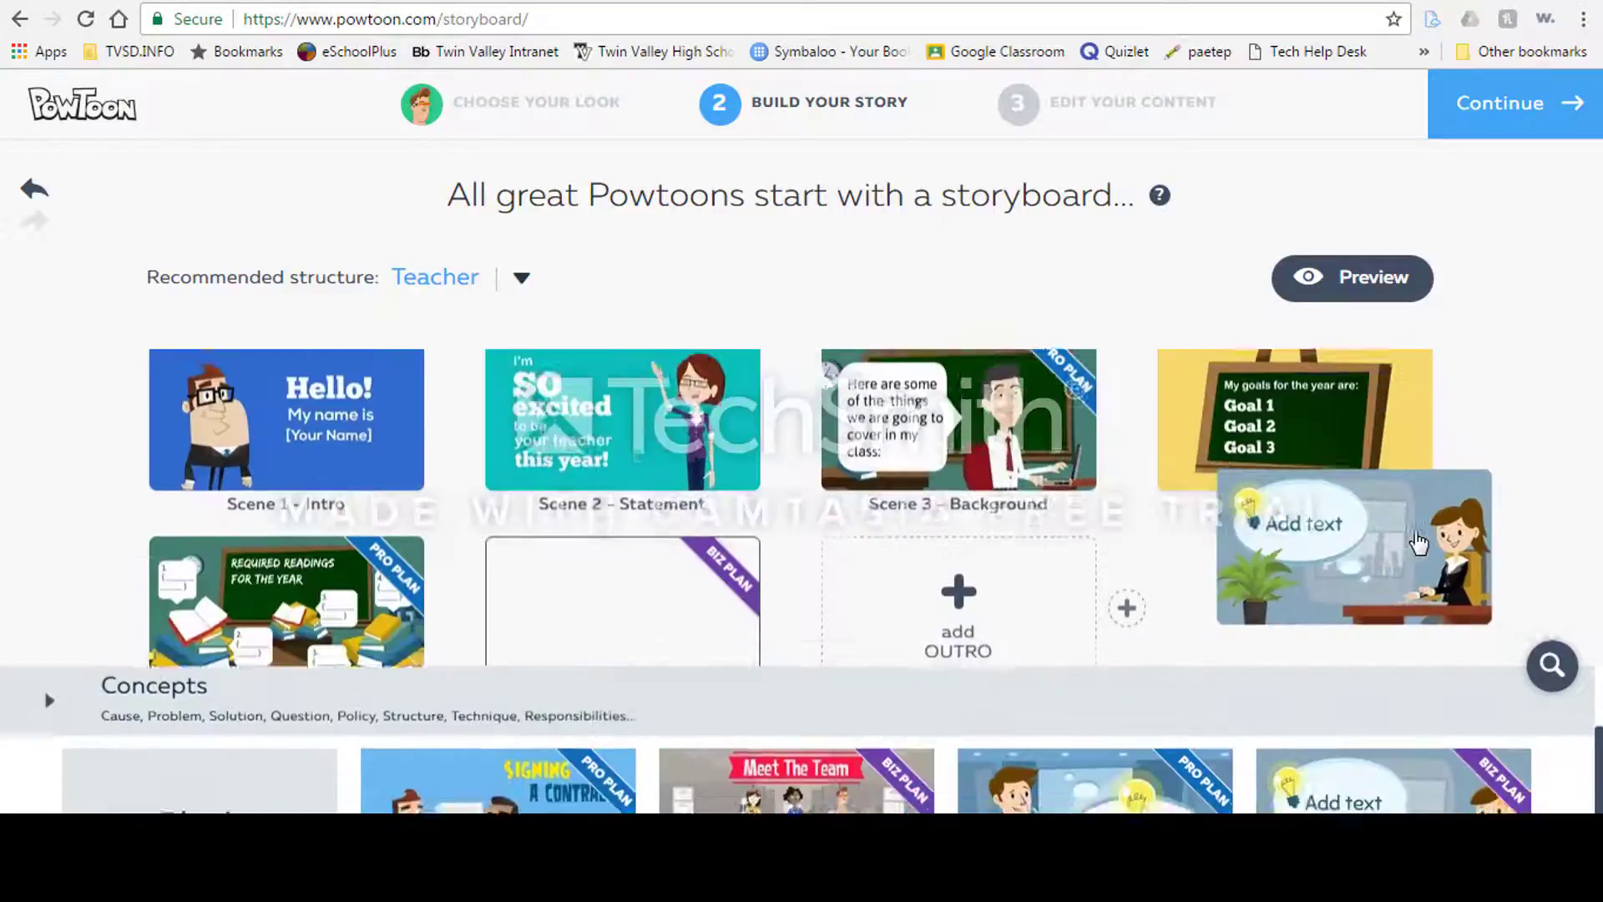
Step: Fill scene 7 (outro) with the WOW "Insert your text here" laptop template from Outros
left_click(952, 622)
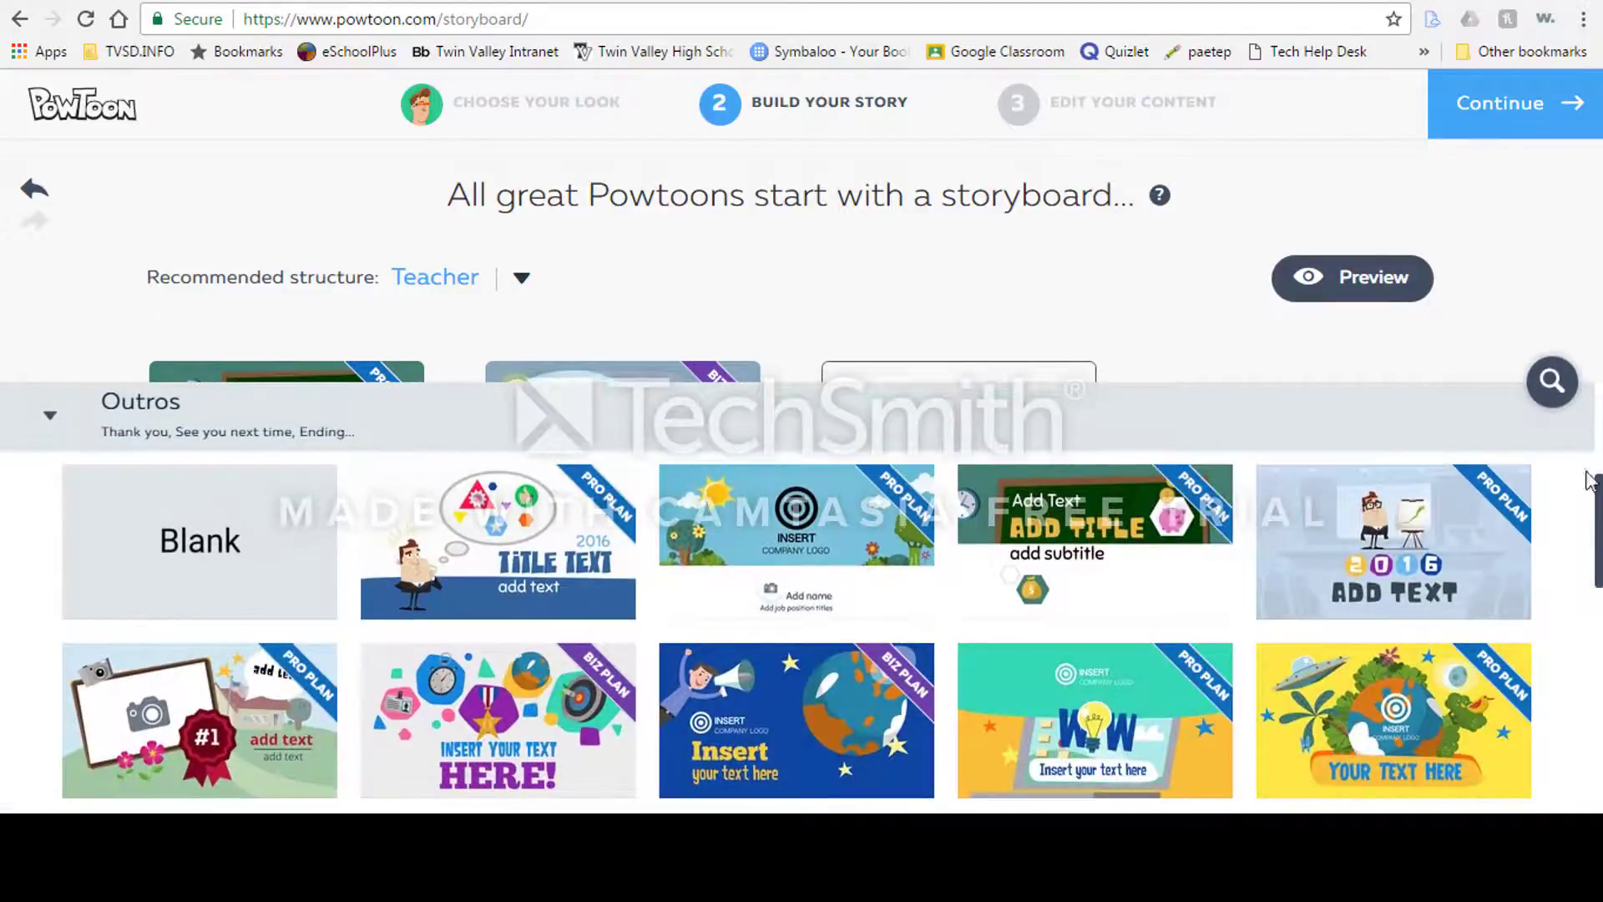
scroll(797, 631, "down", 10)
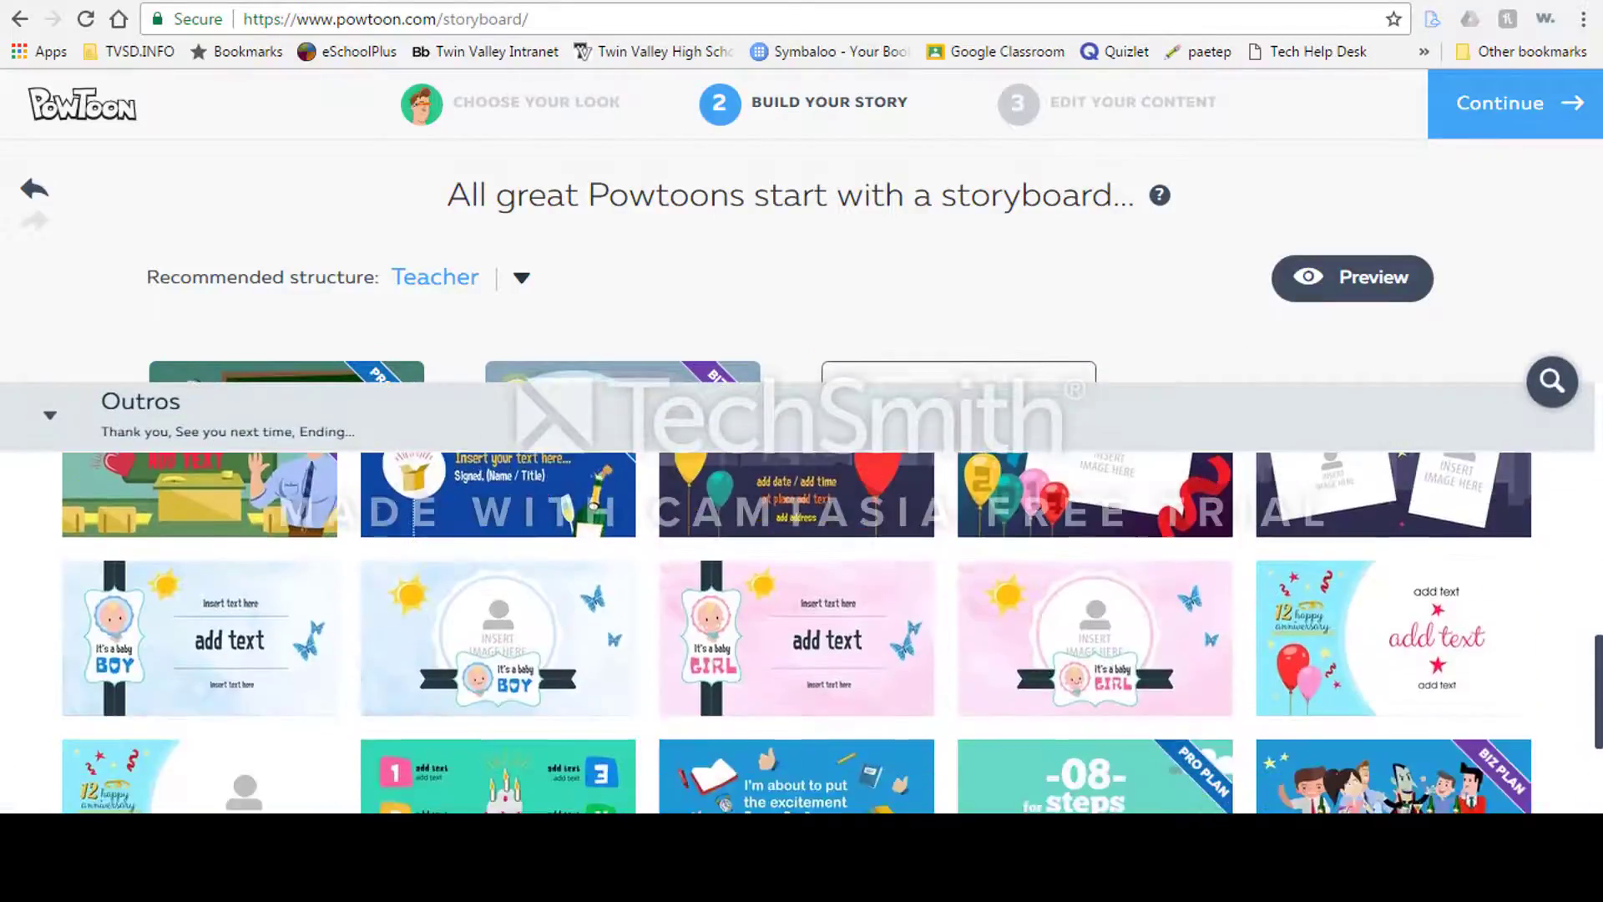
scroll(798, 631, "down", 2)
mouse_move(1074, 783)
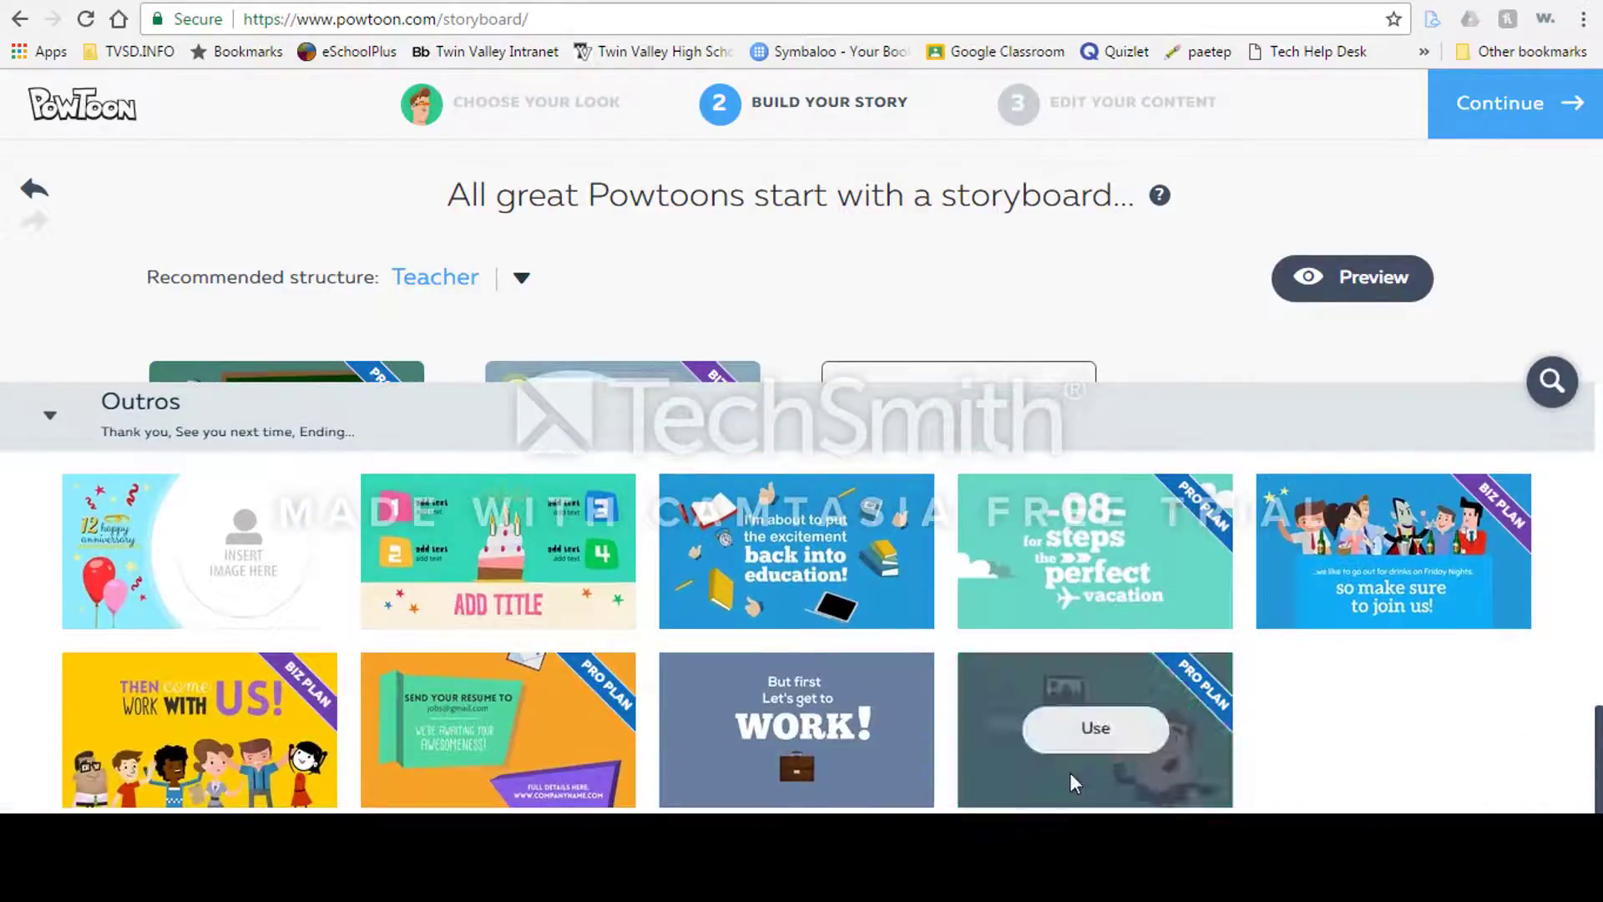
left_click_drag(1600, 736, 1600, 515)
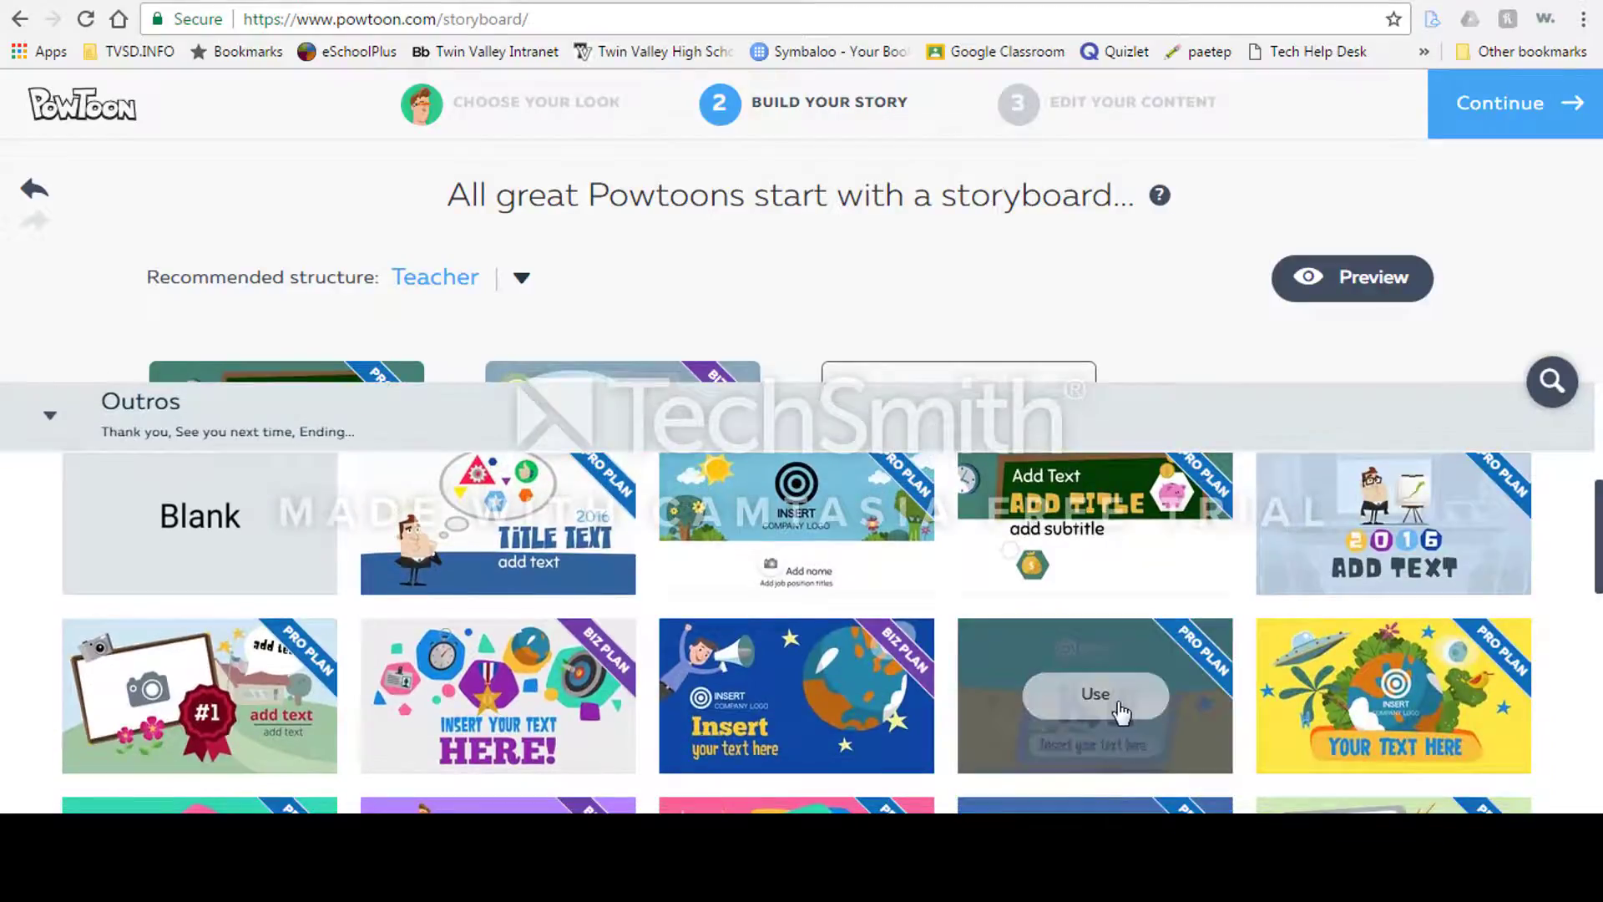
left_click(1120, 711)
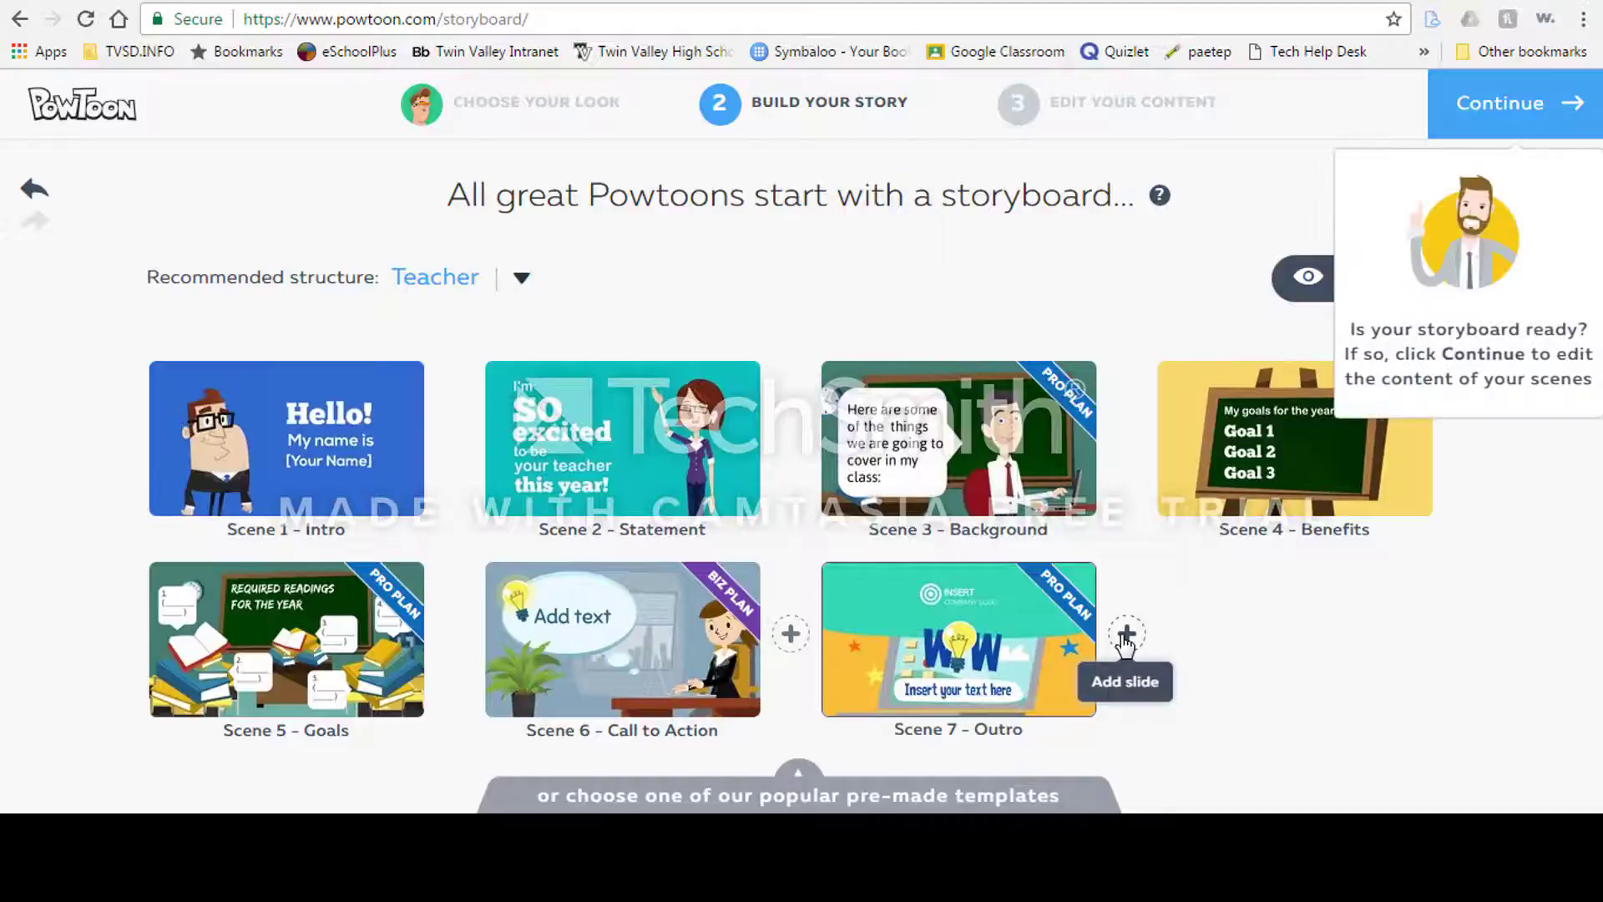
Step: Replace scene 7 with the "WOW" chalkboard teacher template from Concepts
mouse_move(962, 644)
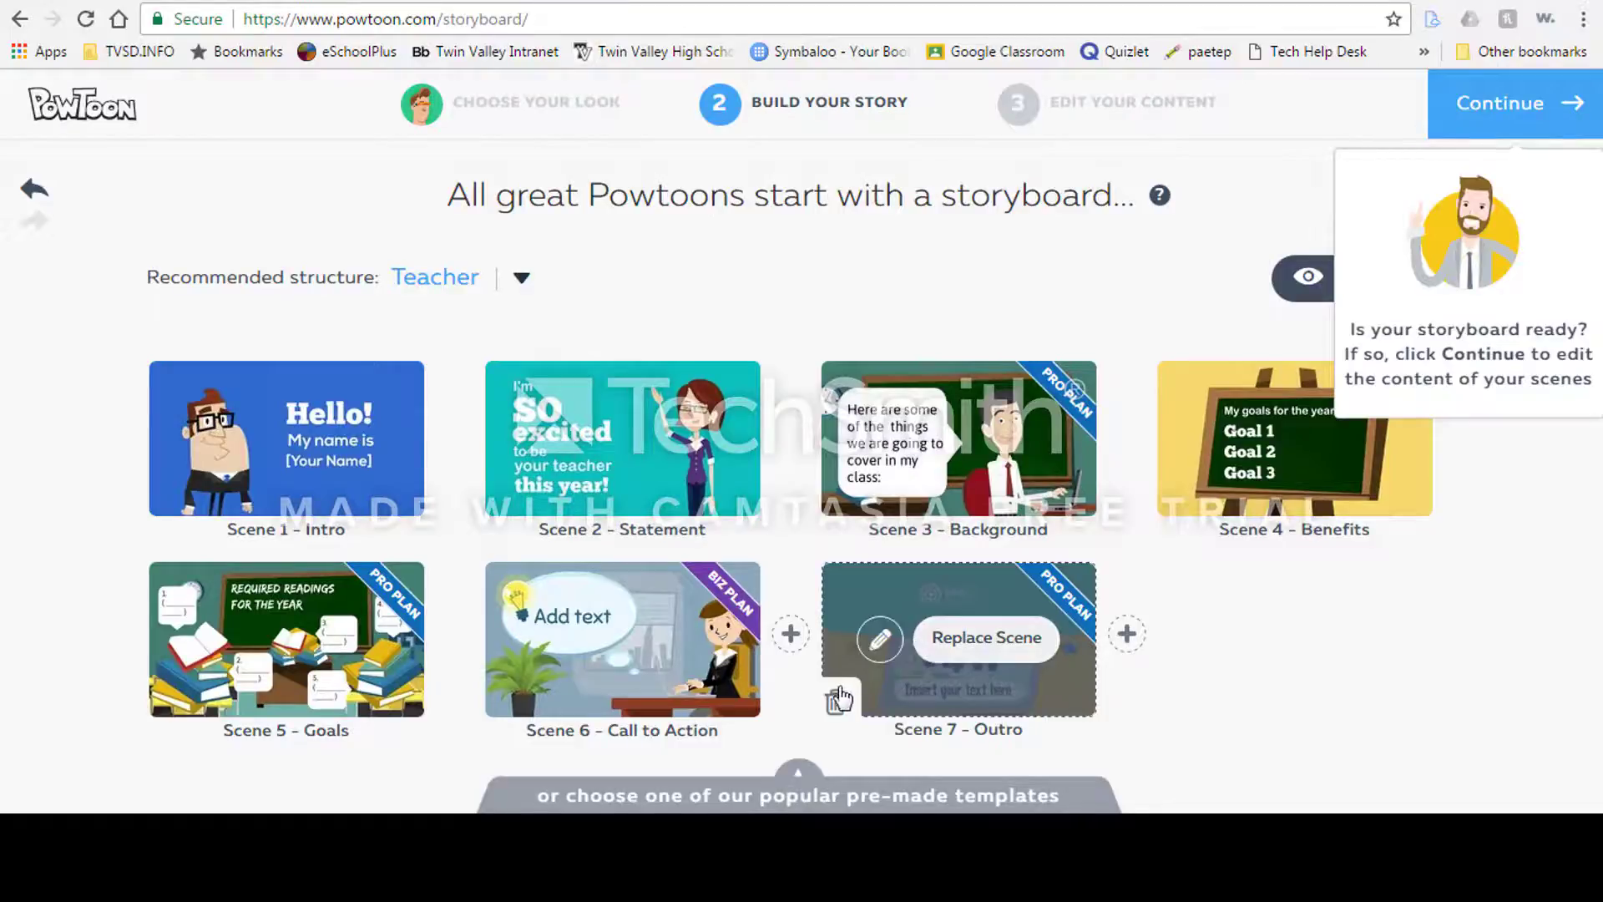
left_click(973, 641)
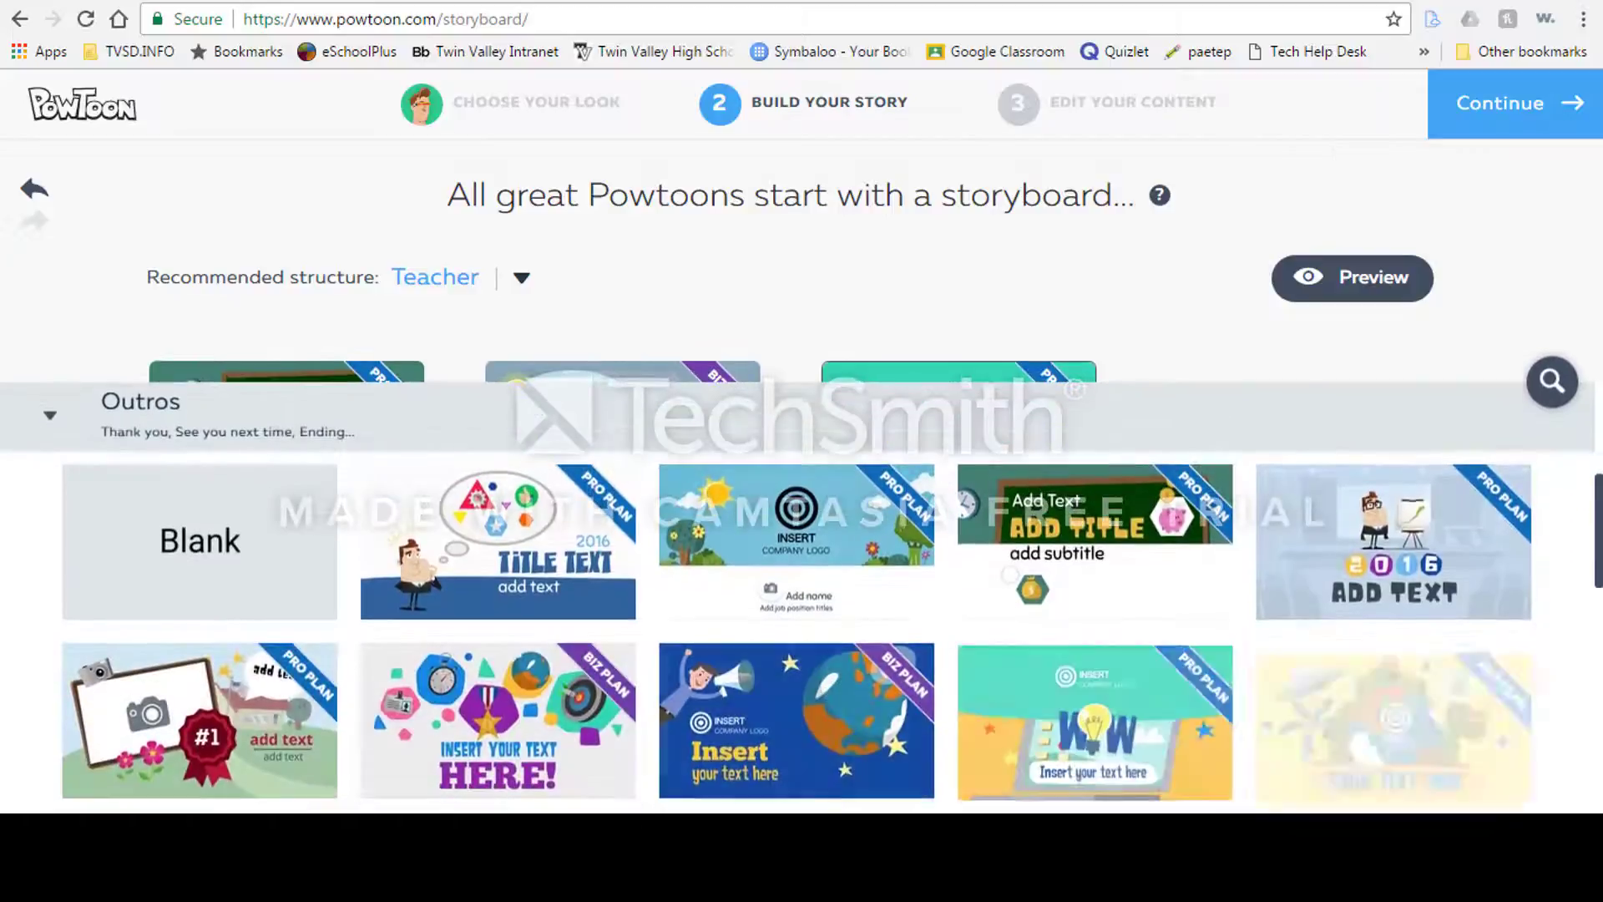
left_click_drag(1599, 557, 1599, 501)
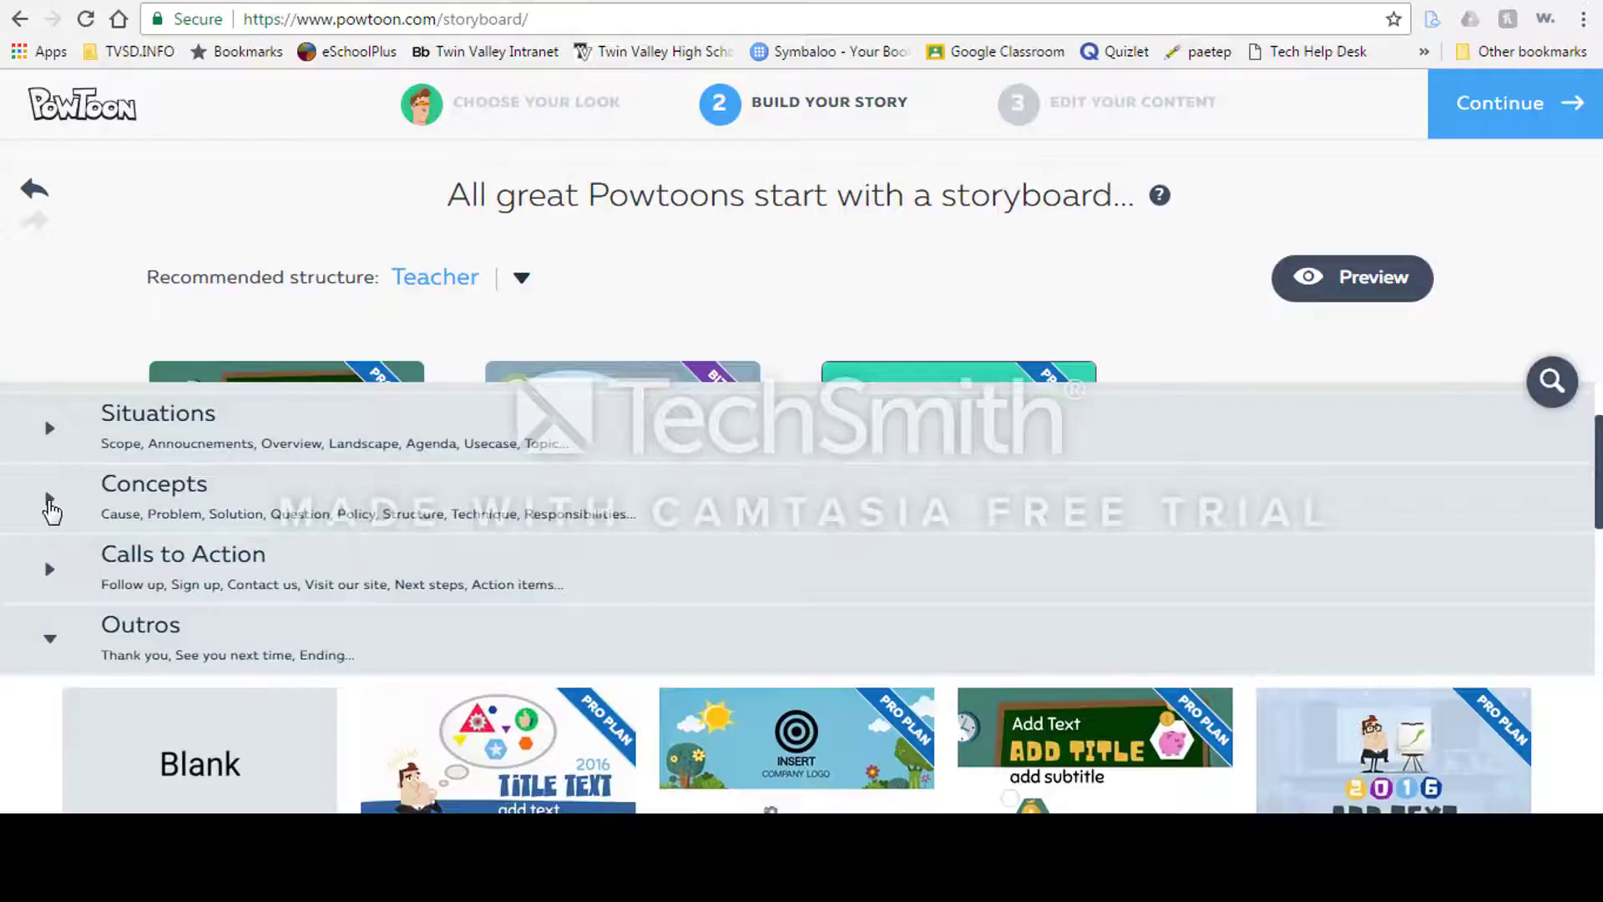
left_click(49, 501)
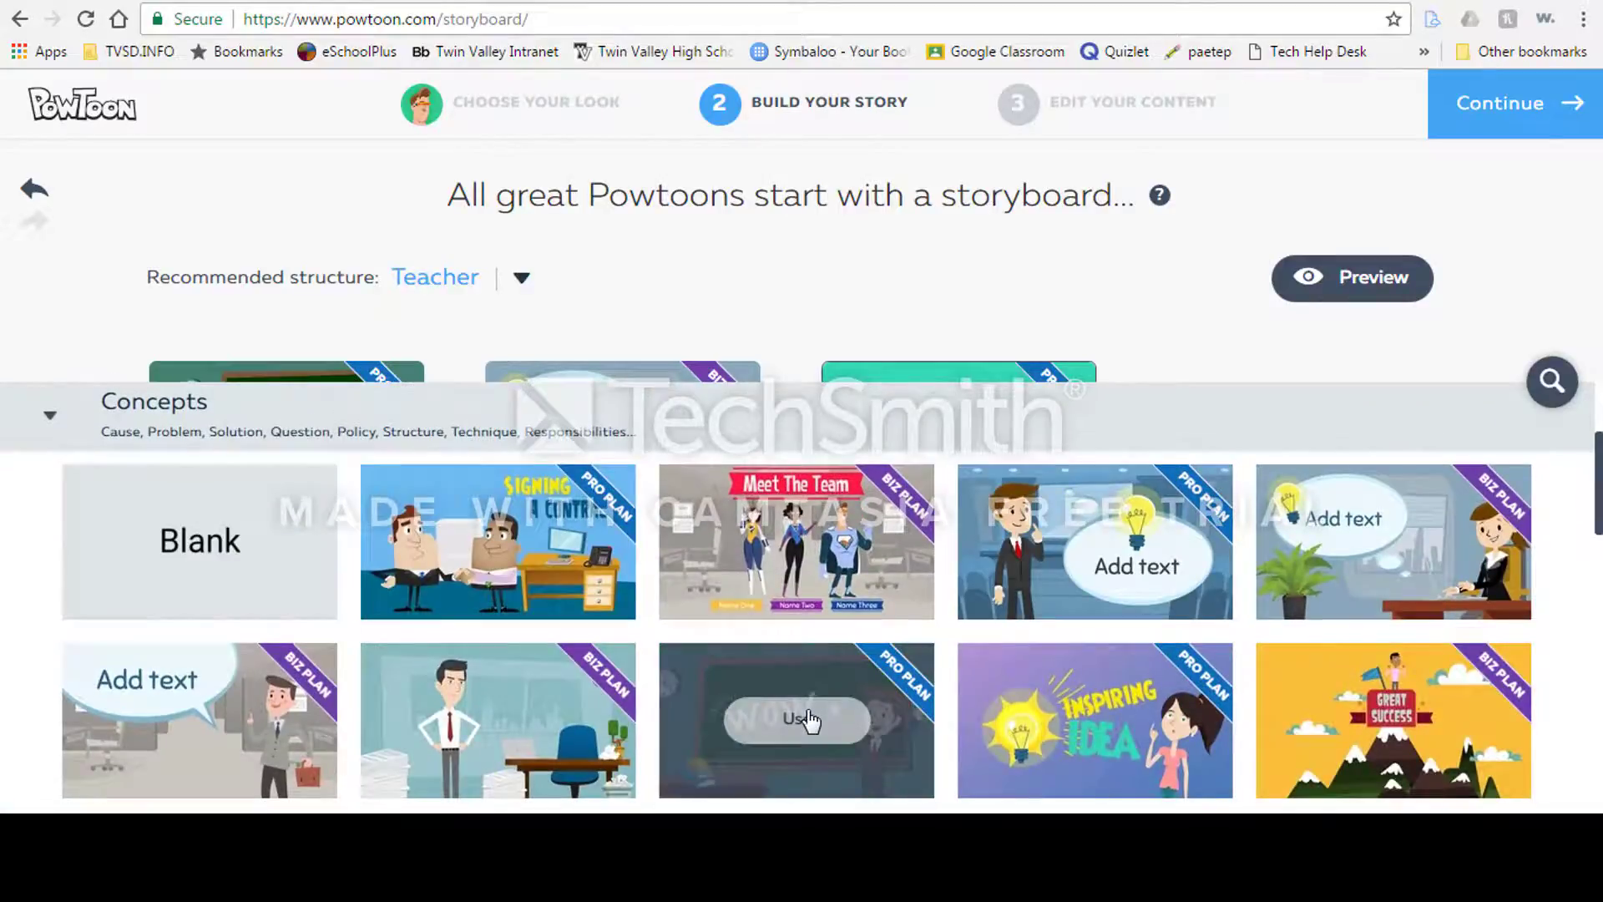
left_click(808, 720)
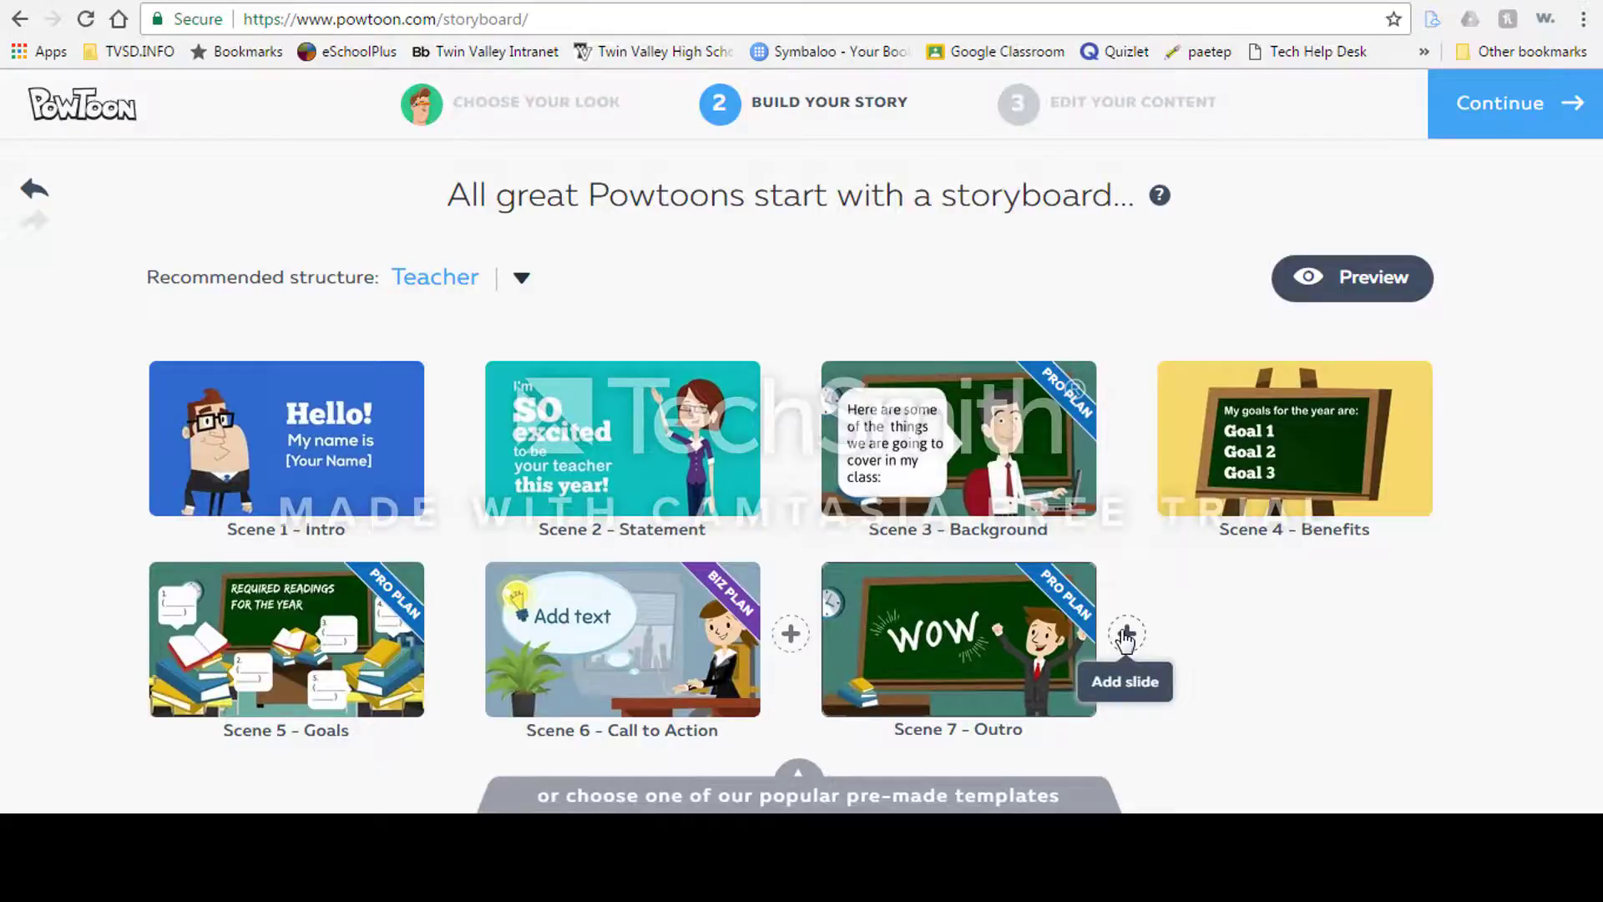
Step: Add scene 8 after the outro using the orange "Send your resume to" template from Calls to Action
left_click(1126, 636)
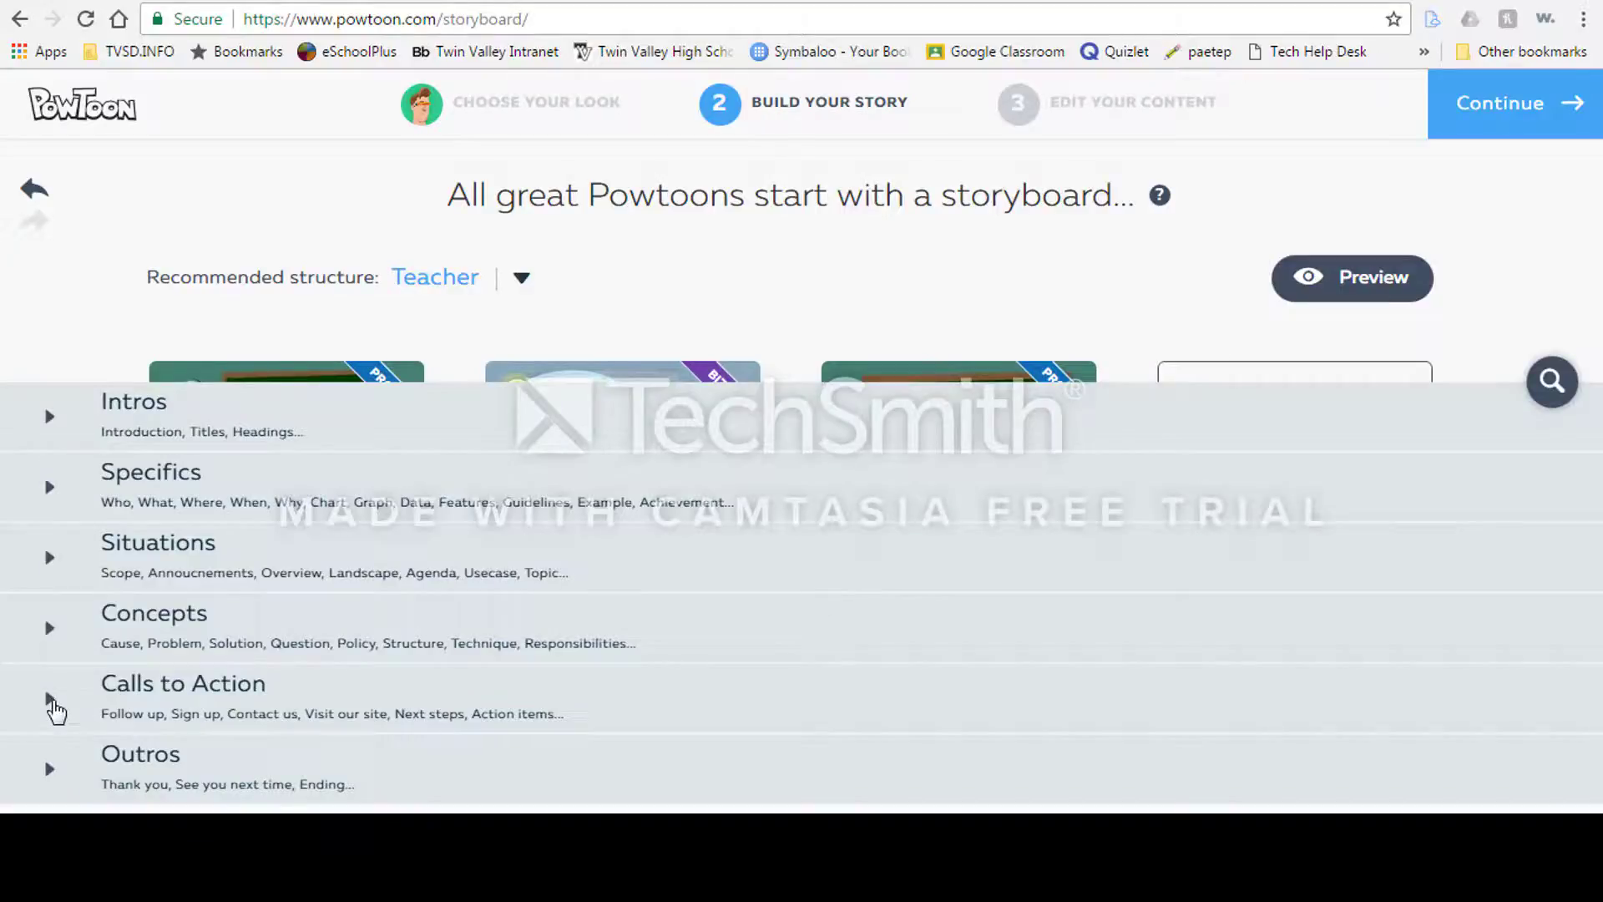
left_click(50, 700)
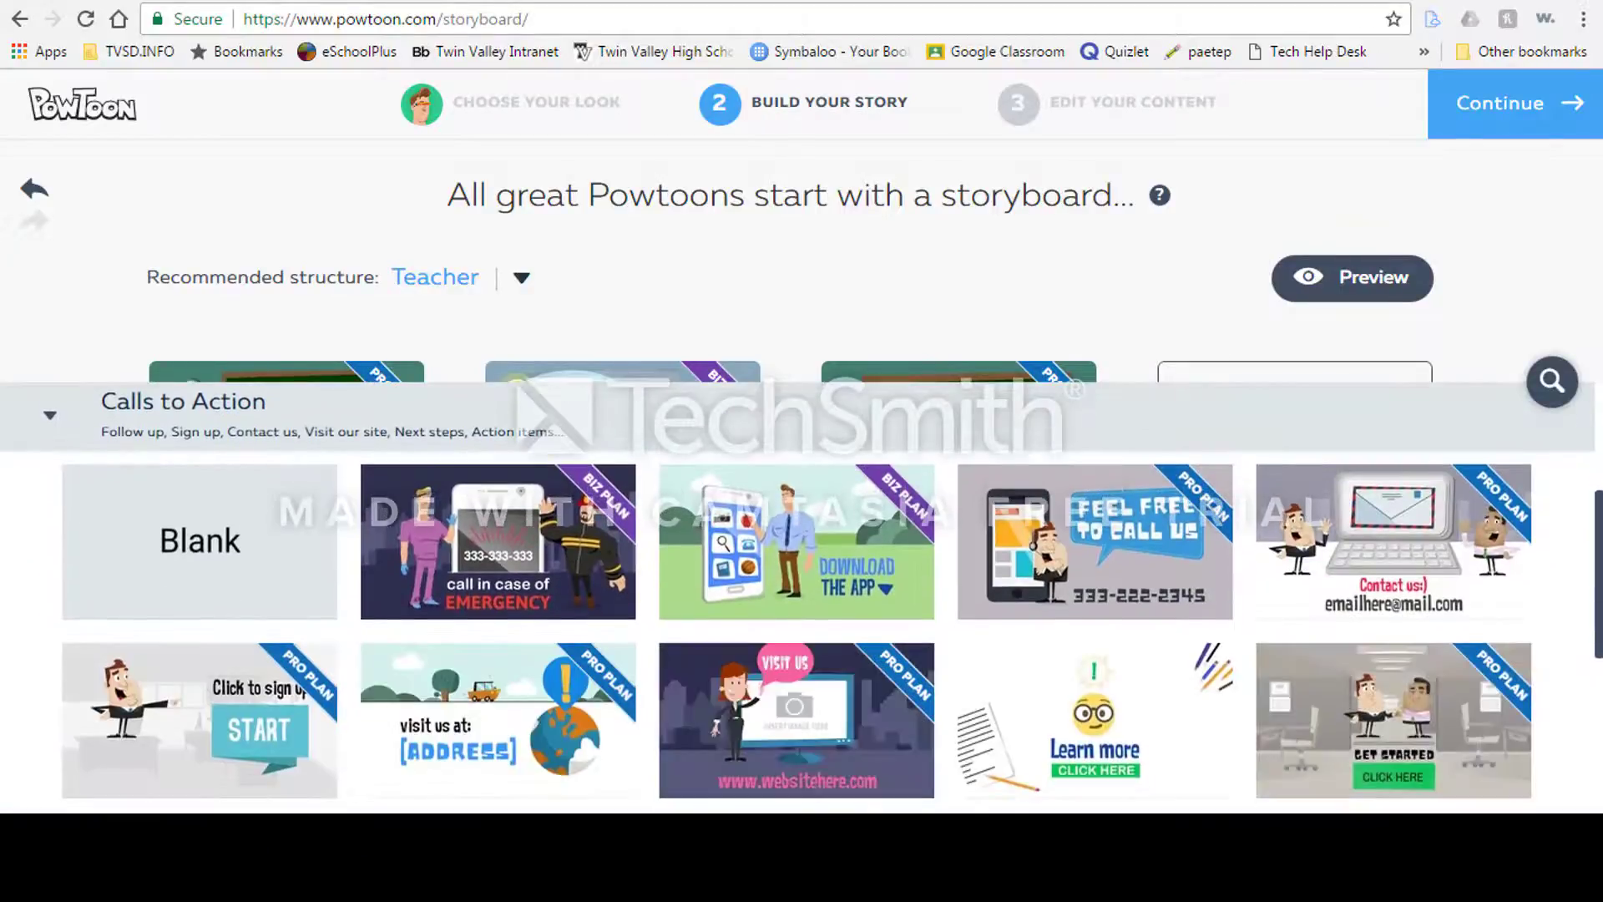
scroll(1599, 597, "down", 5)
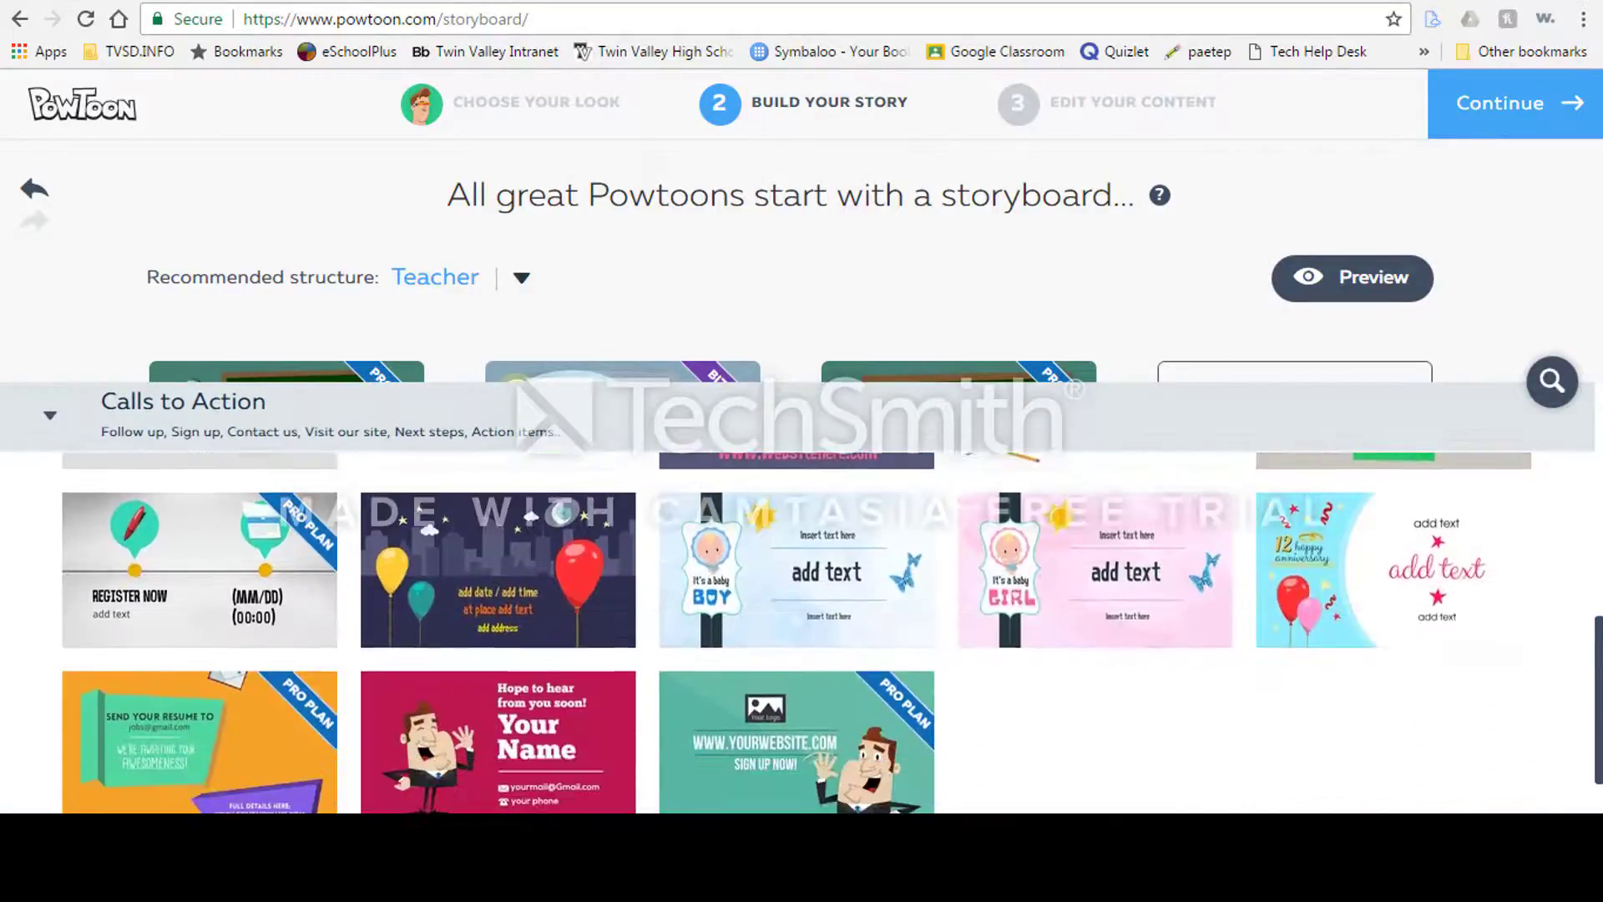
scroll(797, 632, "down", 1)
mouse_move(215, 683)
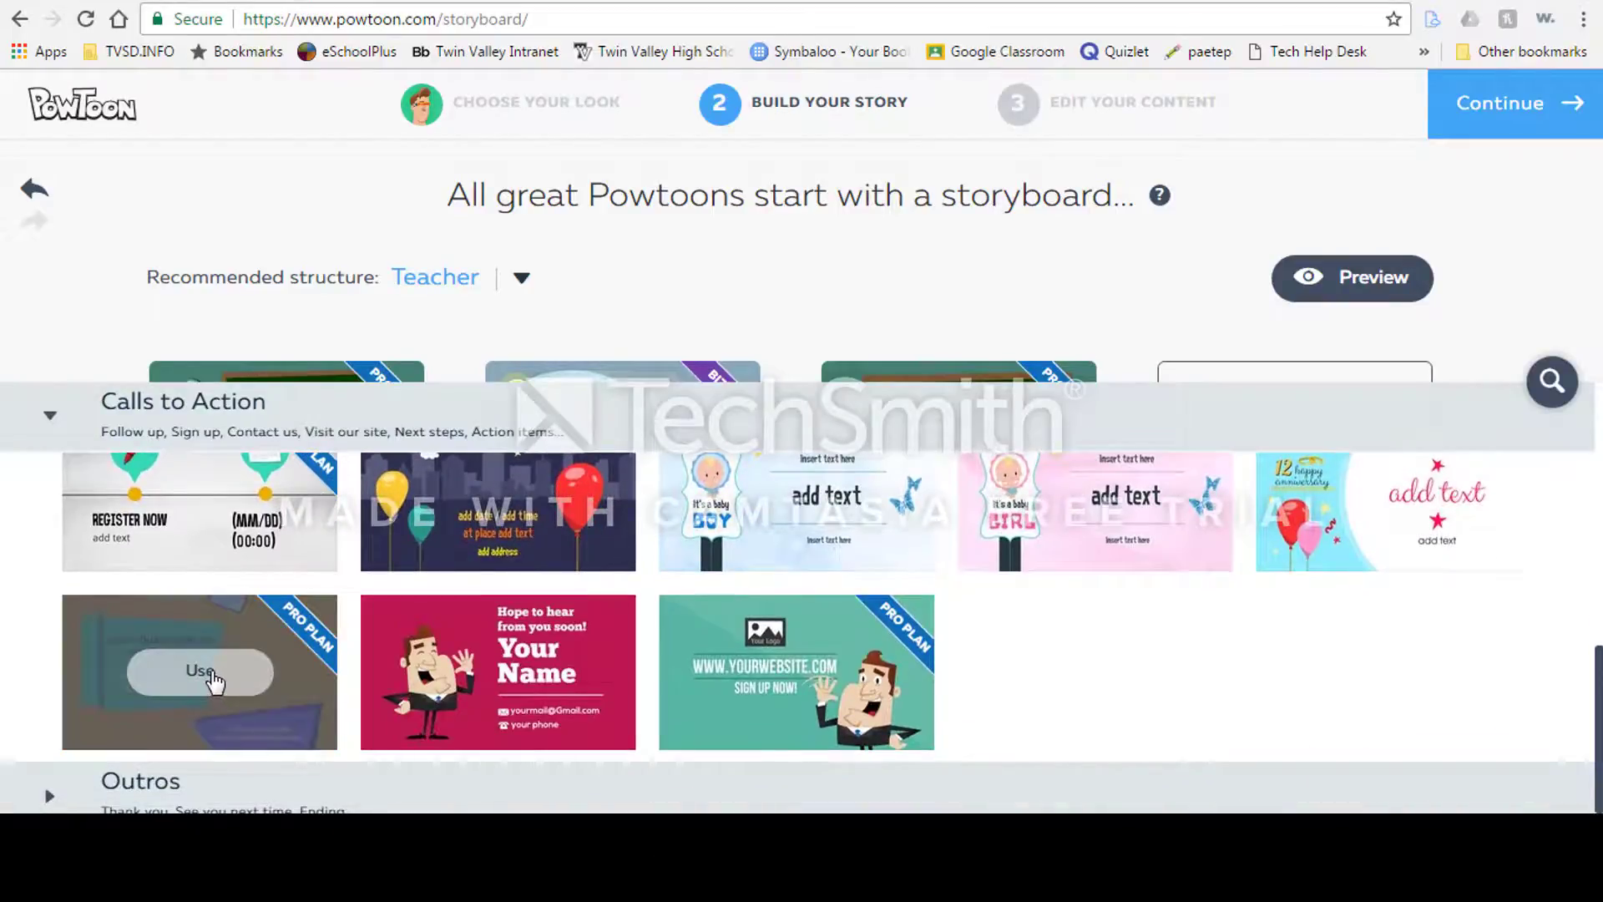
left_click(212, 676)
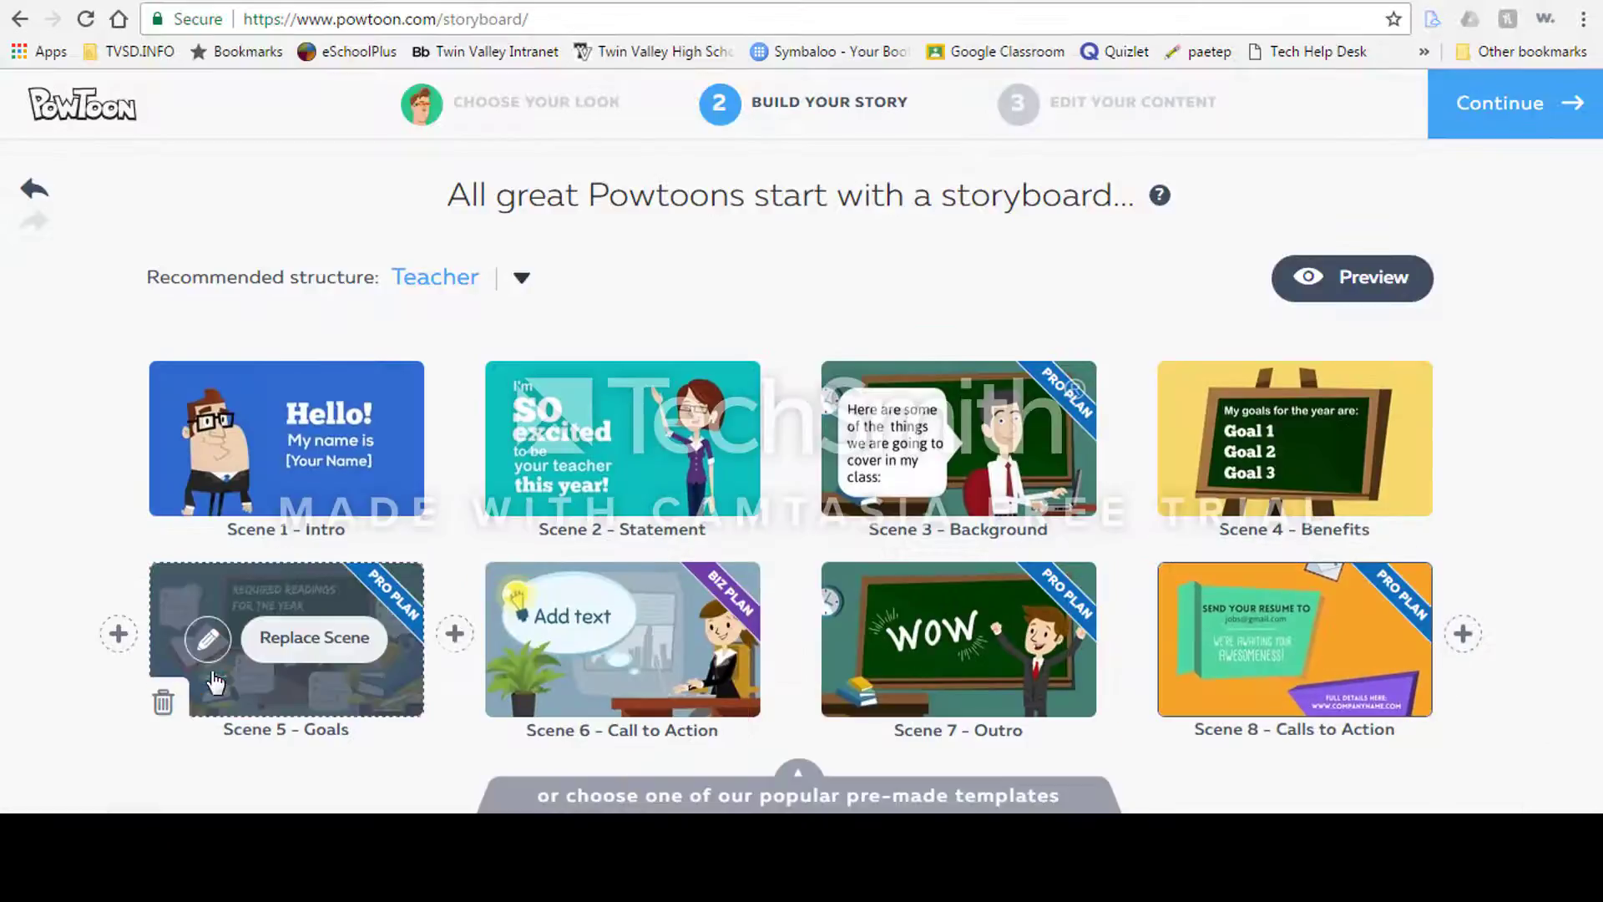
Step: Add scene 9 using the "I'm about to put the excitement back into education!" template from Outros
left_click(1462, 636)
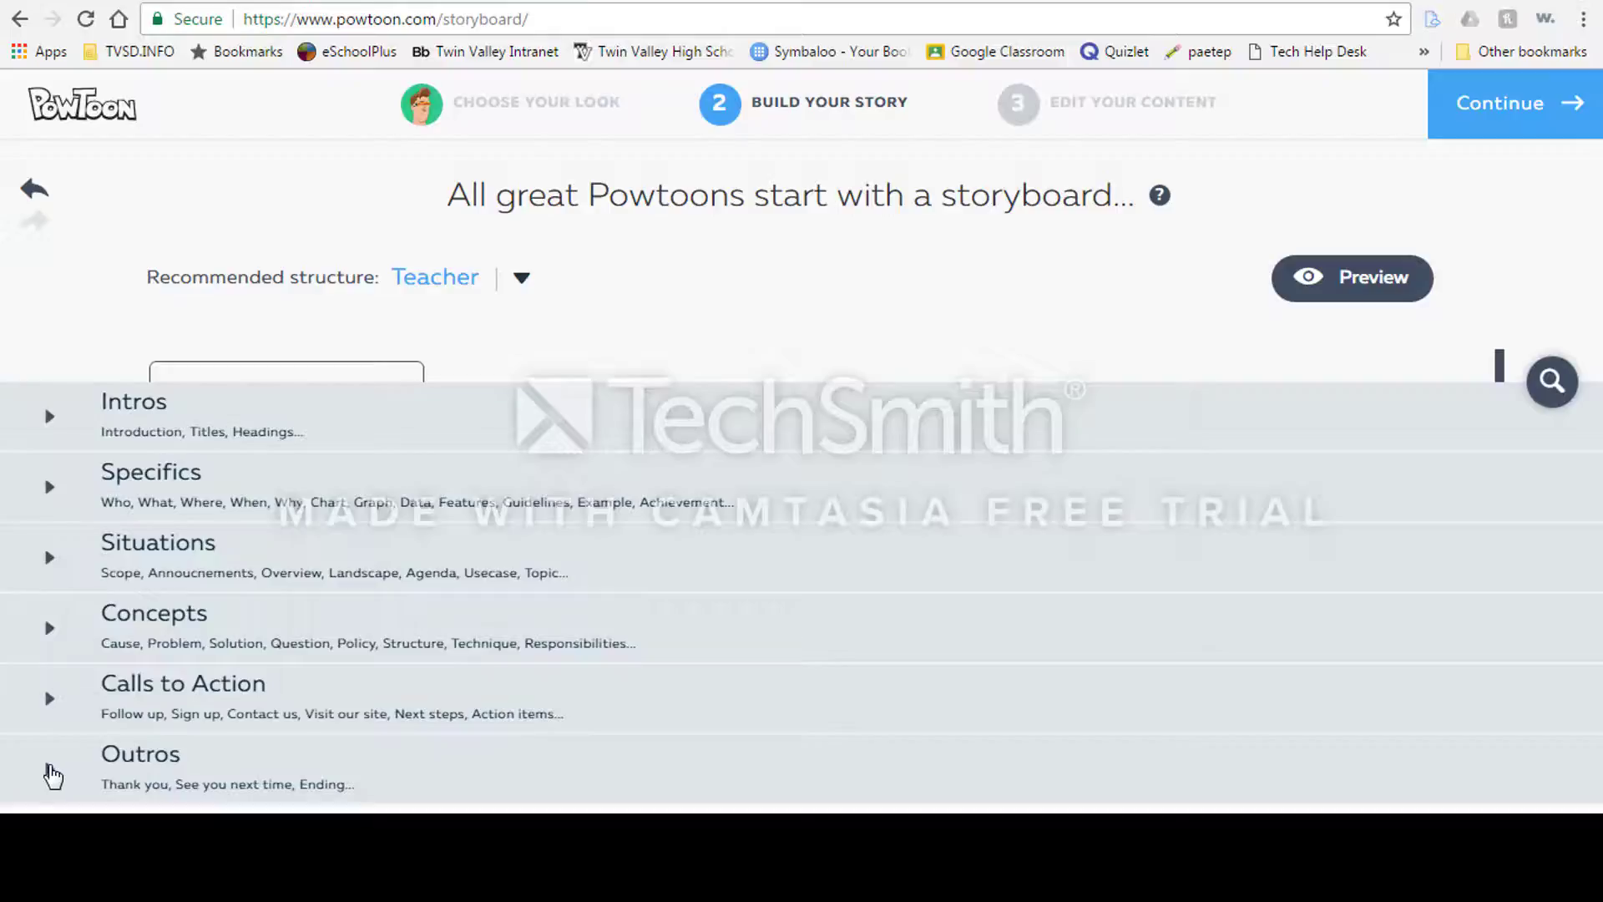
left_click(49, 769)
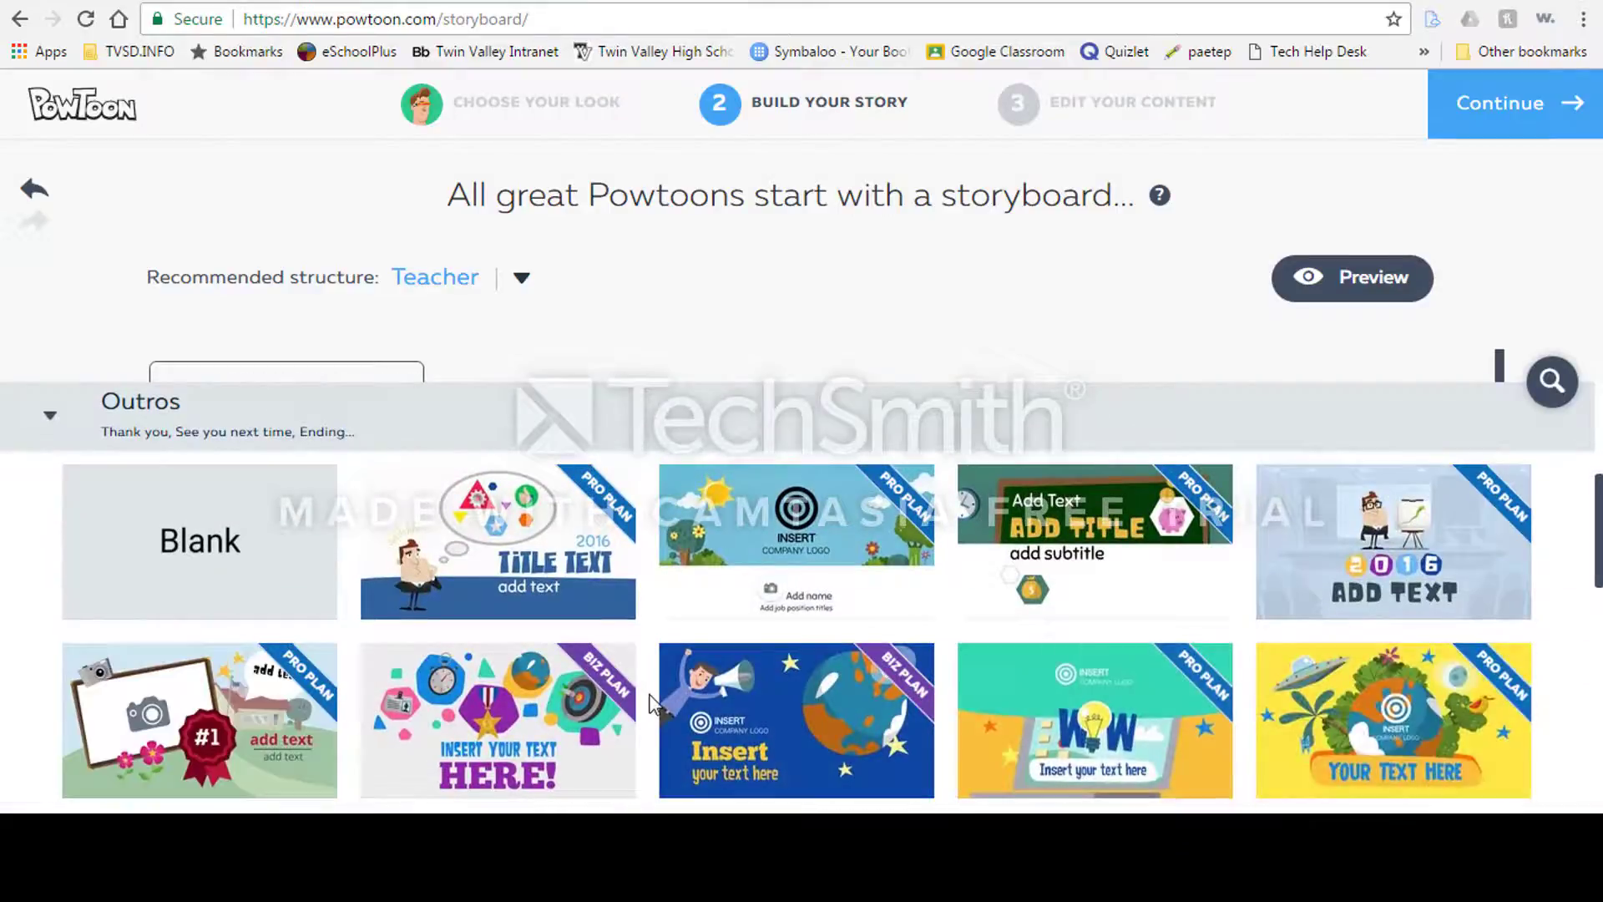
scroll(1597, 529, "down", 8)
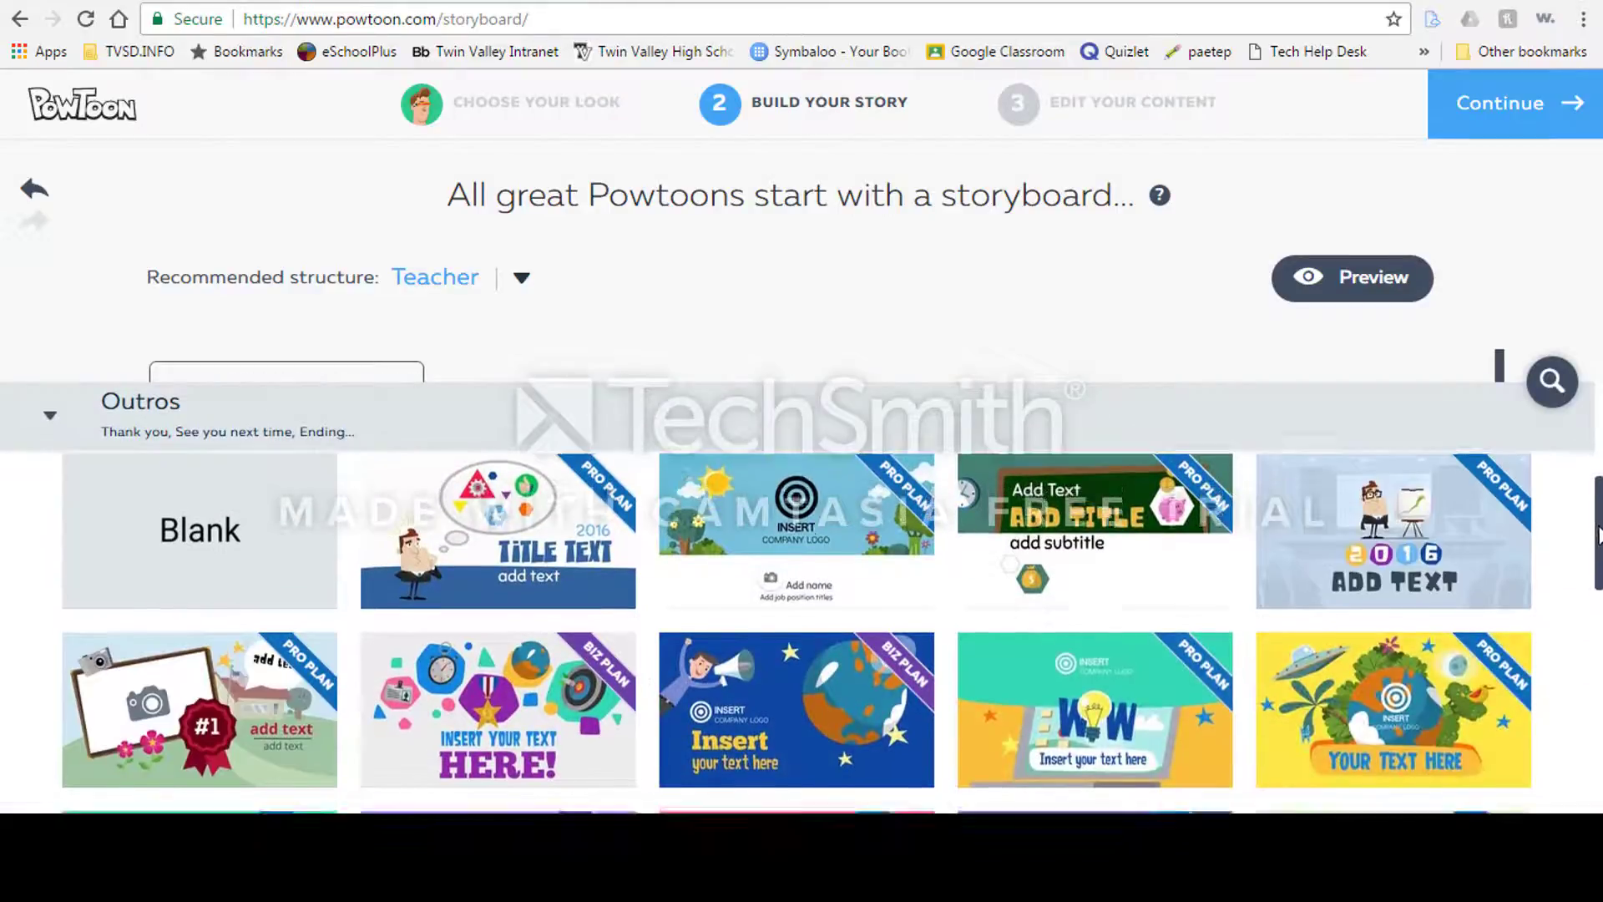
scroll(831, 632, "down", 4)
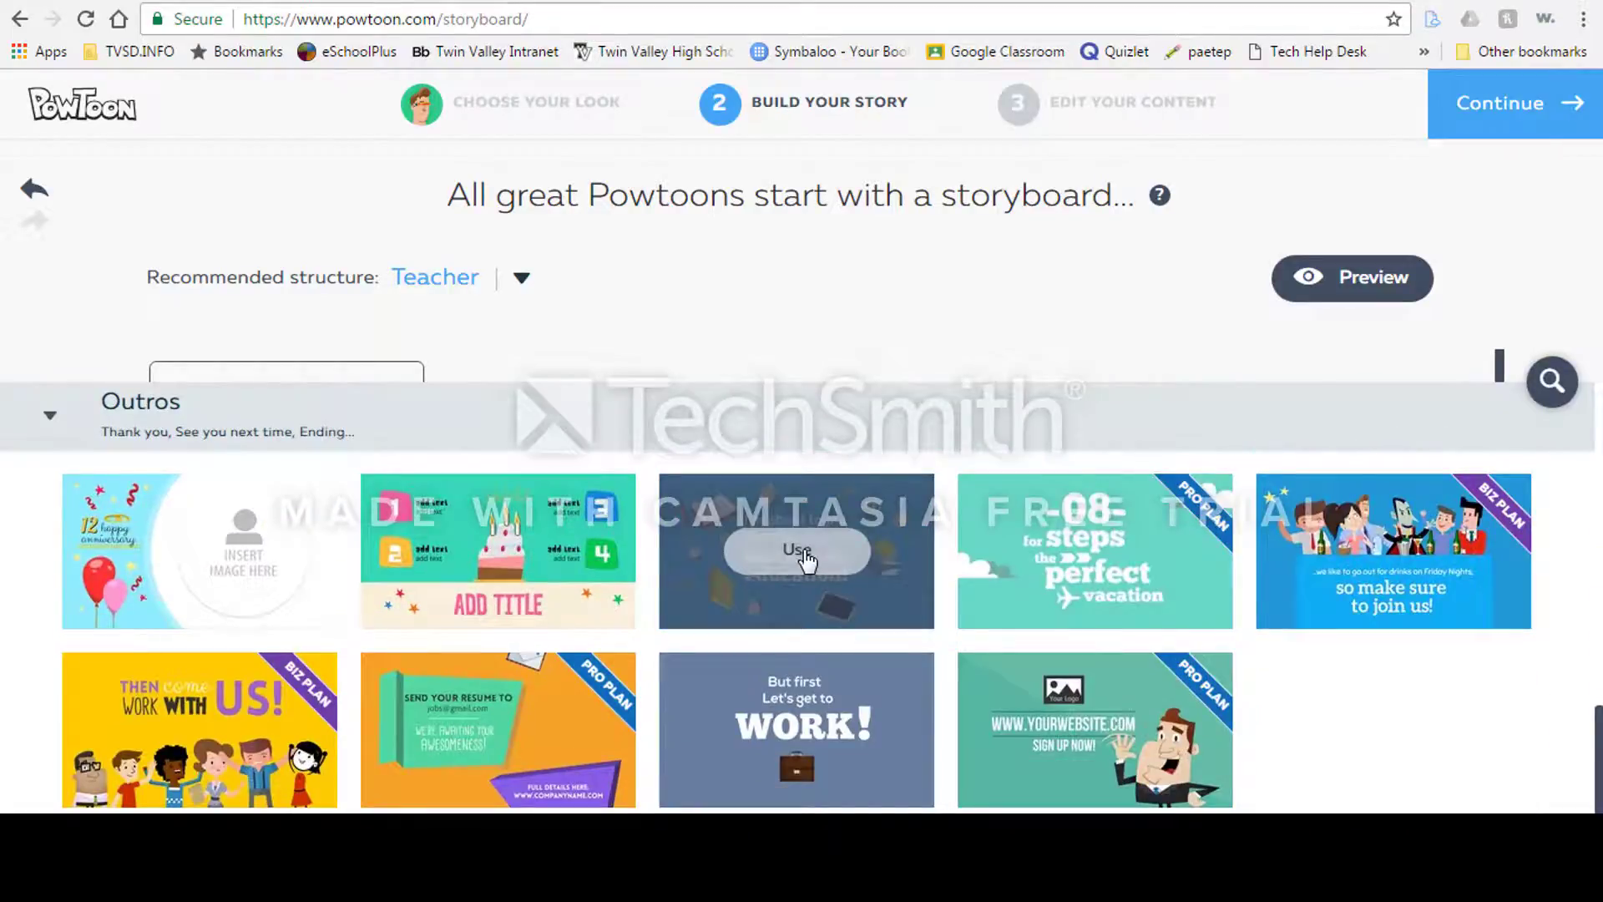
left_click(798, 551)
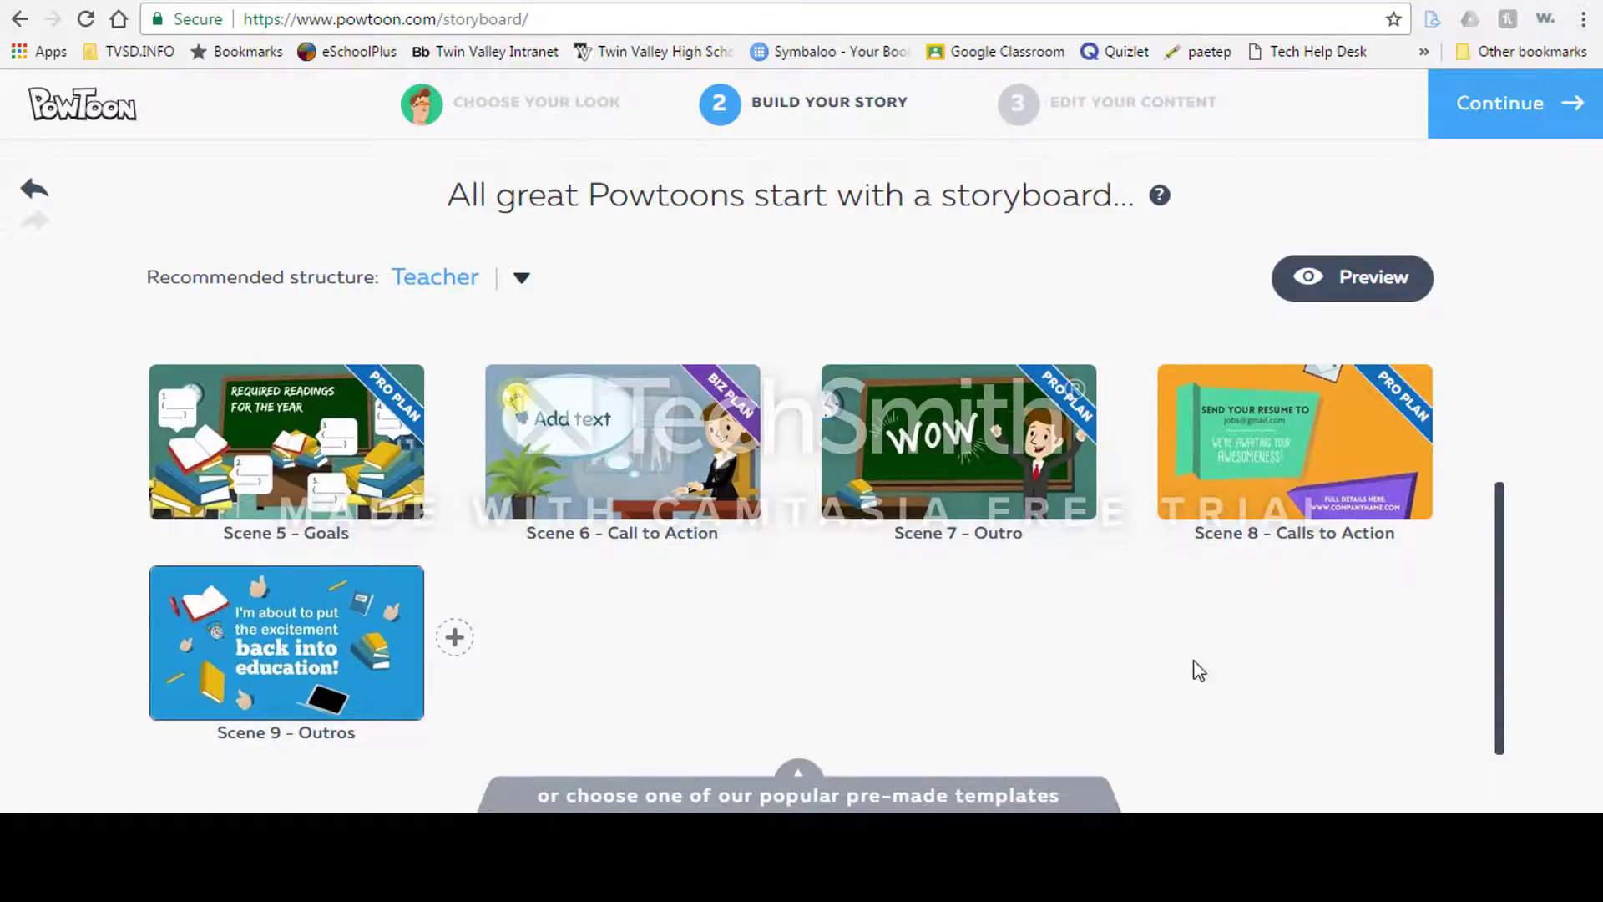
Step: Continue to the editor and replace the [Your Name] placeholder on slide 1 with the teacher's name
left_click(1524, 120)
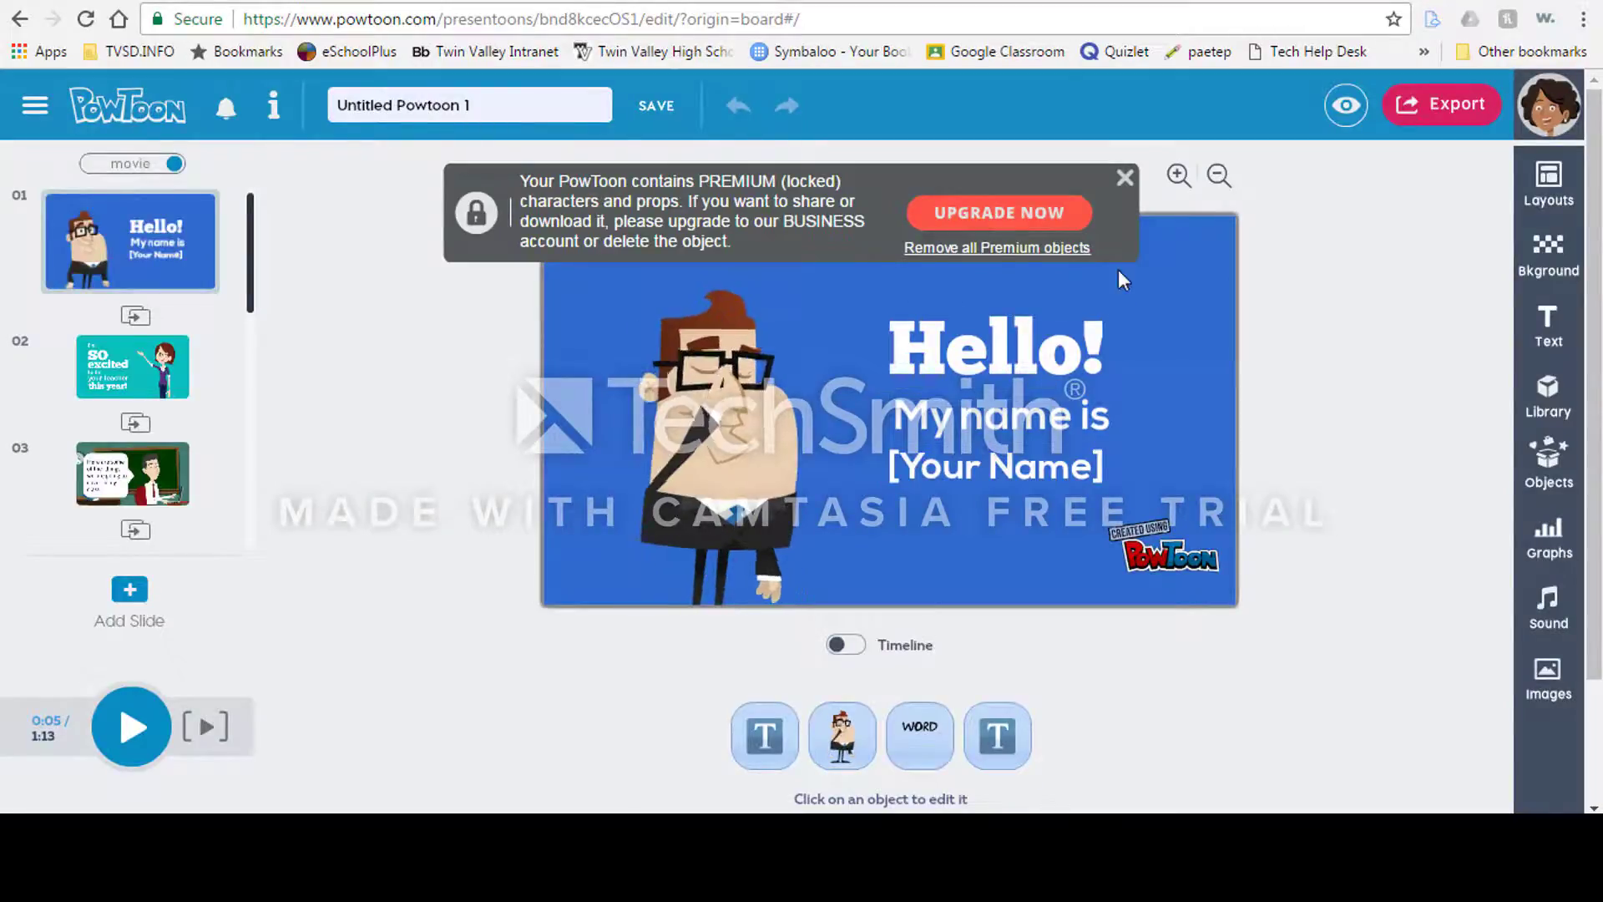
left_click(1124, 177)
left_click(992, 472)
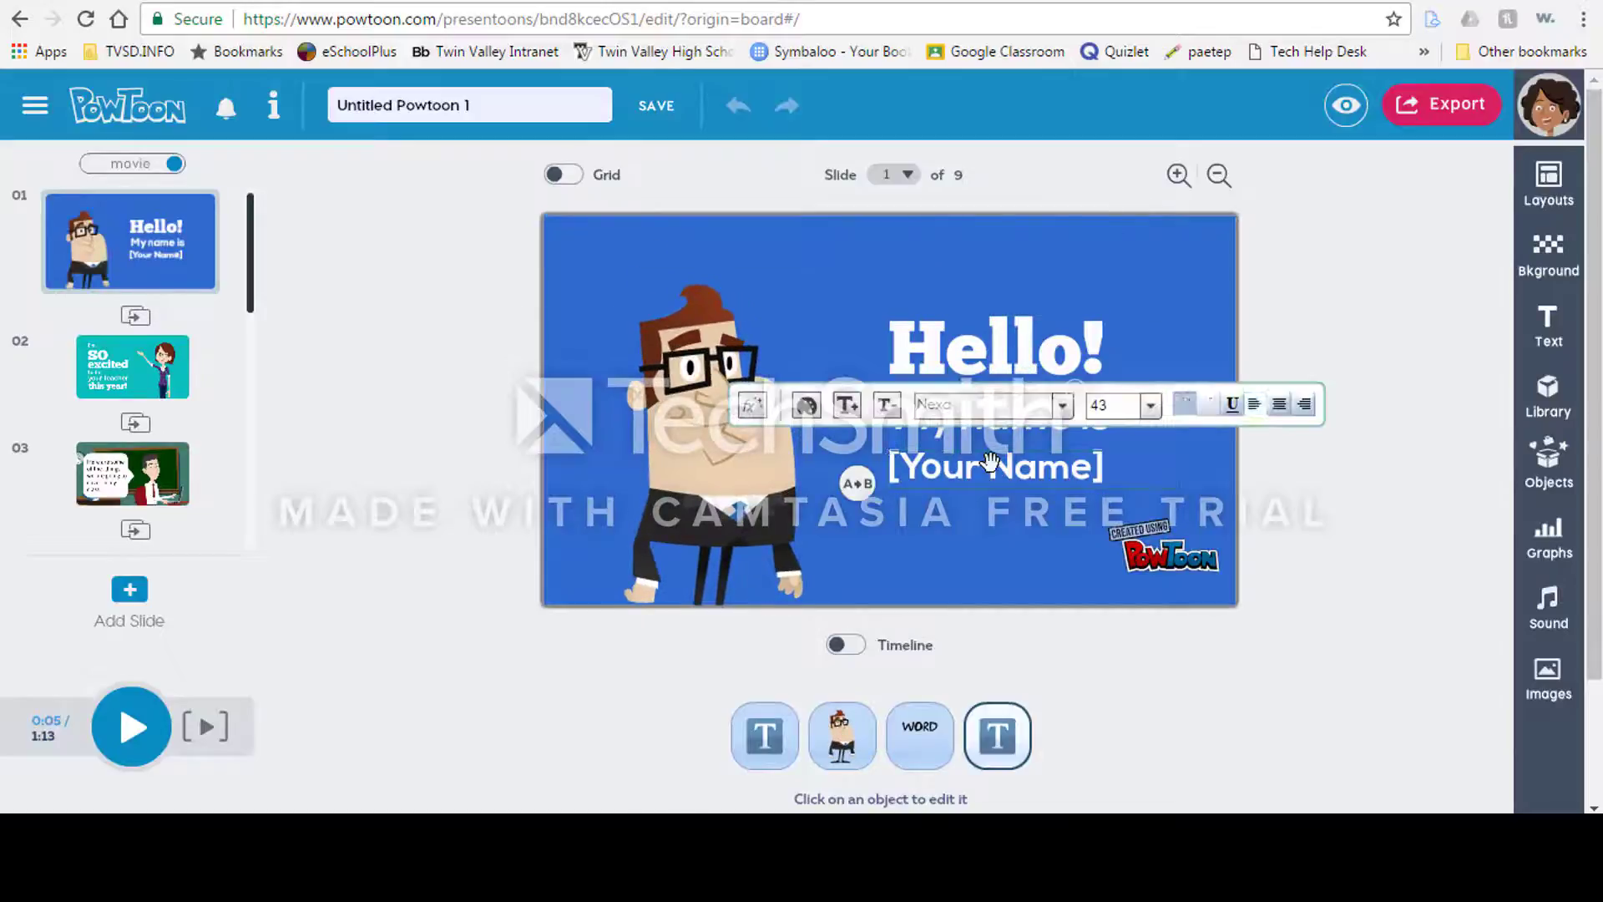
double_click(1101, 474)
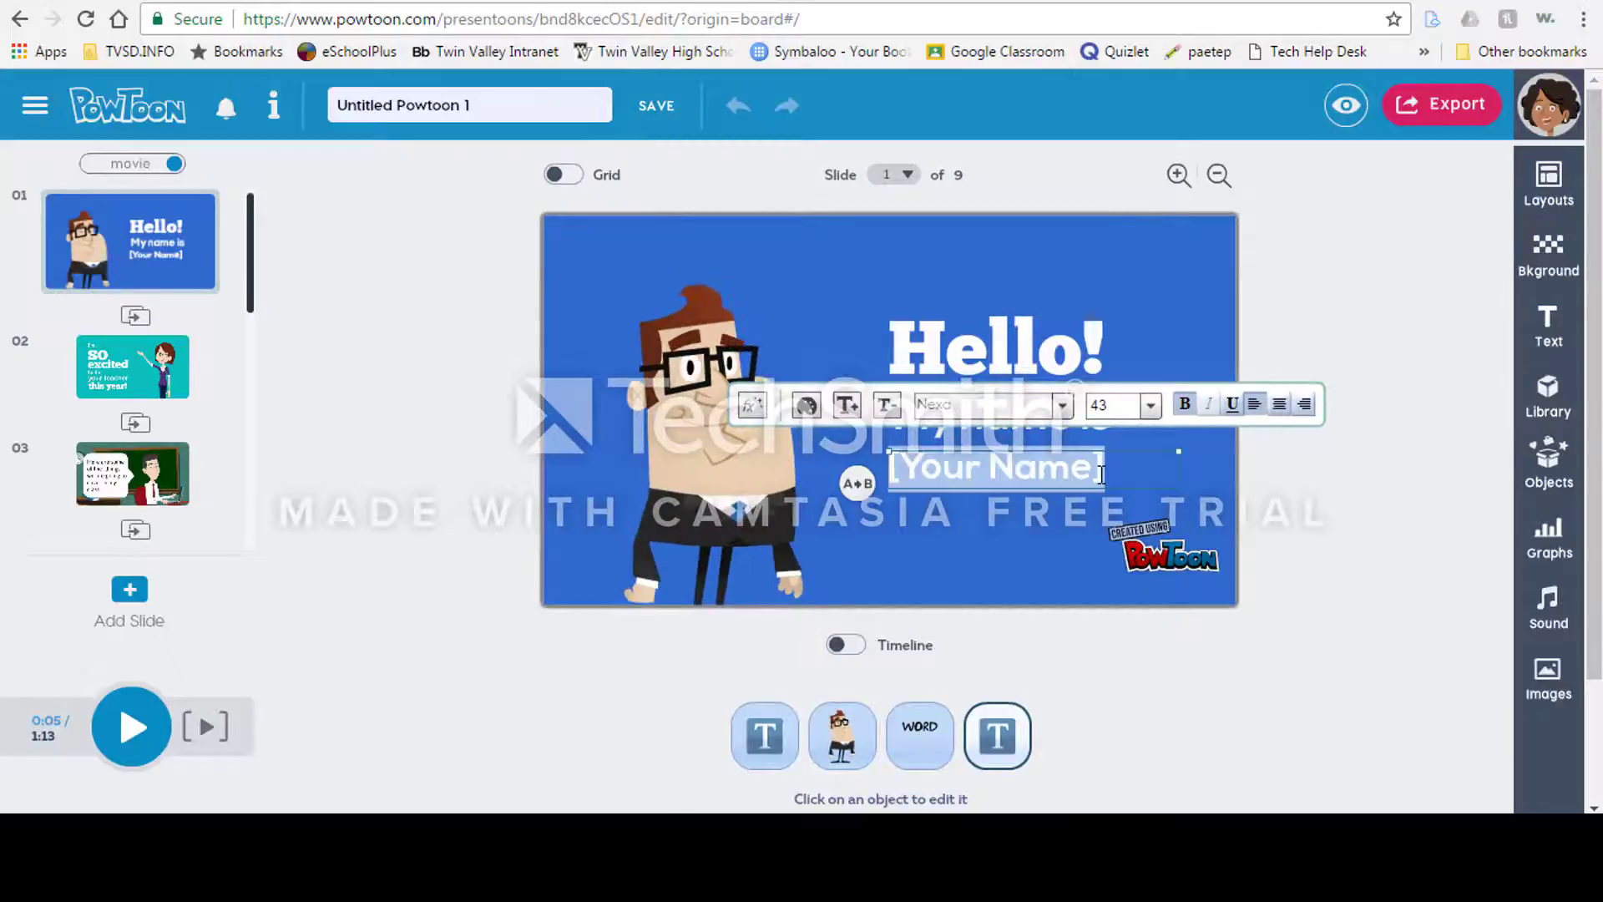
type("Madame Koehler")
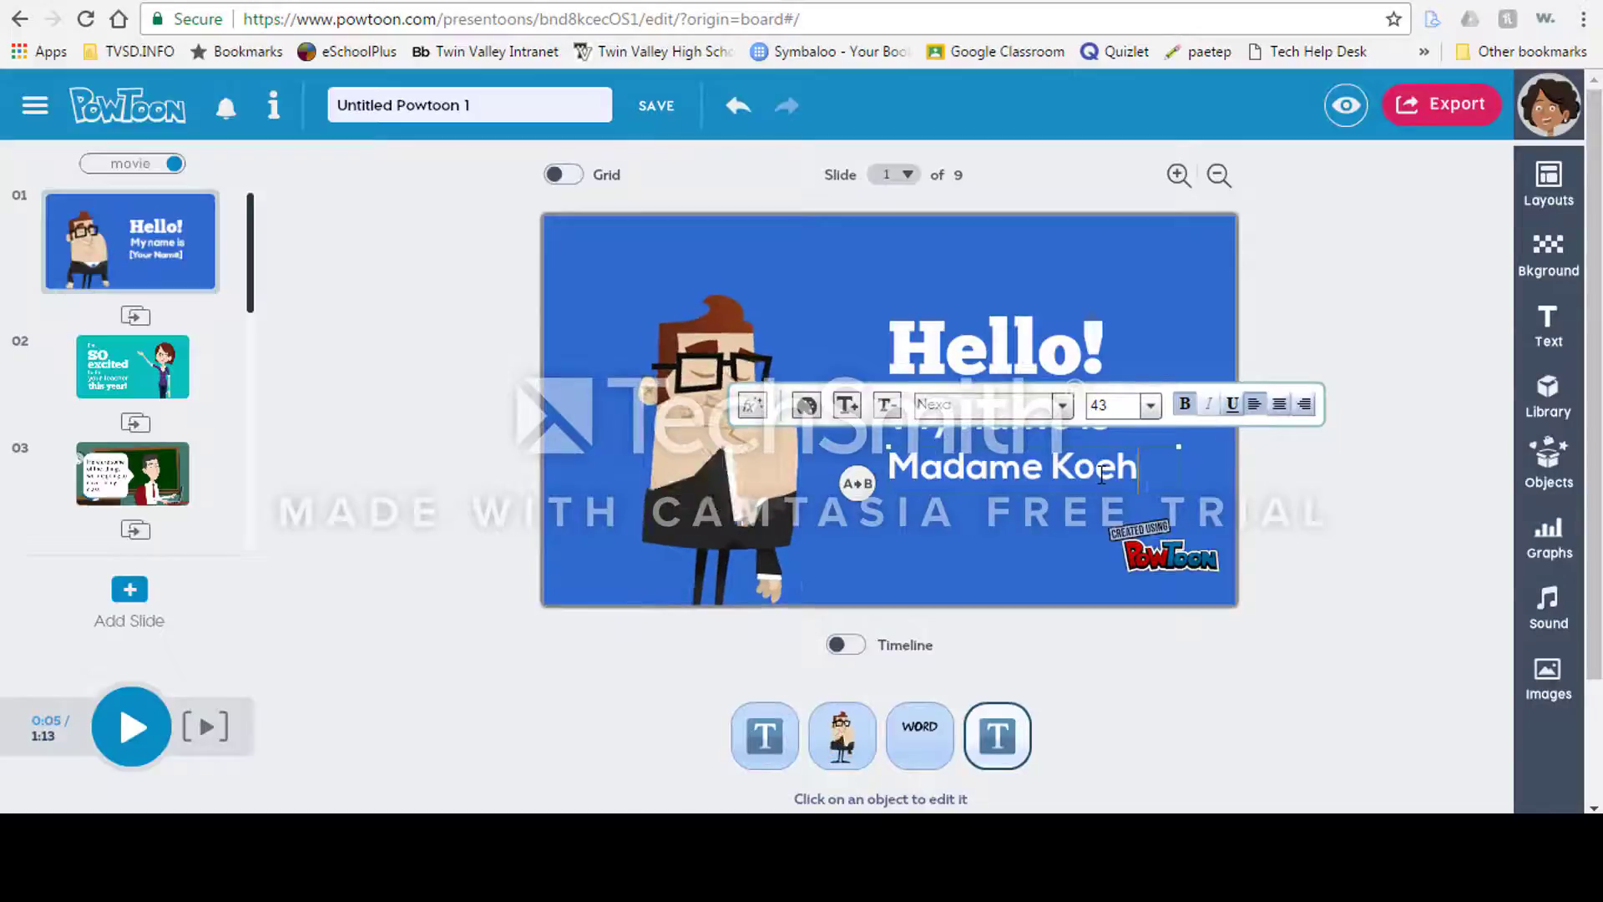
Step: Swap the slide 1 character for the female teacher with glasses and flip her to face the text
left_click(723, 465)
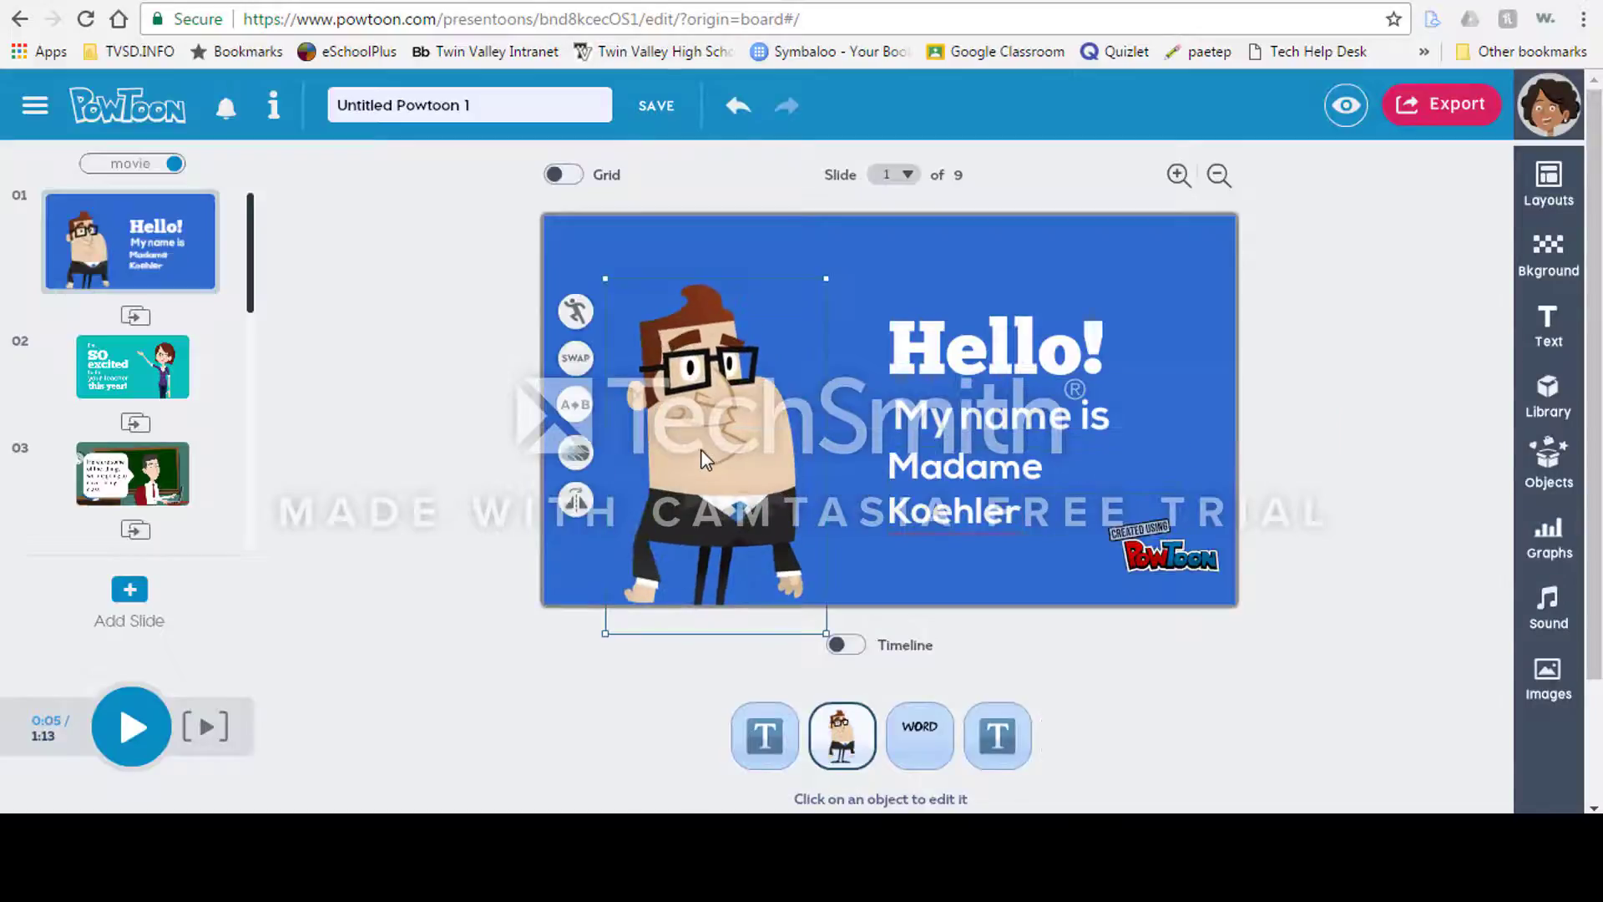
left_click(575, 358)
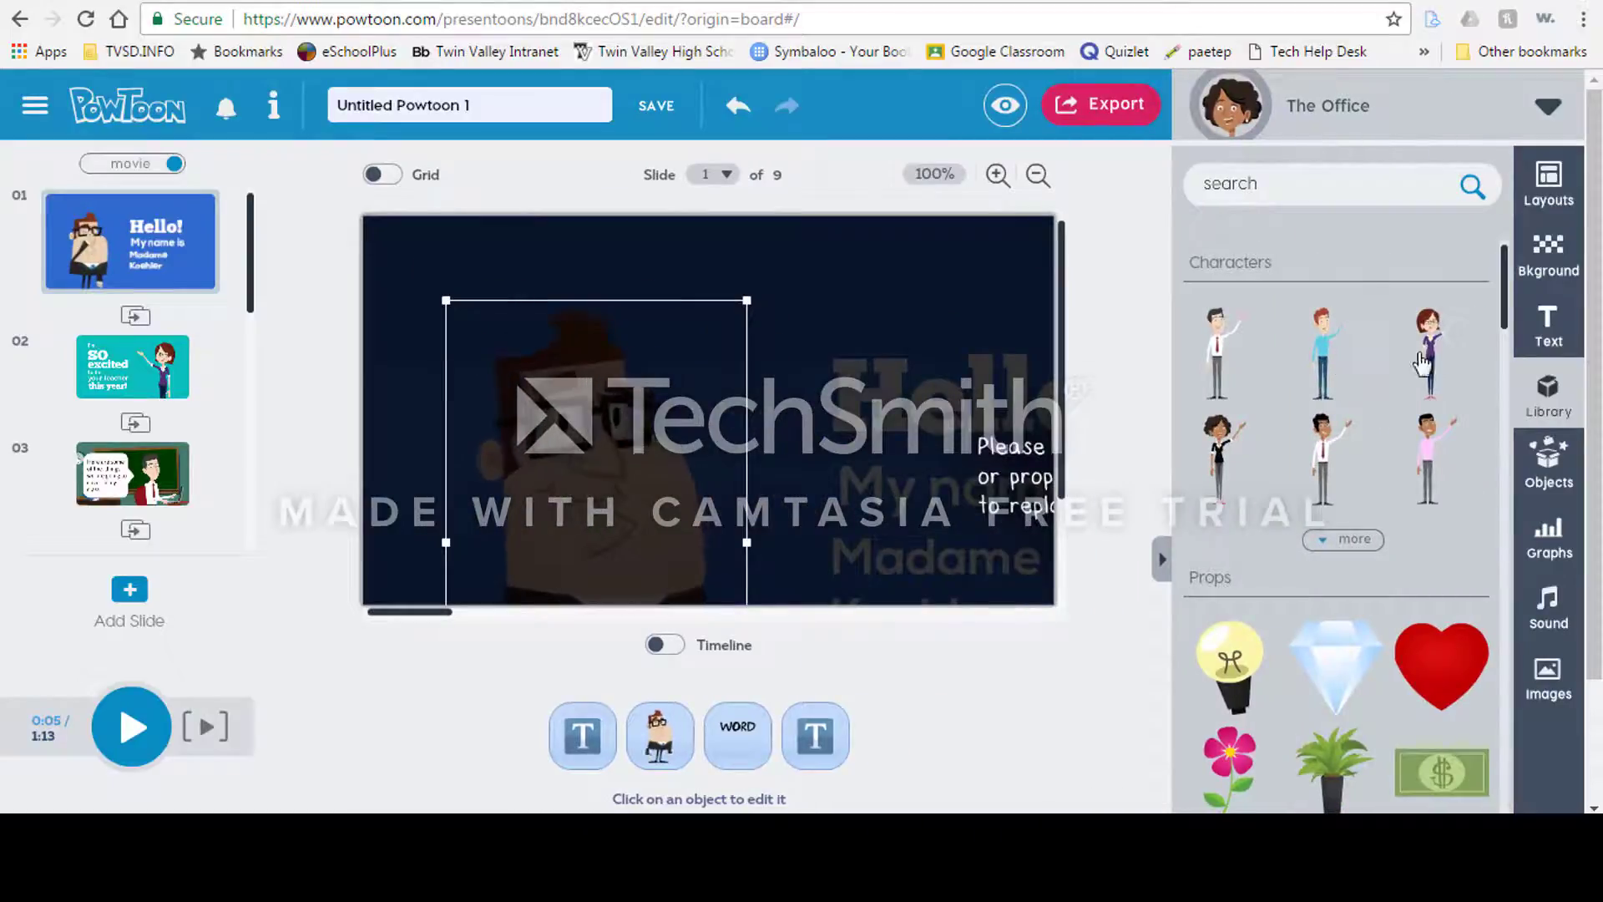
left_click(1435, 357)
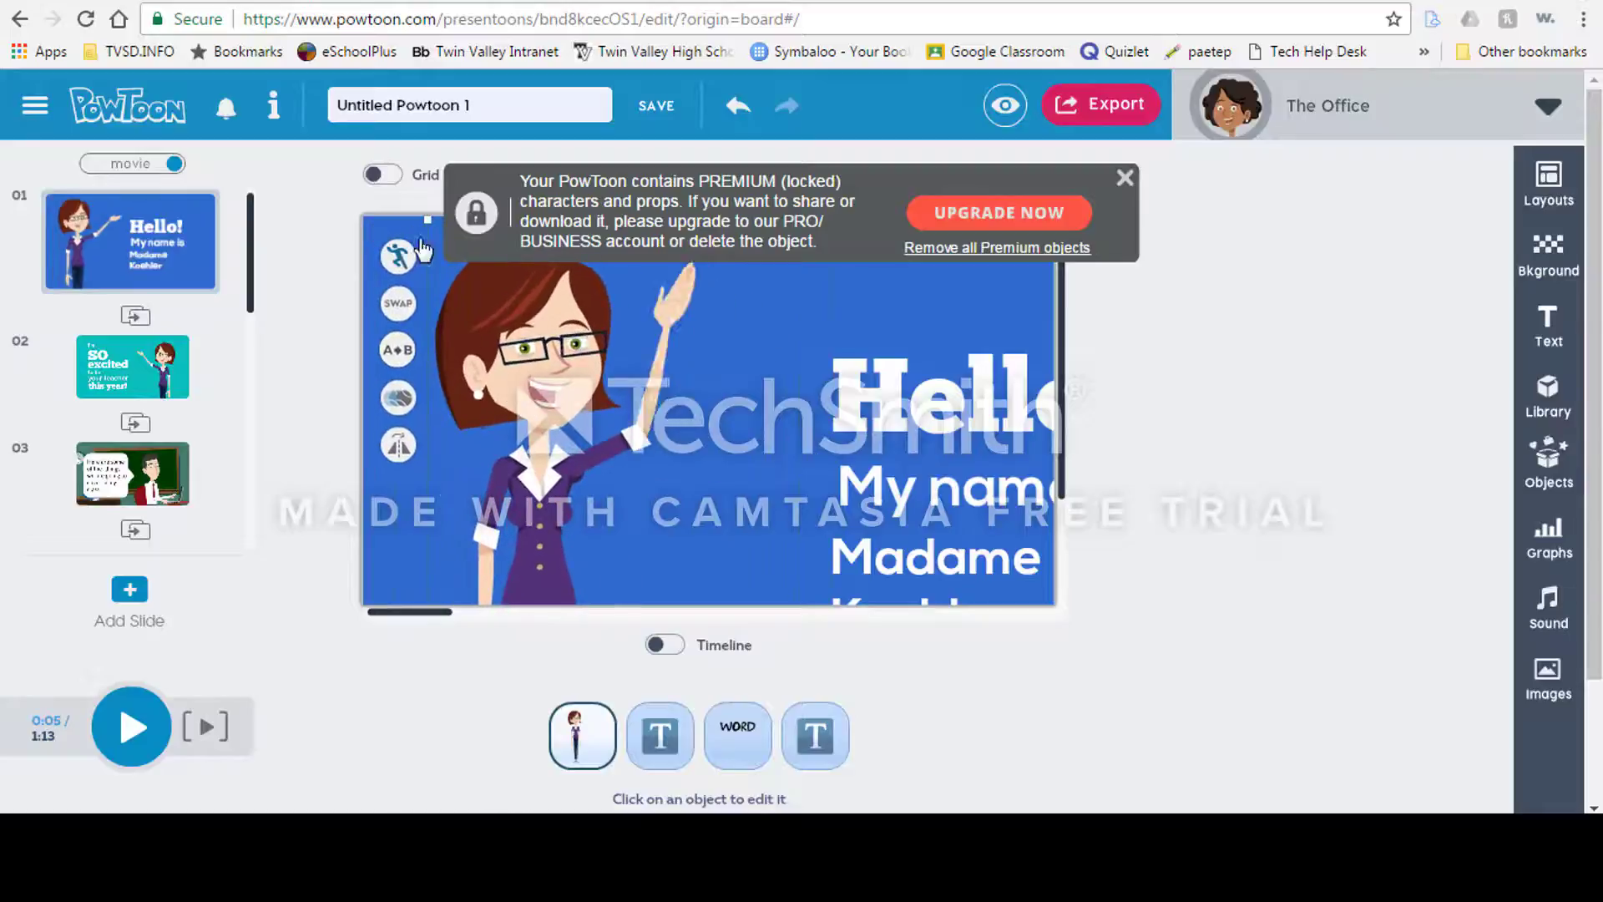
left_click(399, 259)
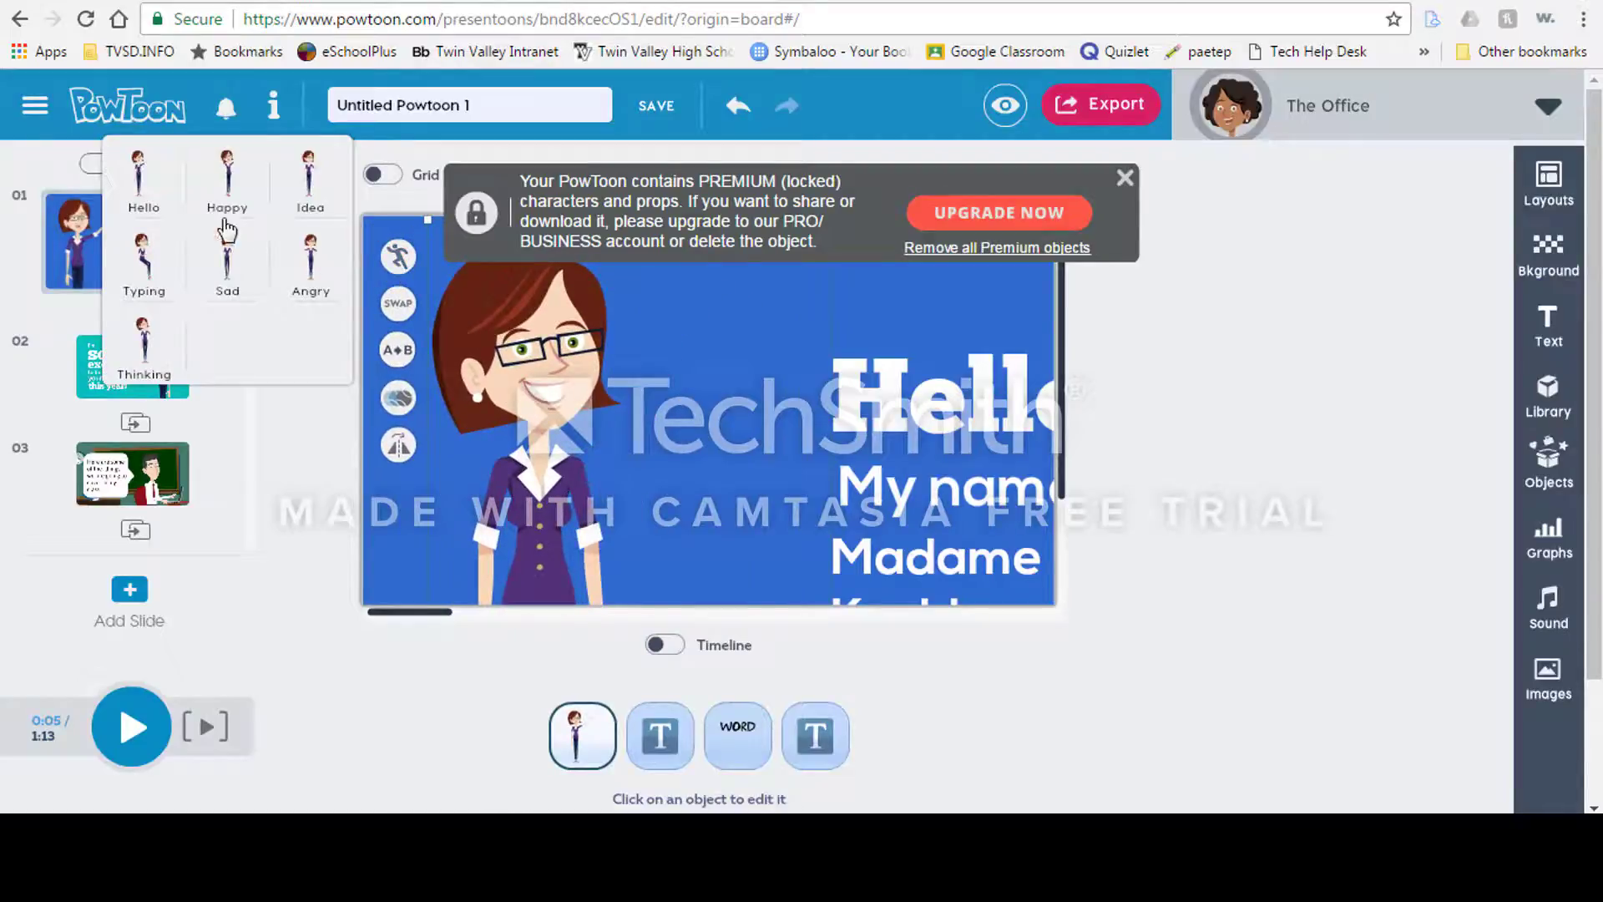
left_click(397, 351)
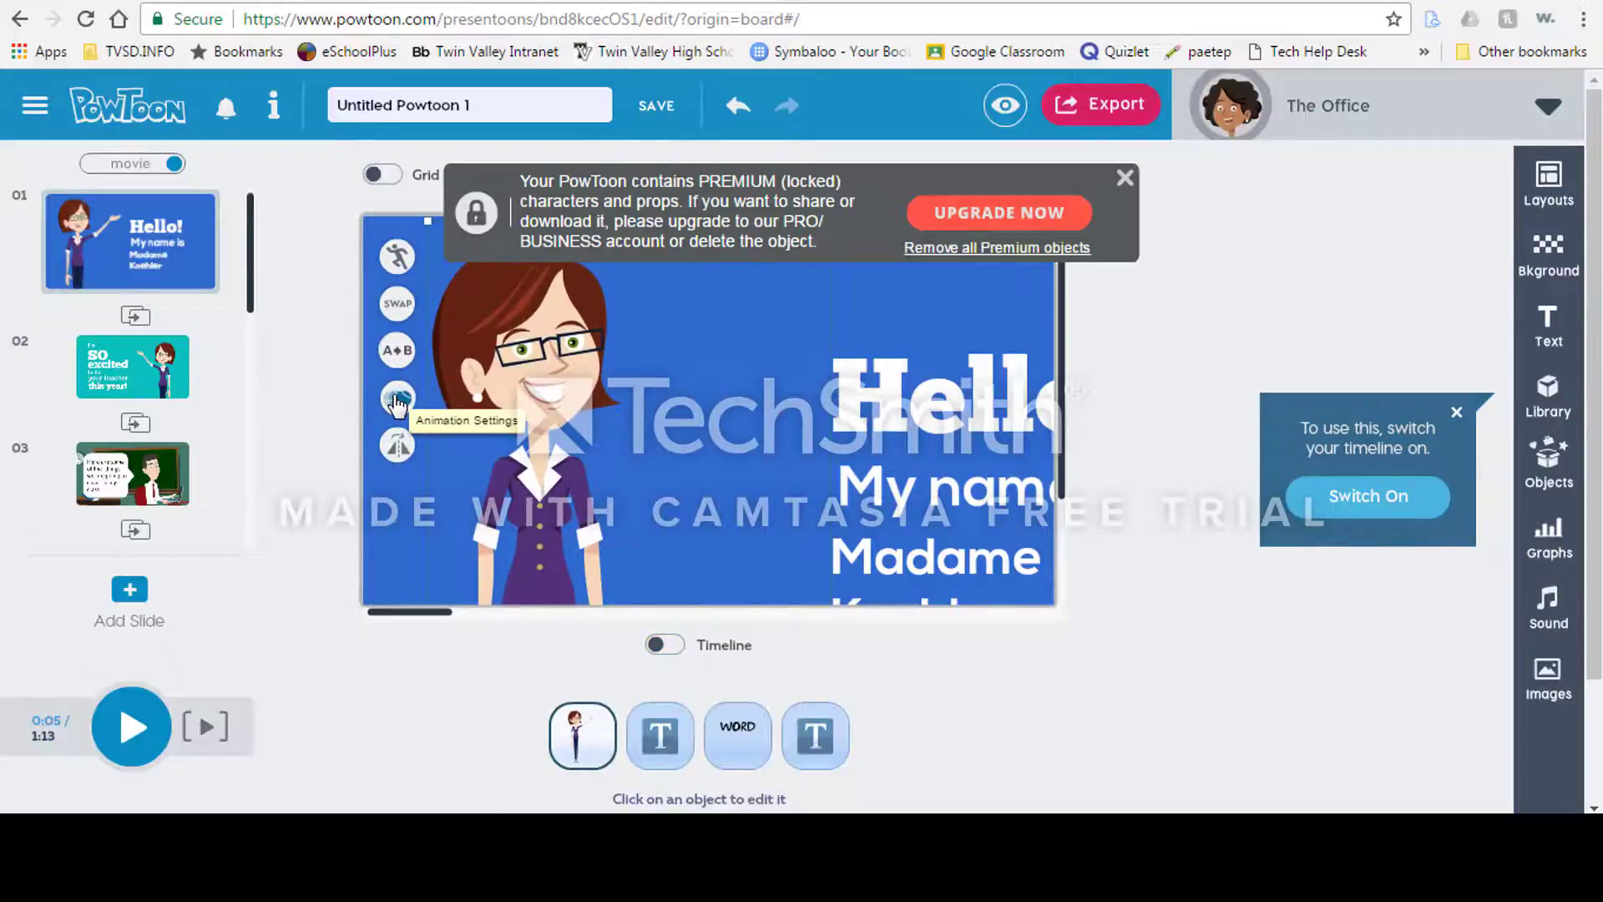
left_click(399, 452)
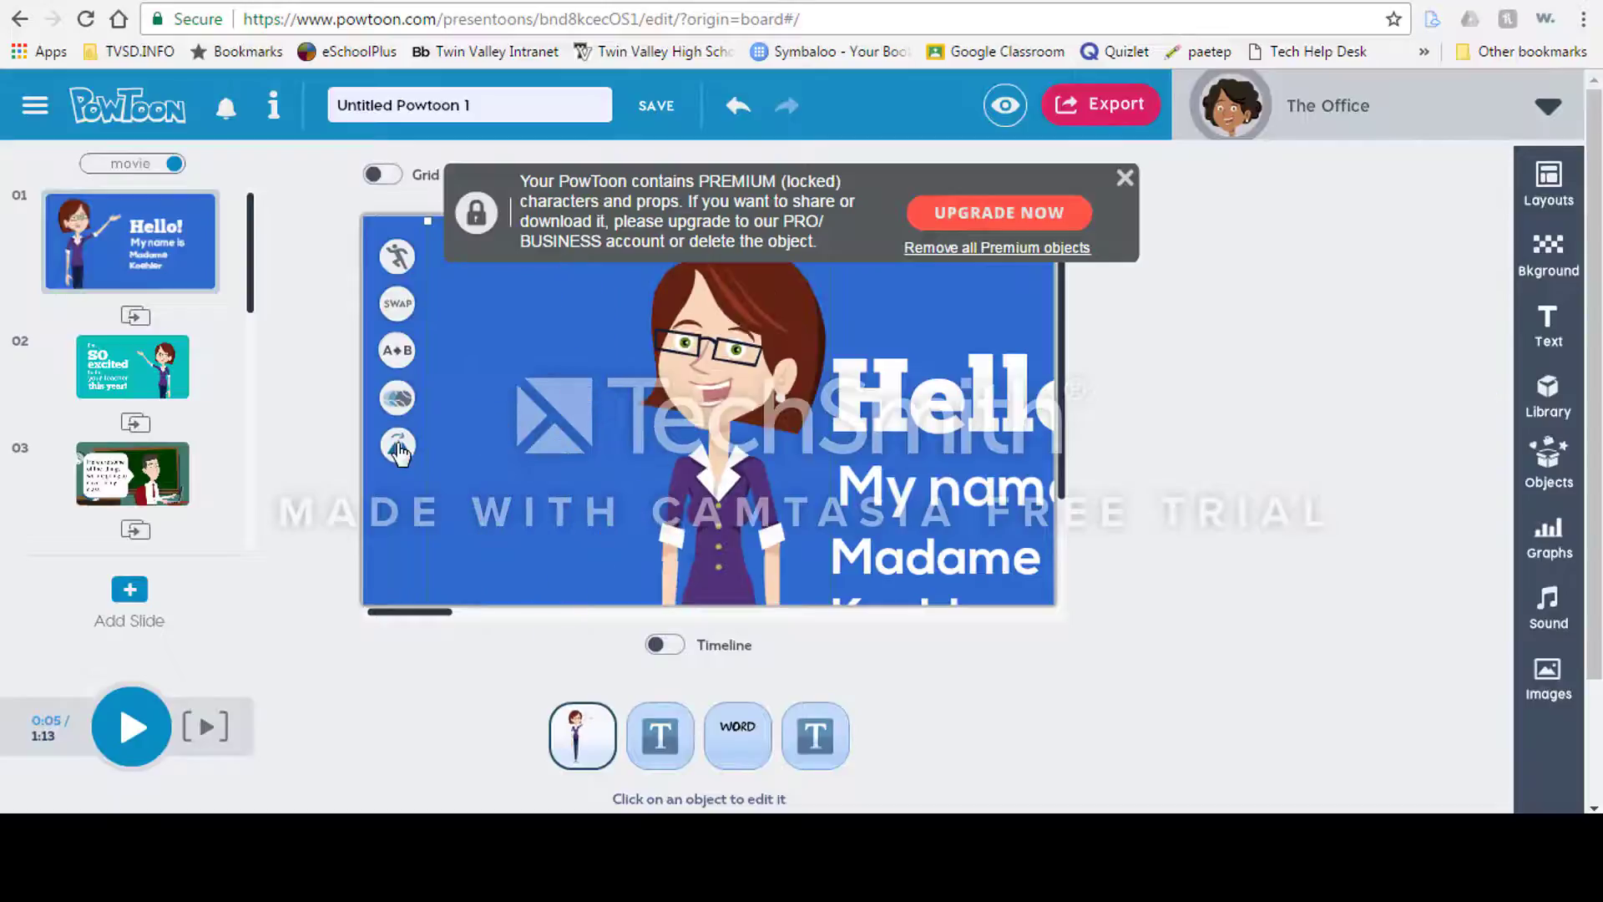
Step: Swap the male teacher on slide 3 for the same female teacher and choose her Typing action
left_click(121, 364)
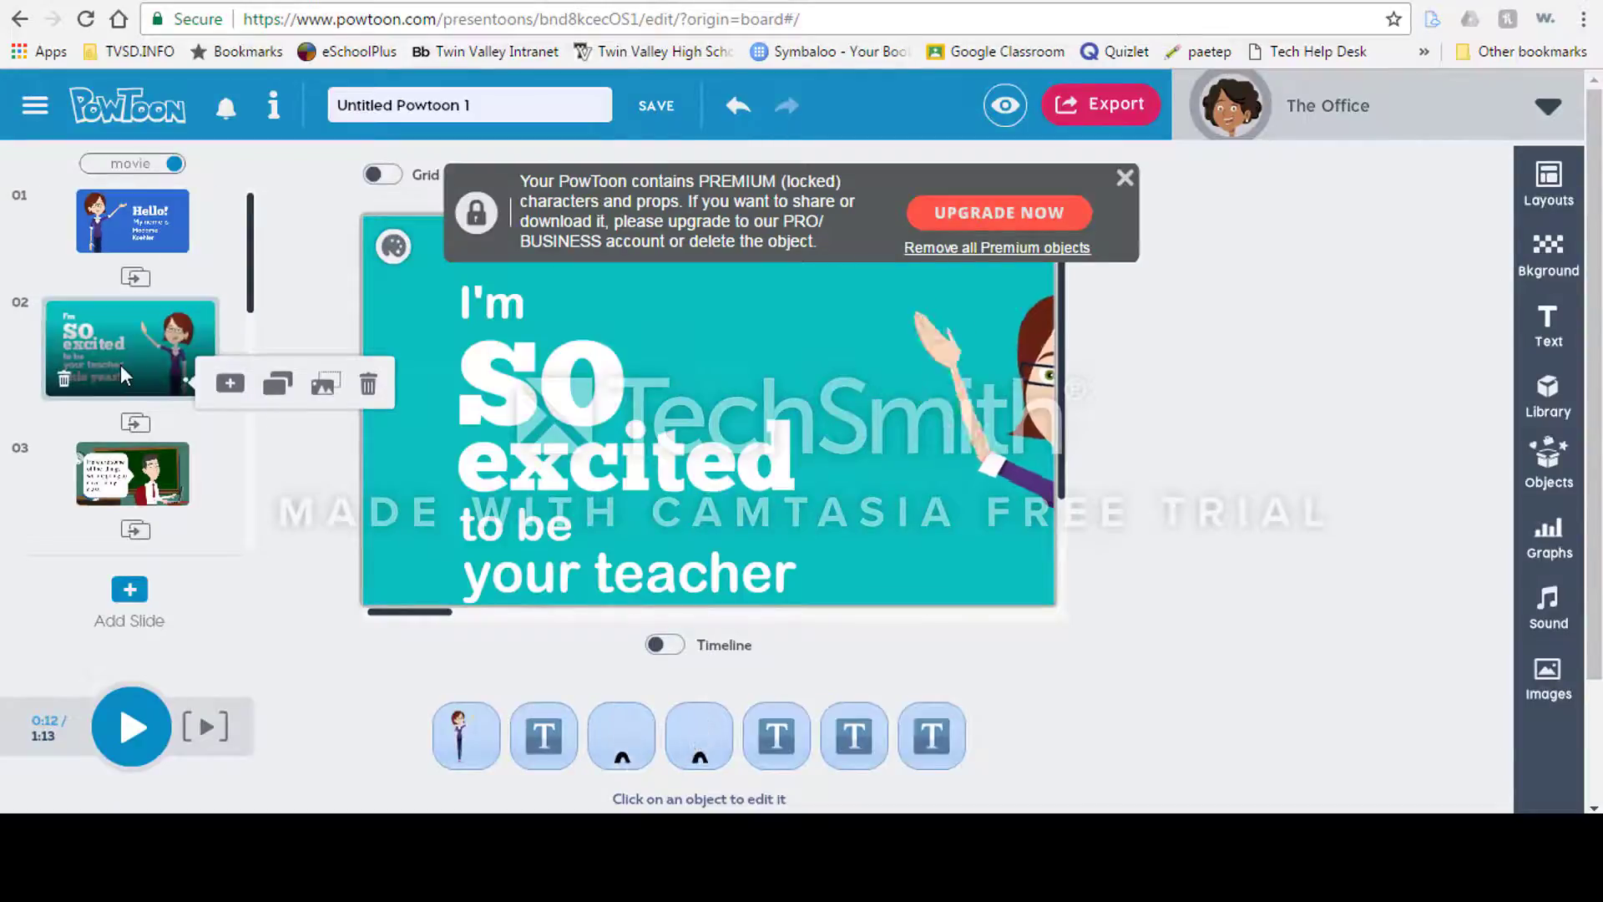
left_click(142, 475)
left_click(983, 429)
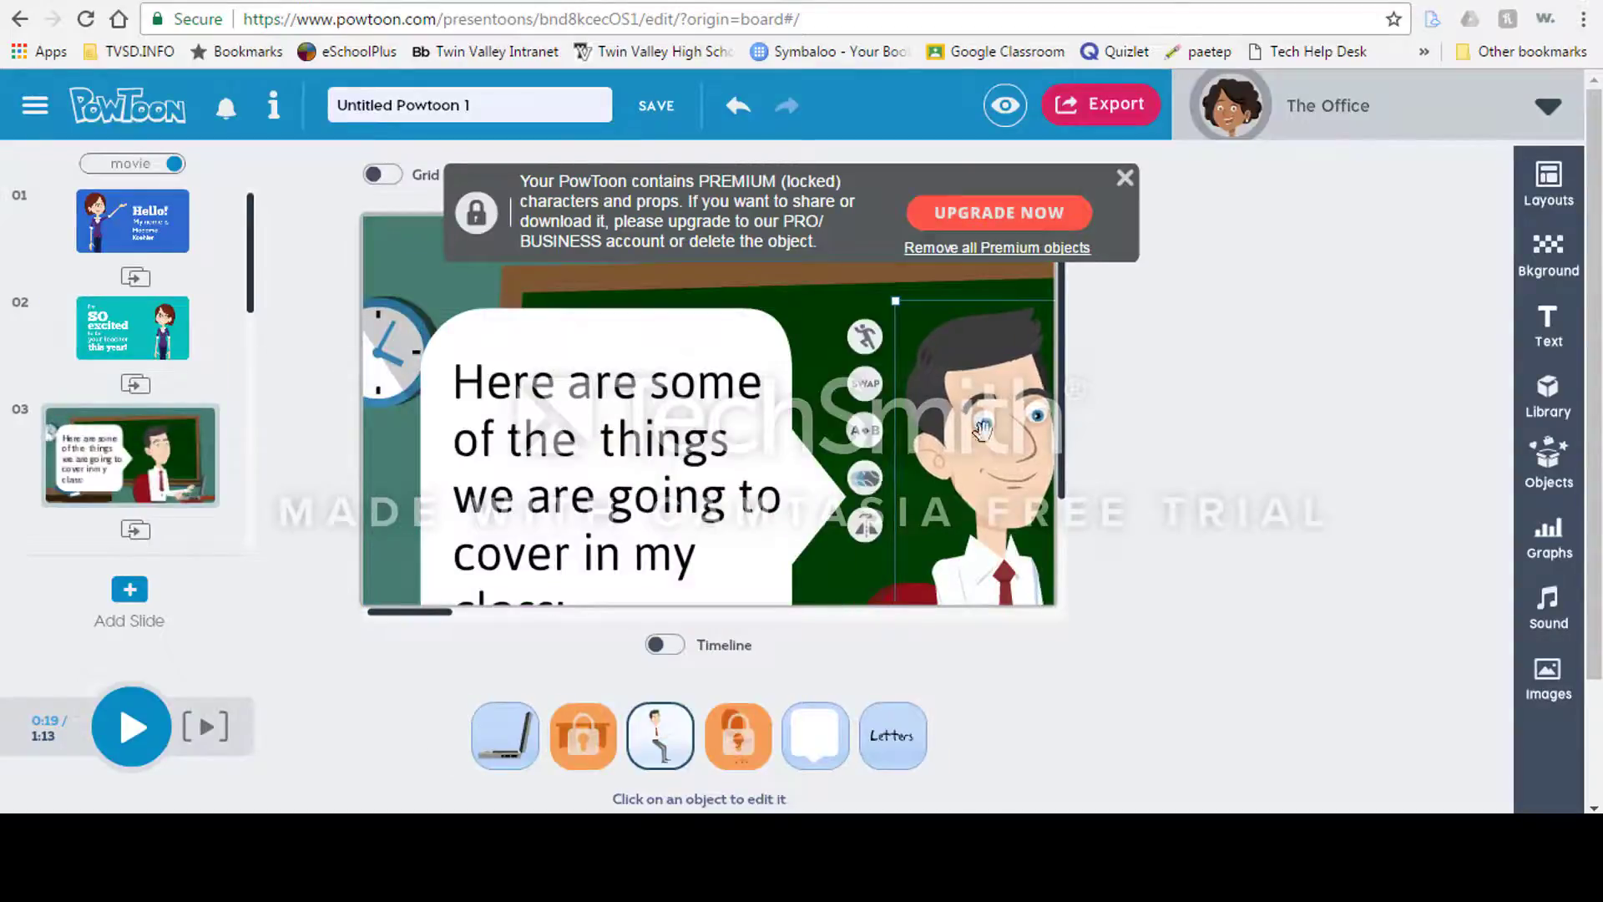
left_click(865, 384)
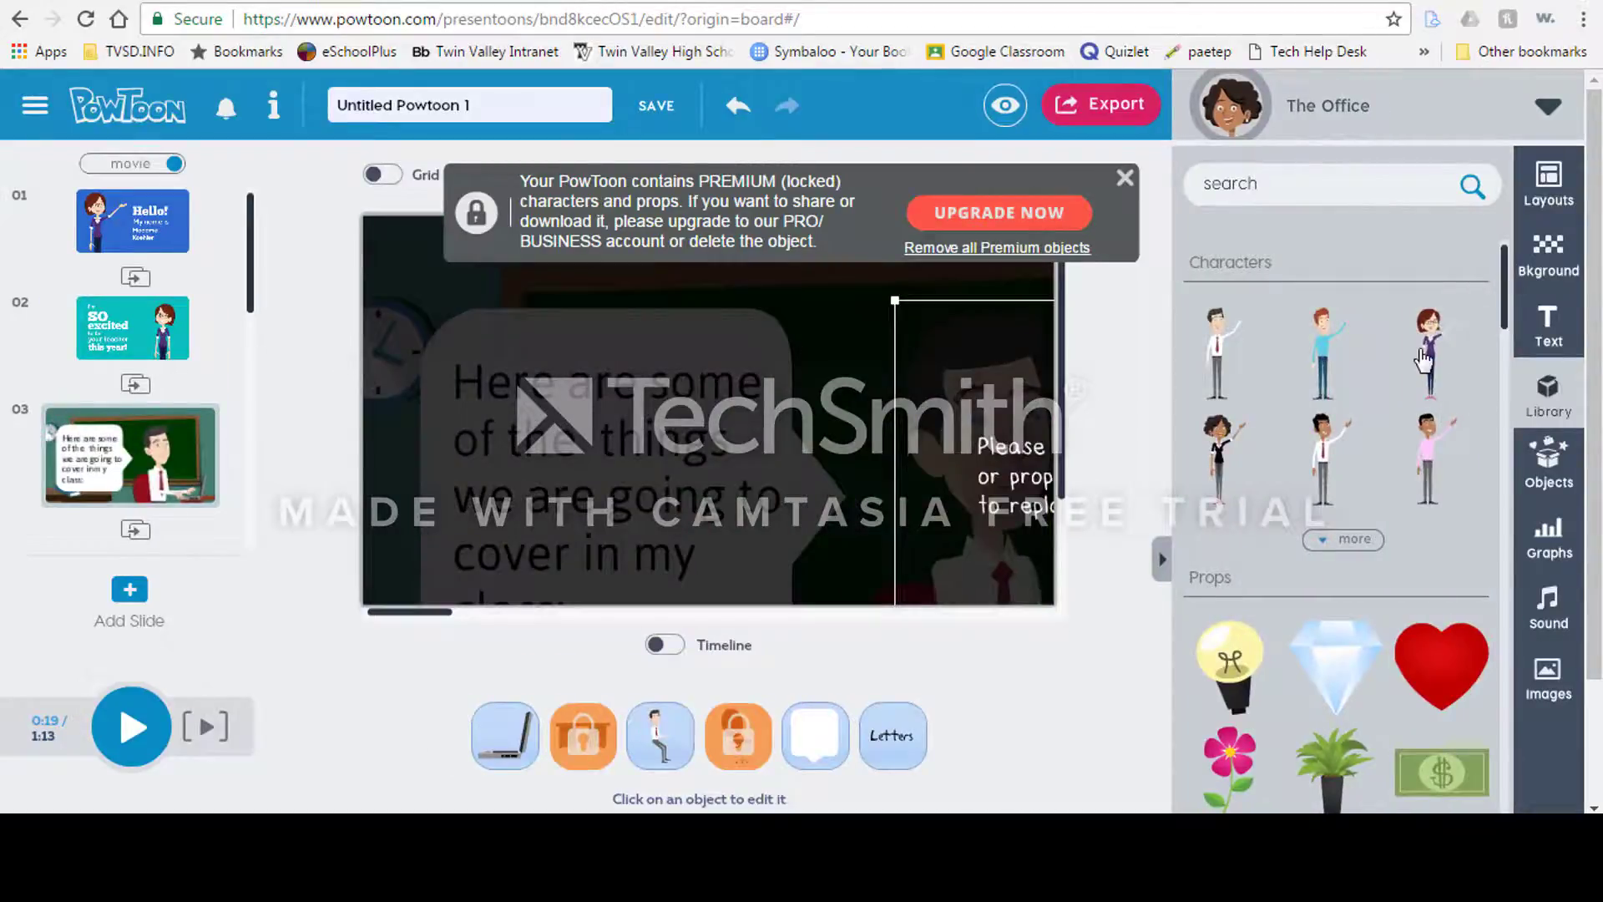
left_click(1423, 359)
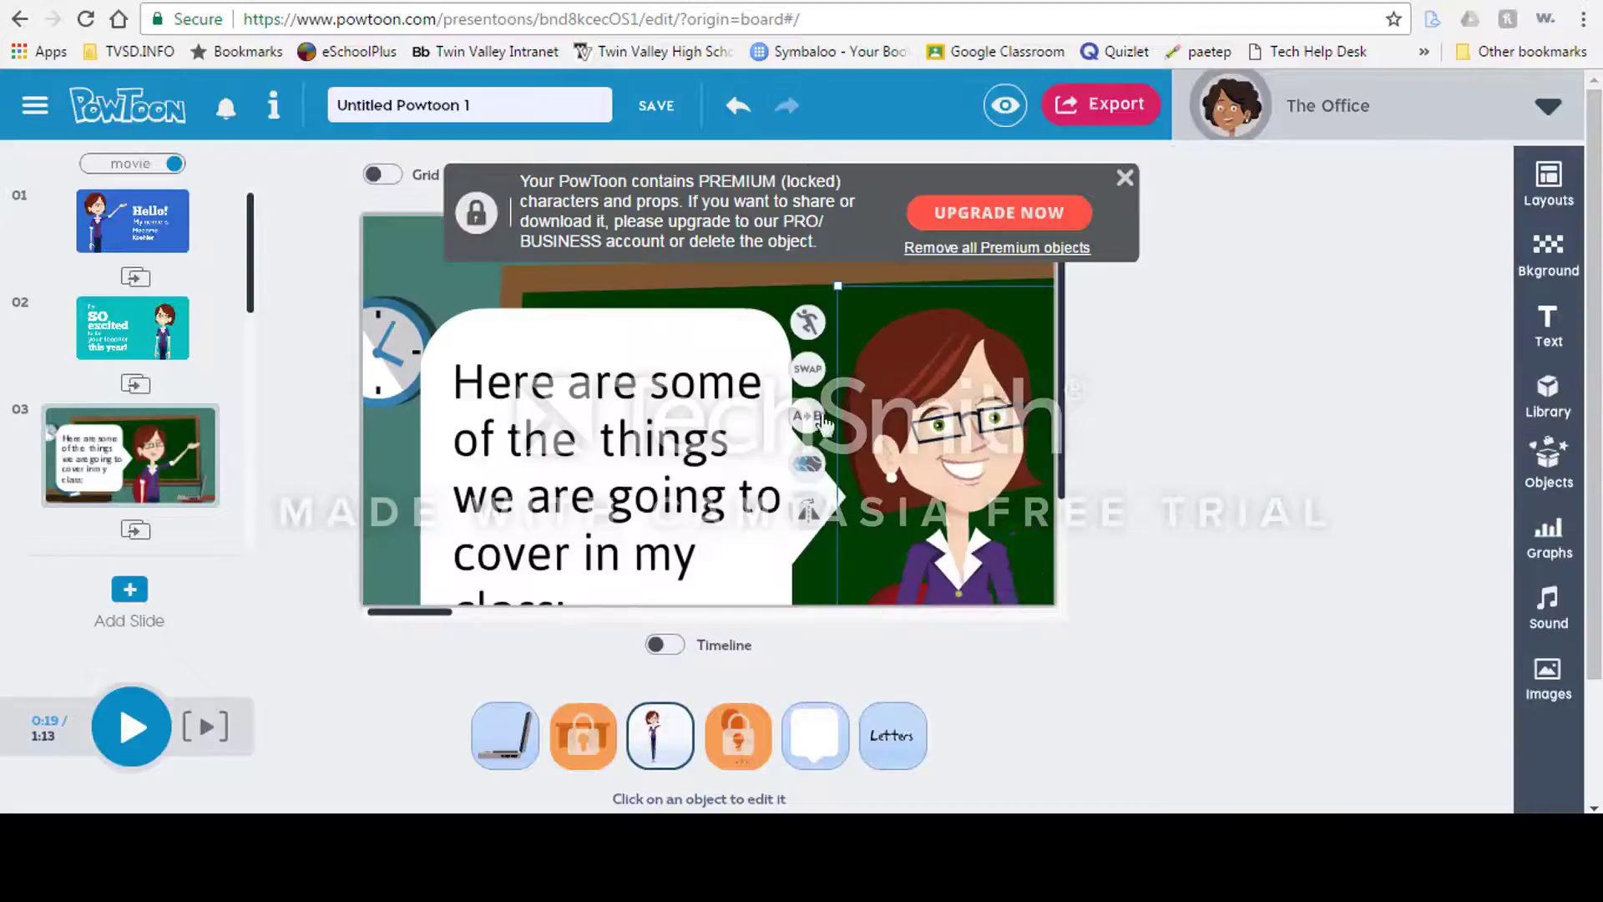
left_click(808, 324)
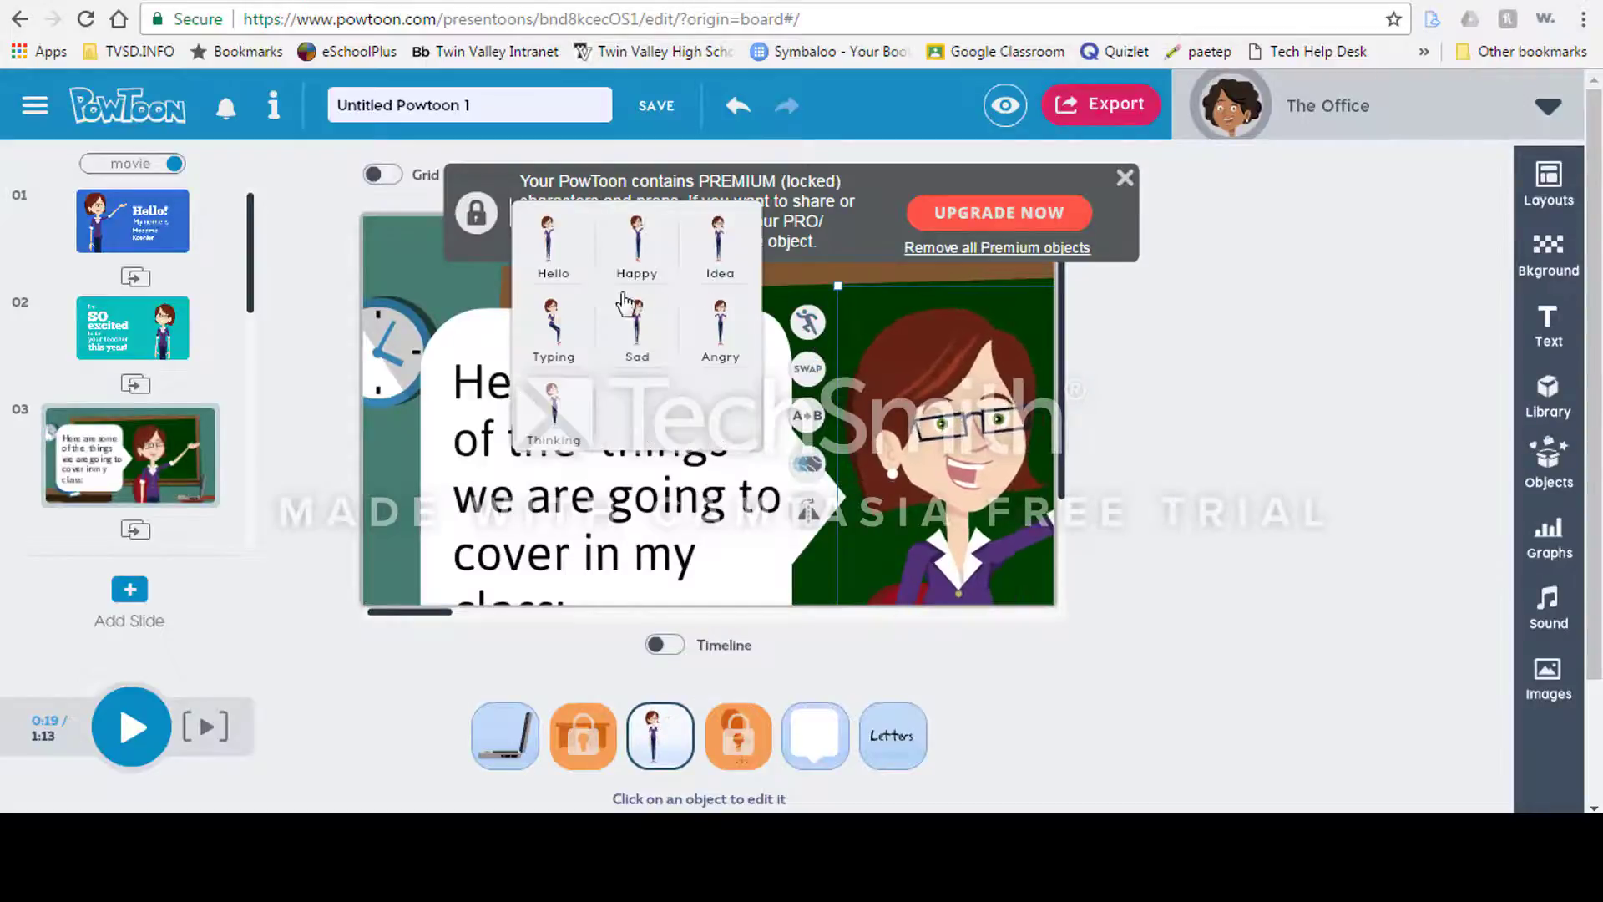
left_click(553, 329)
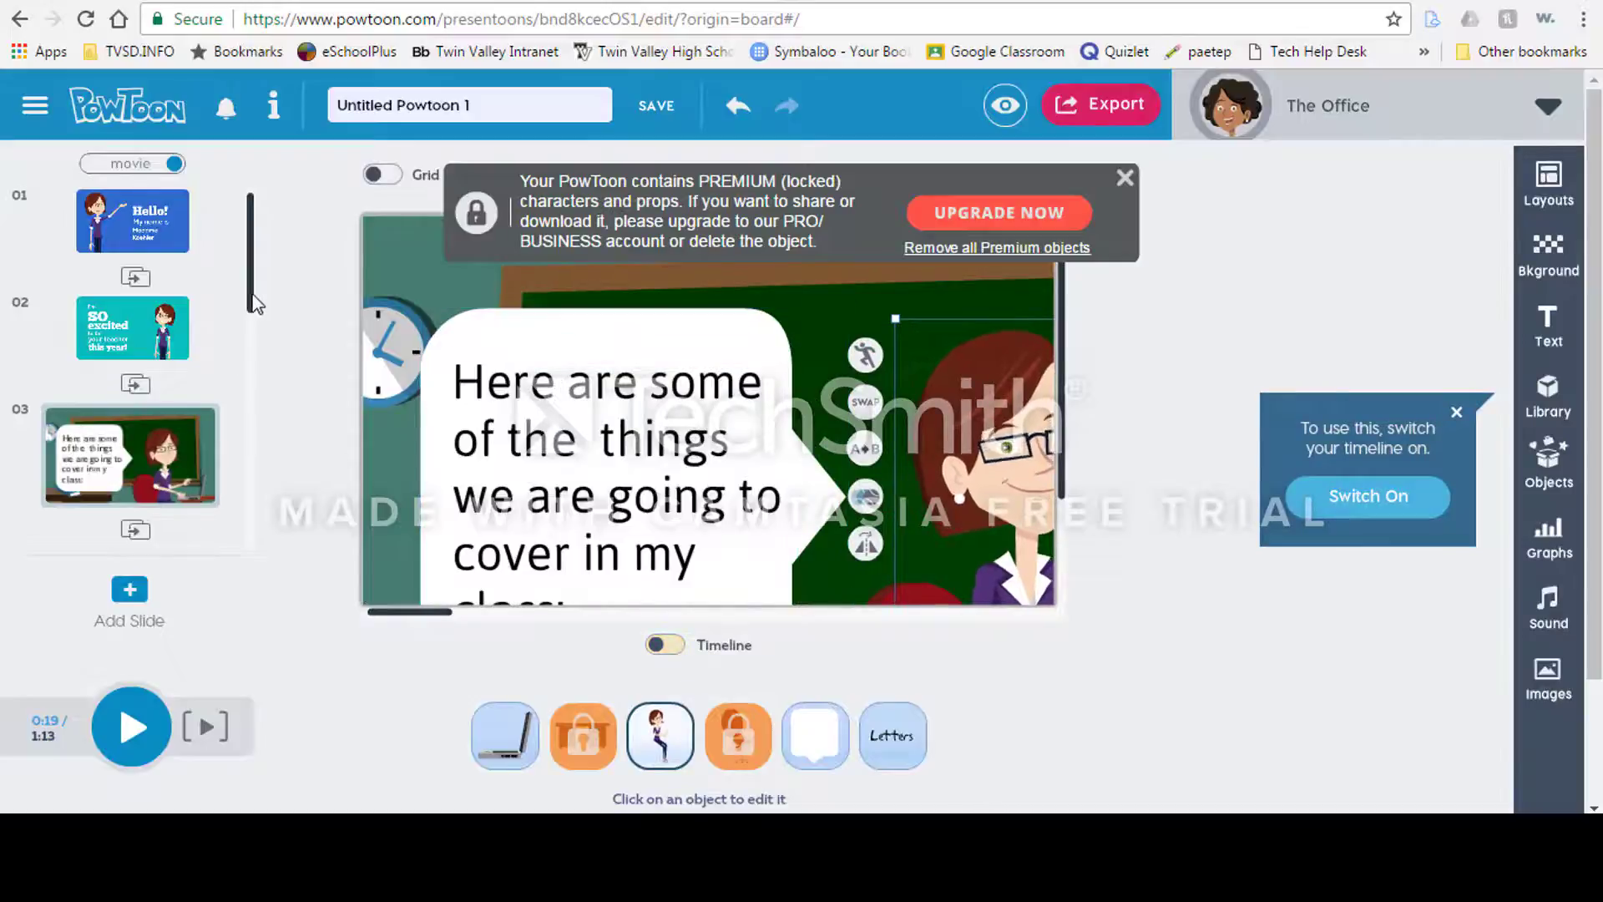
Step: Add a Swipe transition between slides 2 and 3
left_click_drag(255, 303, 254, 338)
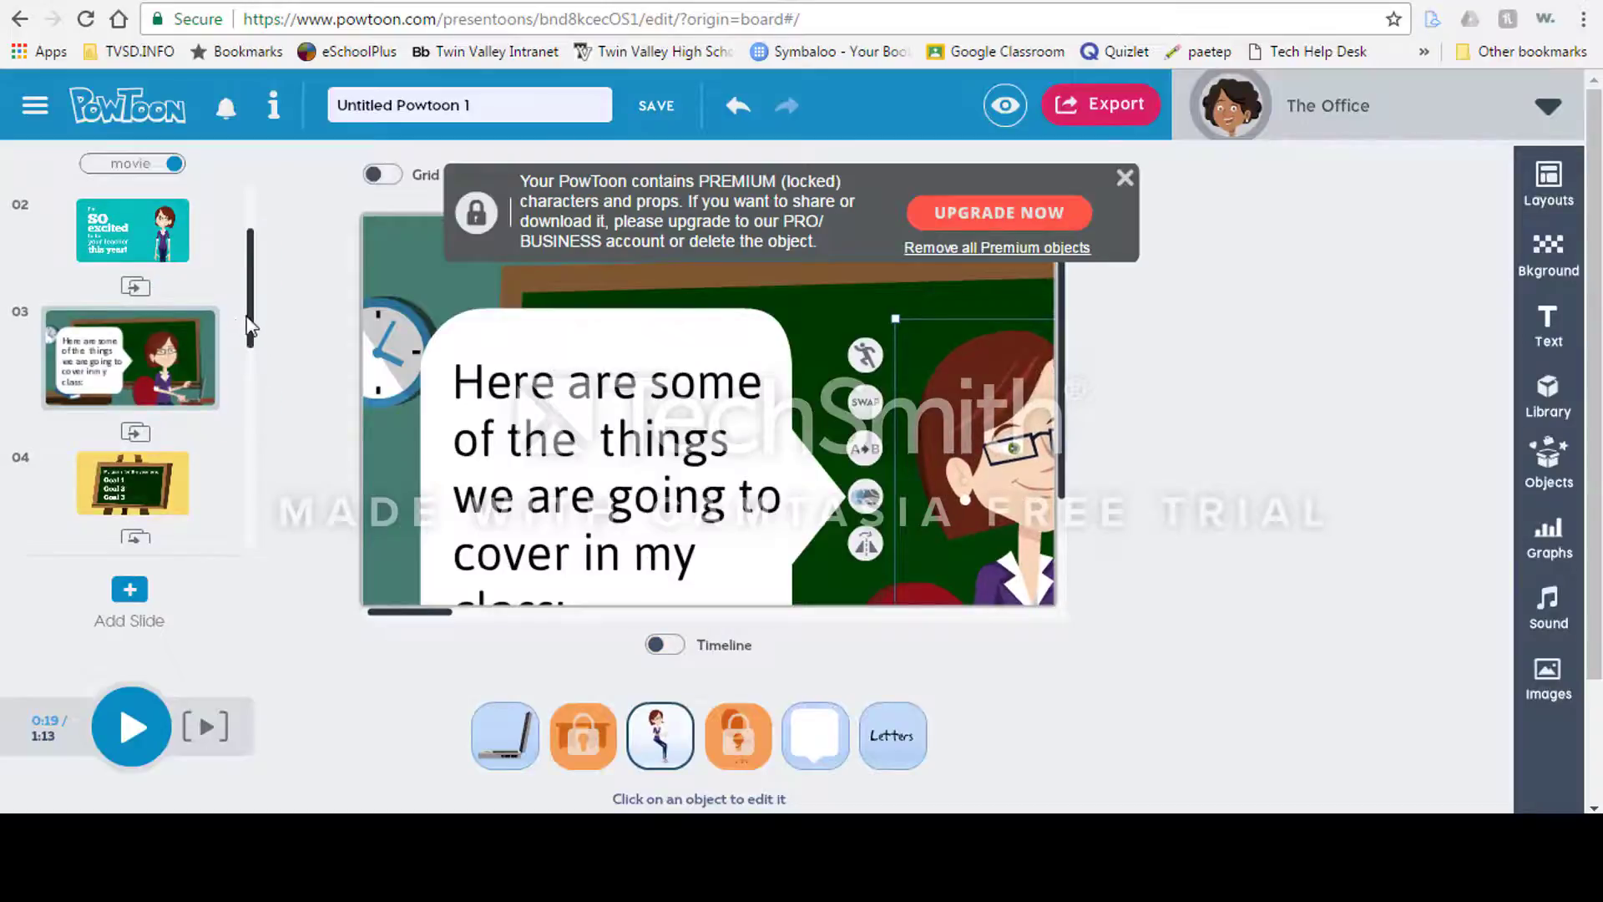
left_click_drag(253, 329, 255, 338)
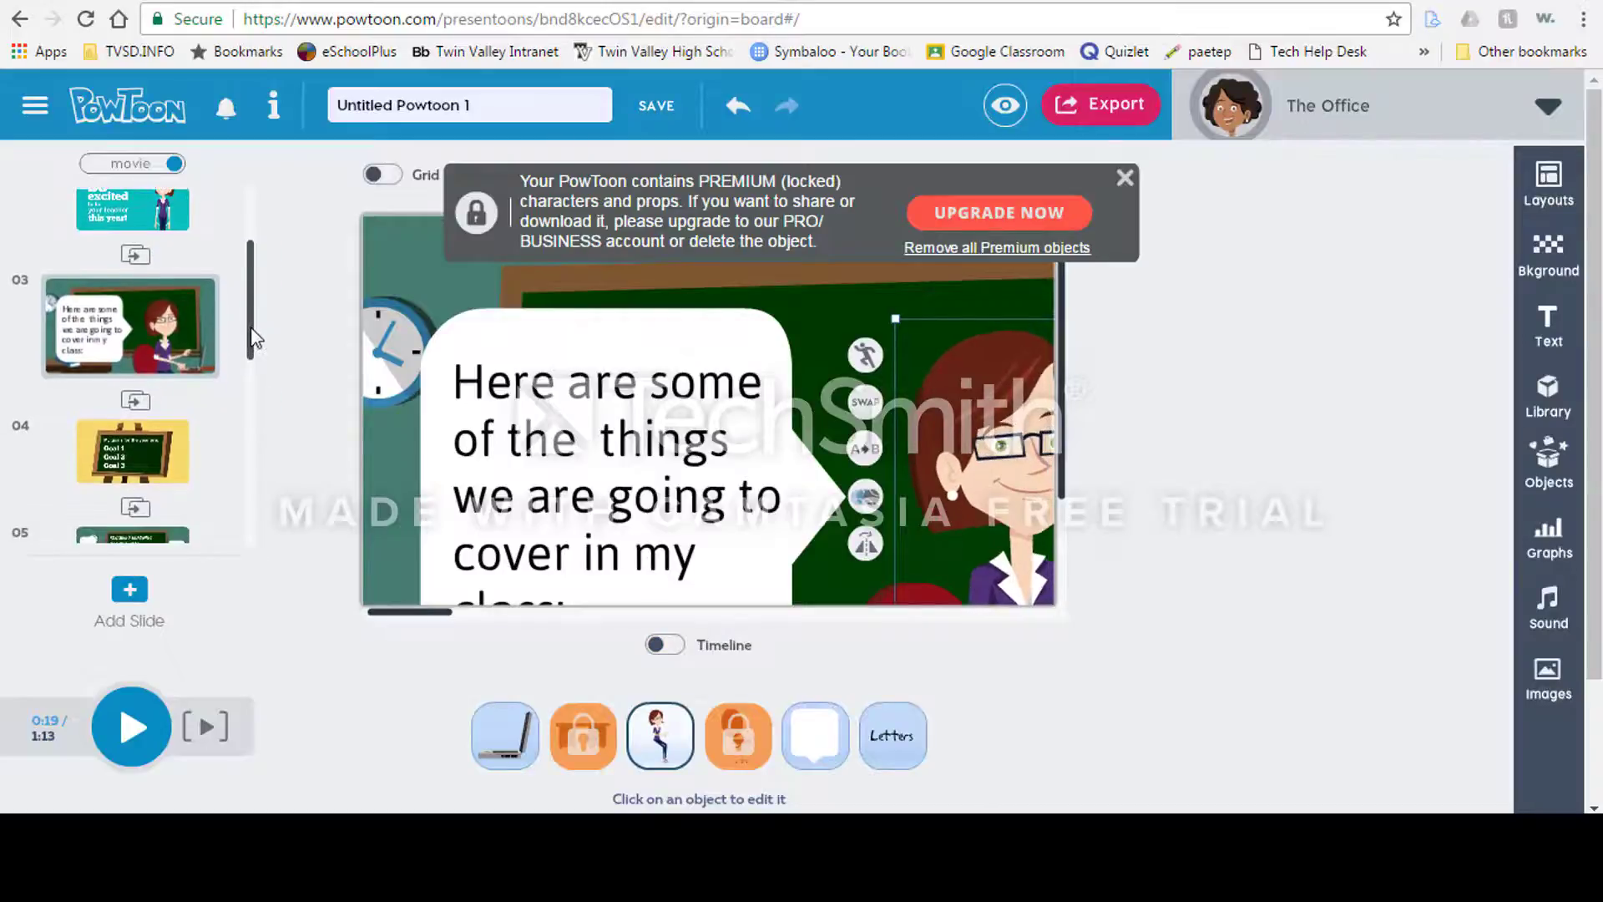
left_click(138, 260)
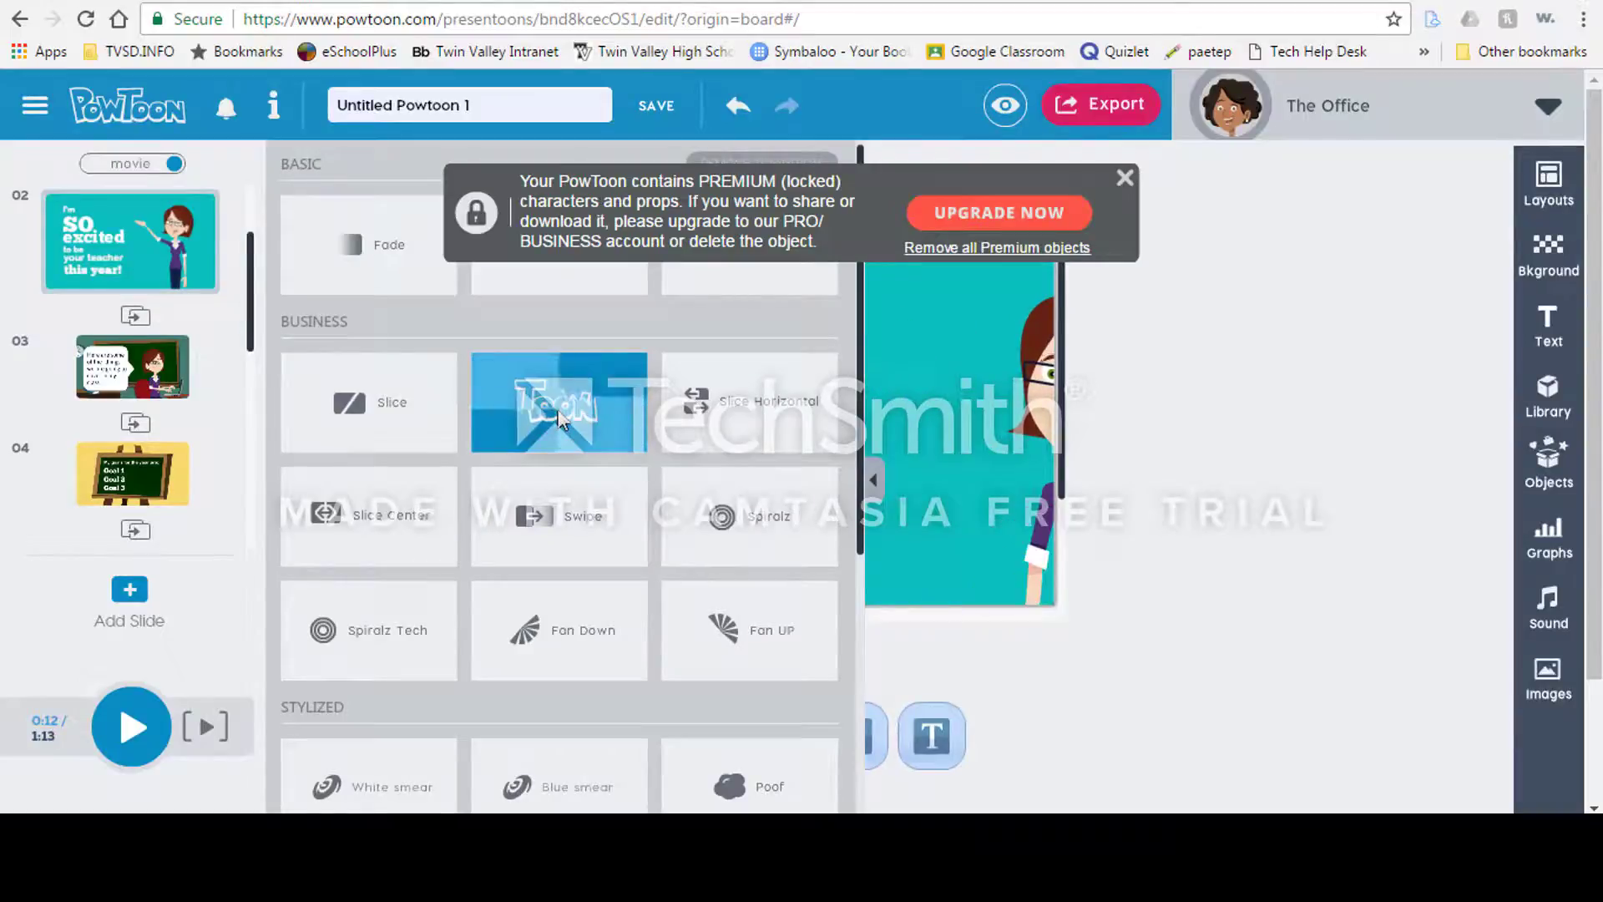
left_click(561, 543)
scroll(247, 334, "down", 3)
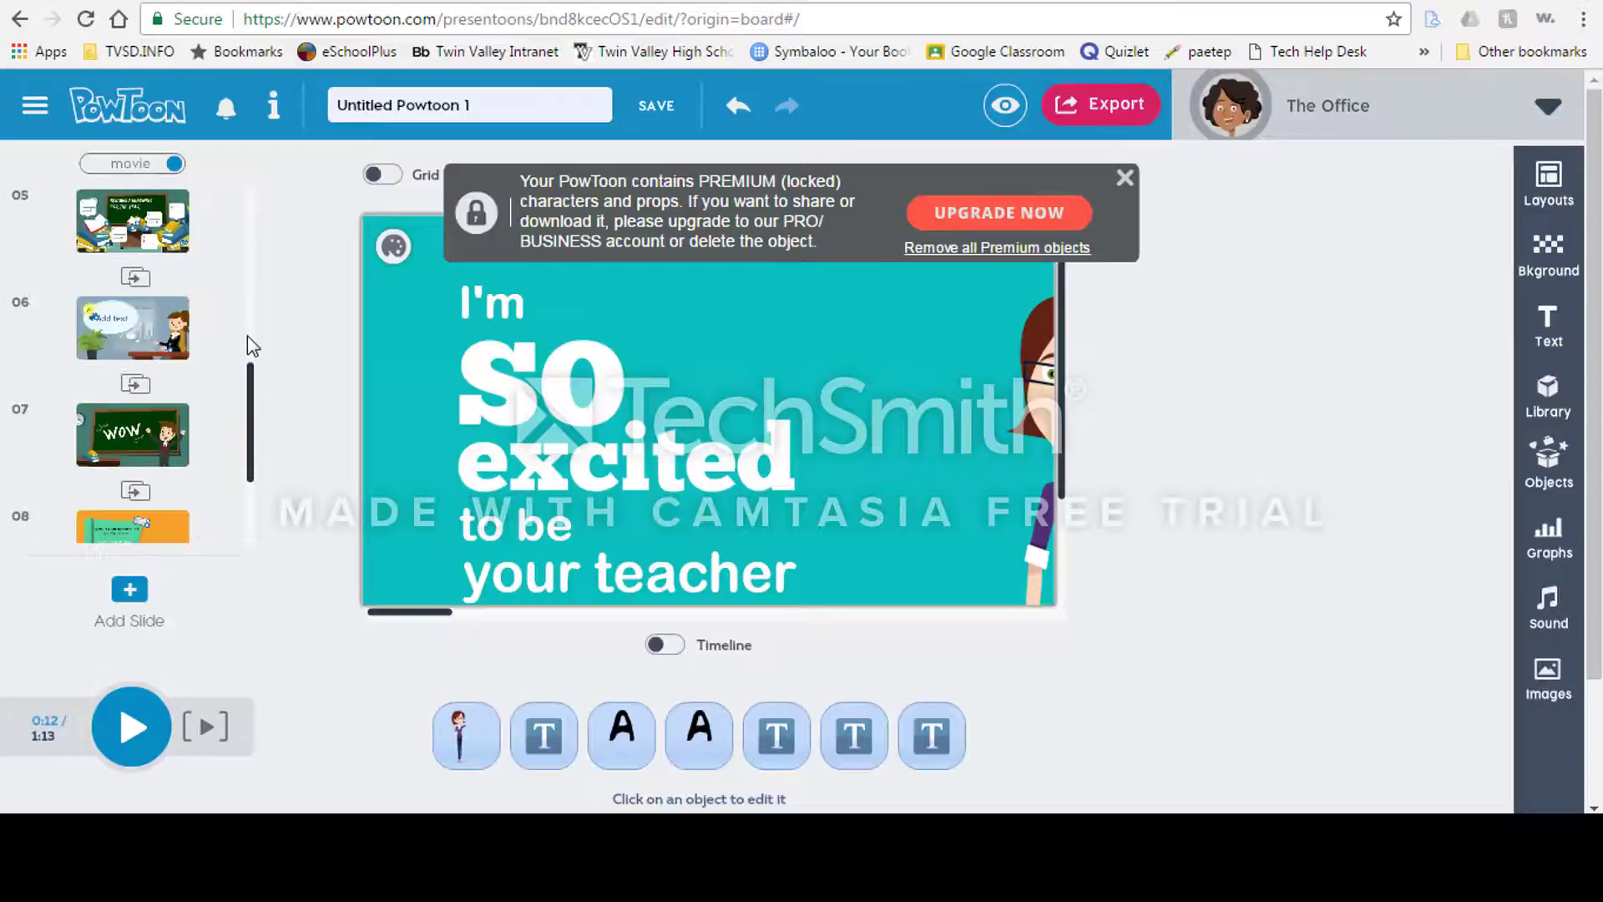
left_click(146, 282)
left_click(146, 282)
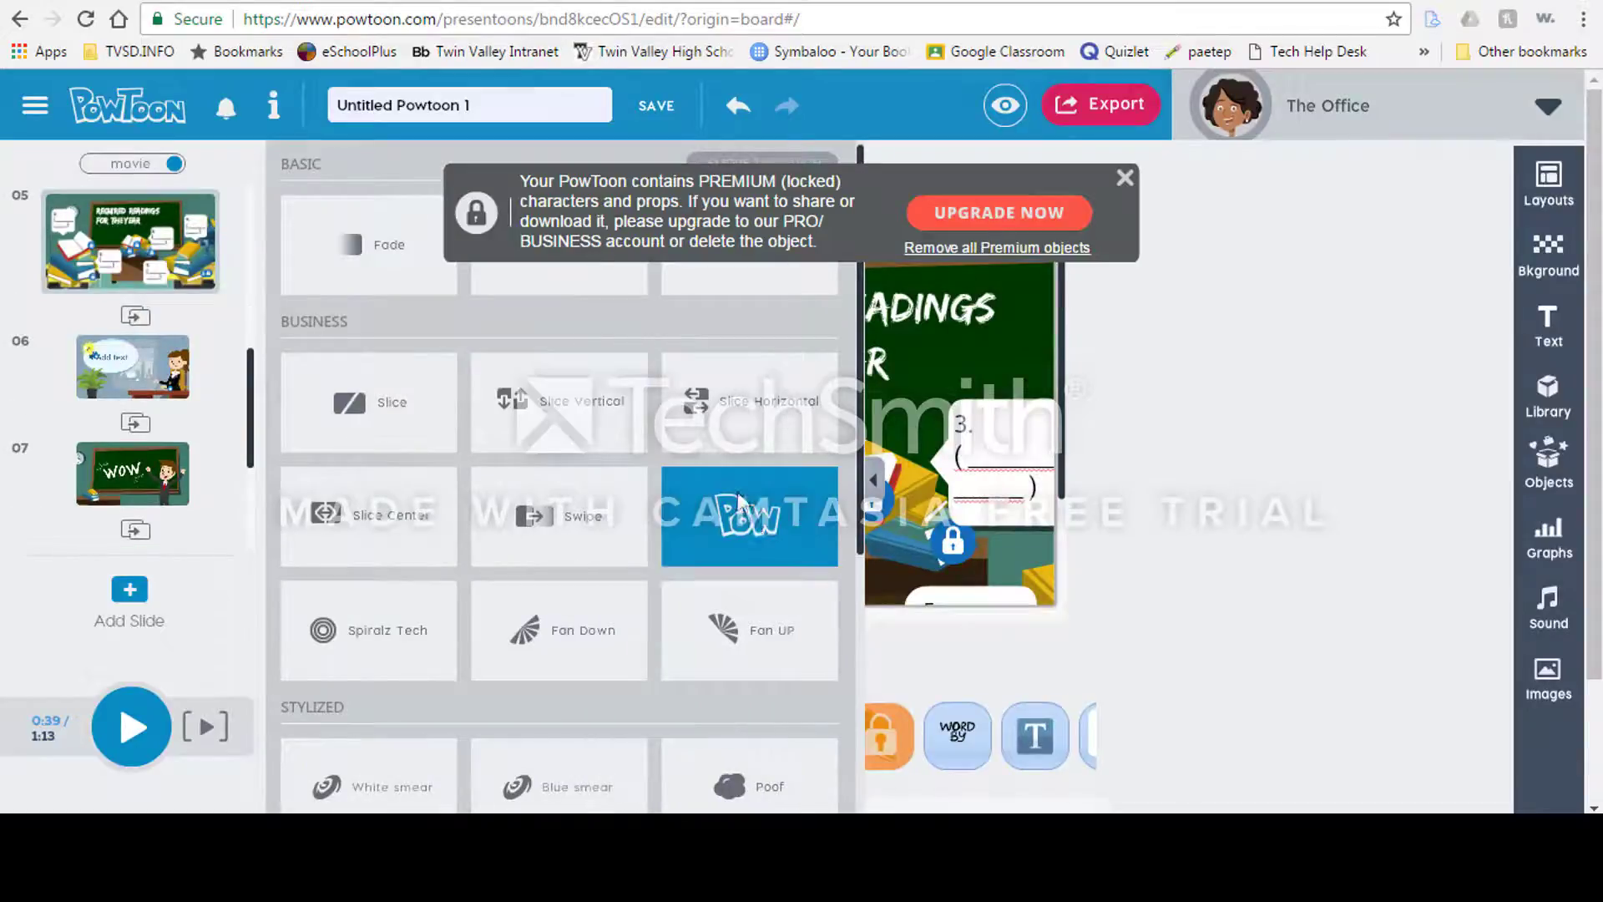
left_click(137, 427)
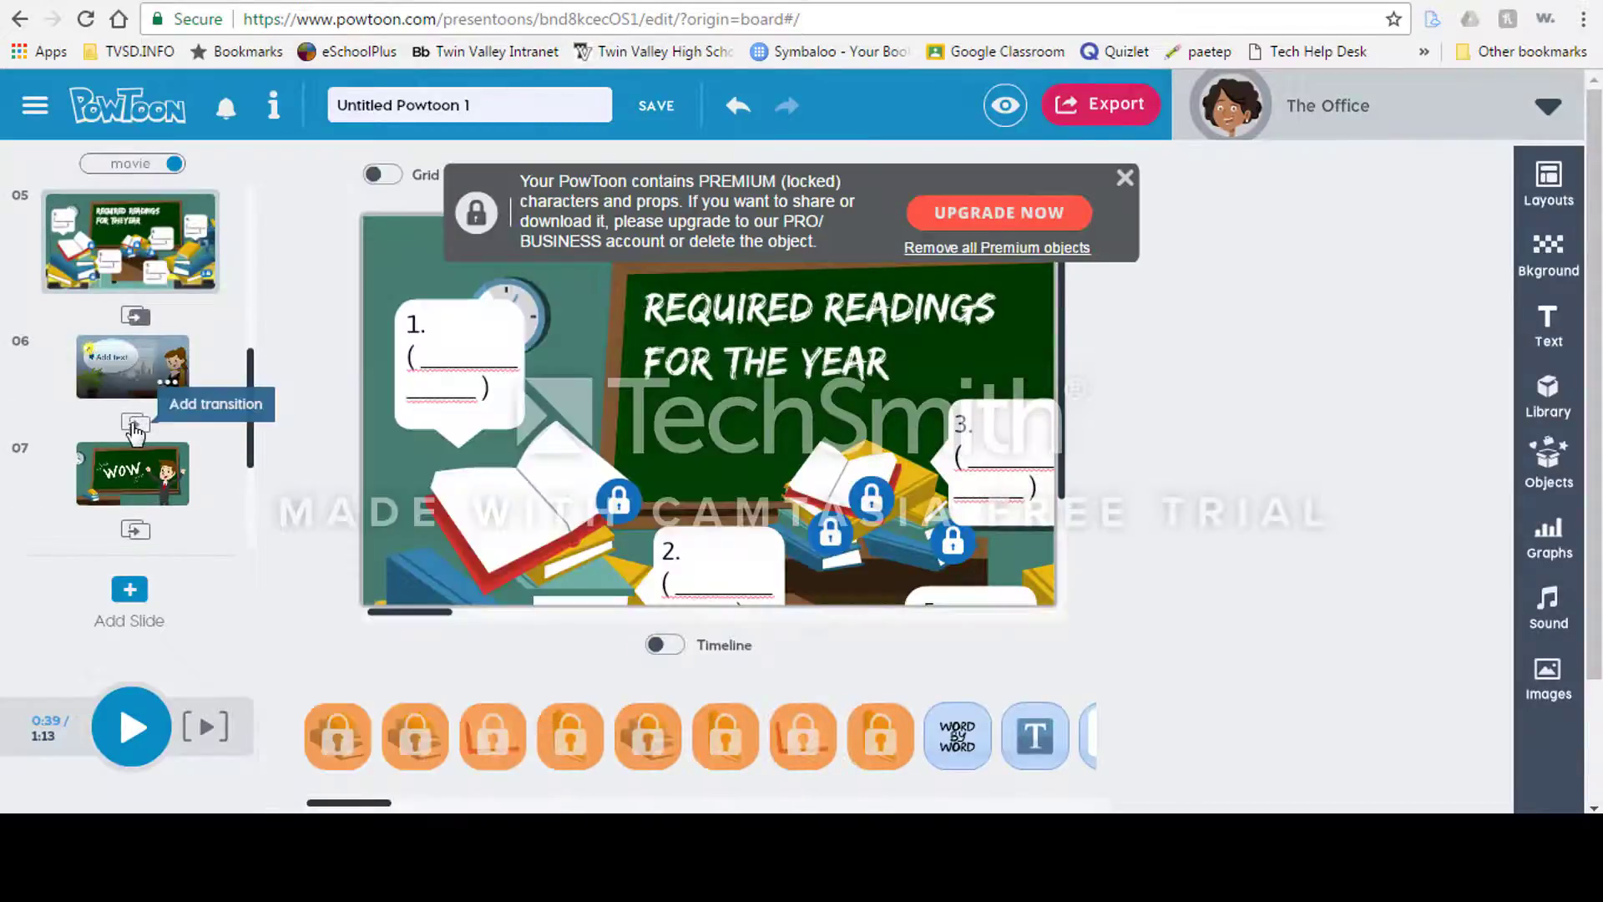
left_click(135, 424)
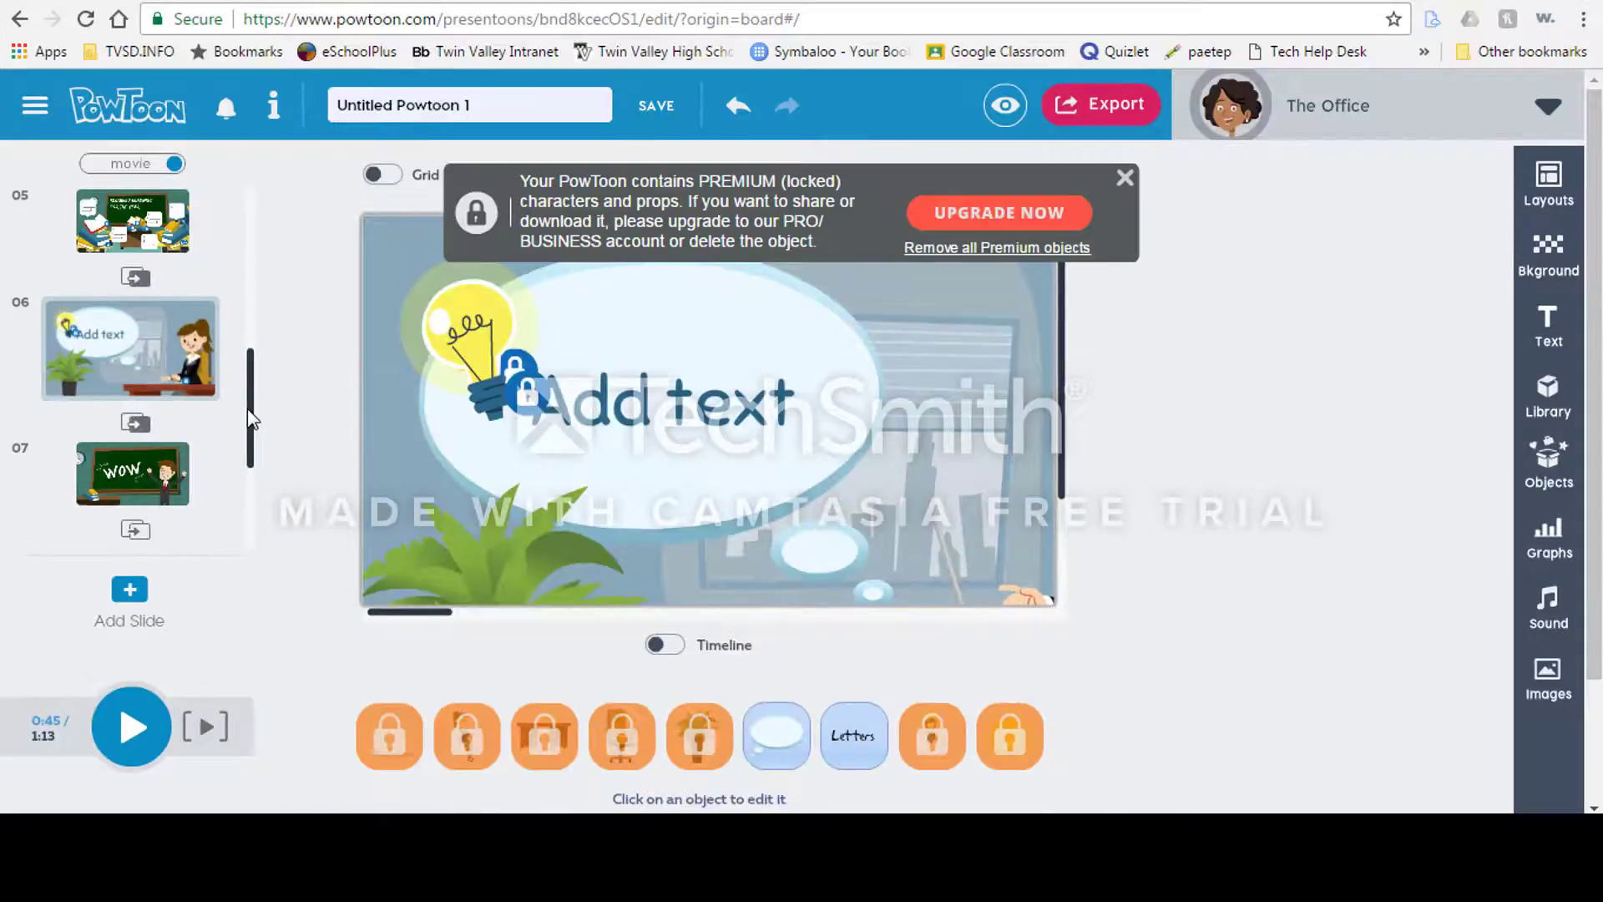
Step: Open slide 4 and select its Goal 1 text to inspect the goals list
scroll(248, 408, "down", 3)
left_click_drag(251, 437, 255, 263)
left_click_drag(147, 290, 251, 356)
left_click(120, 394)
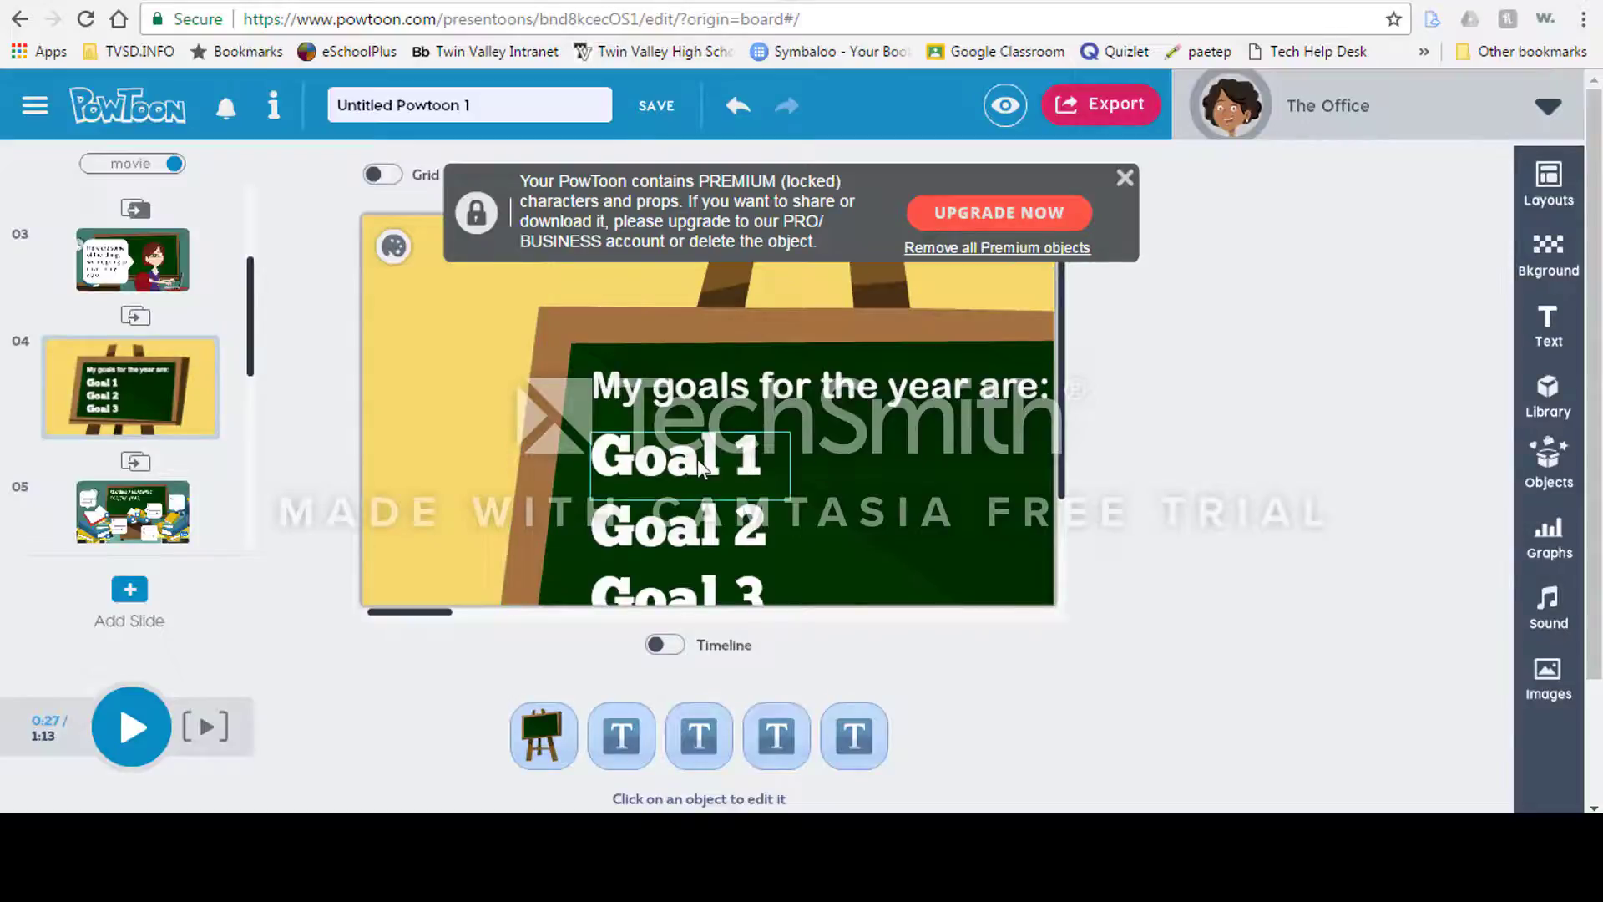
left_click(654, 454)
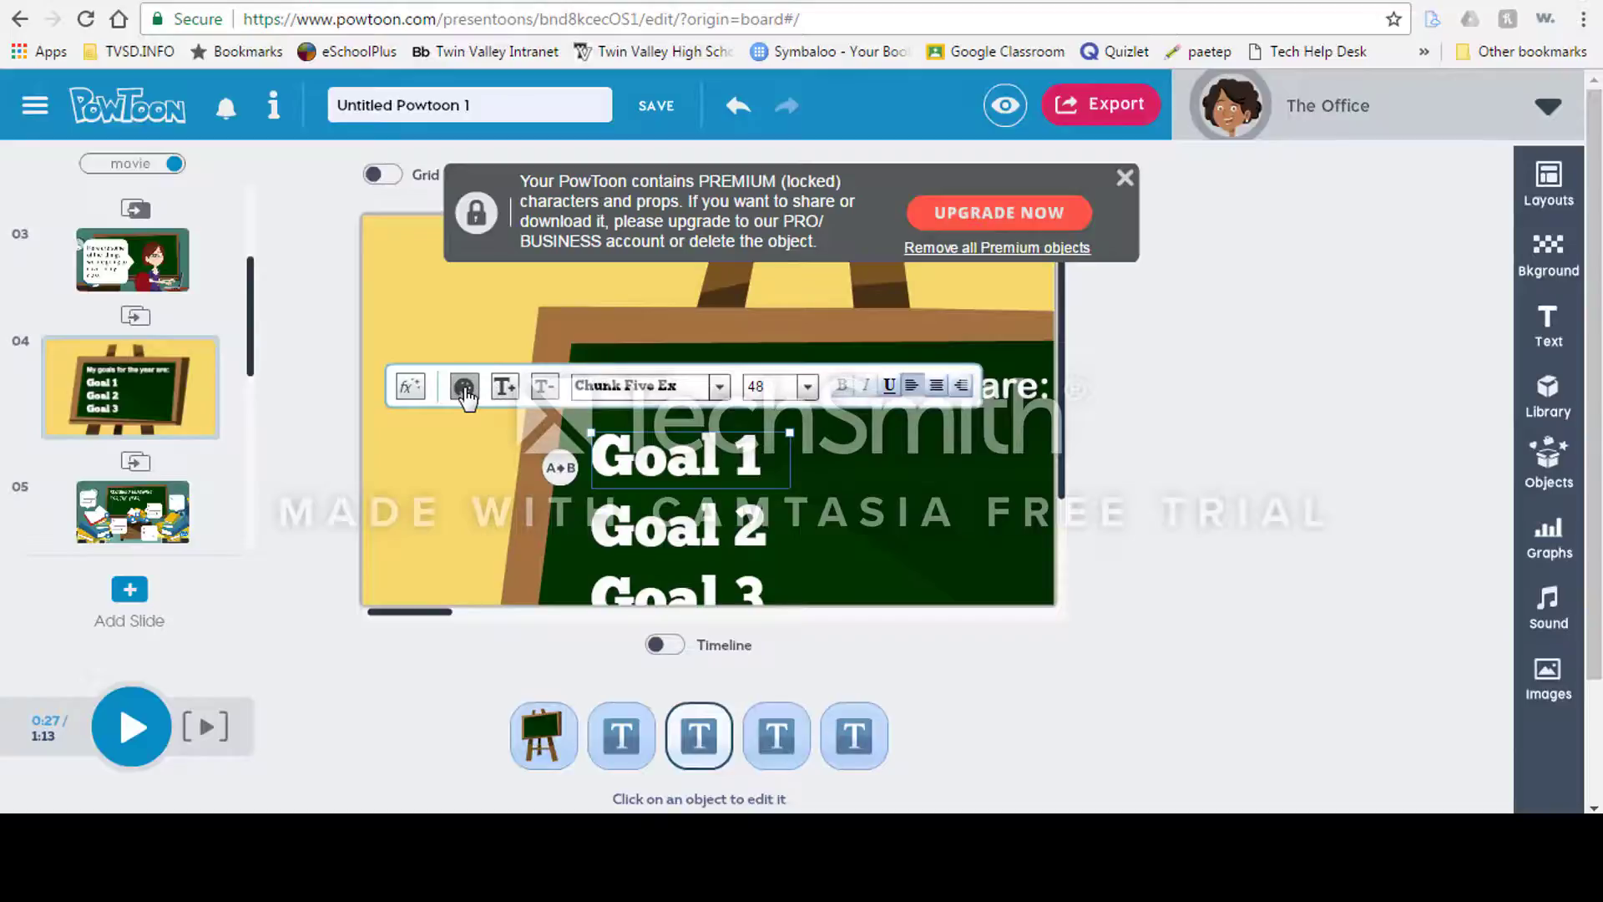
left_click(837, 476)
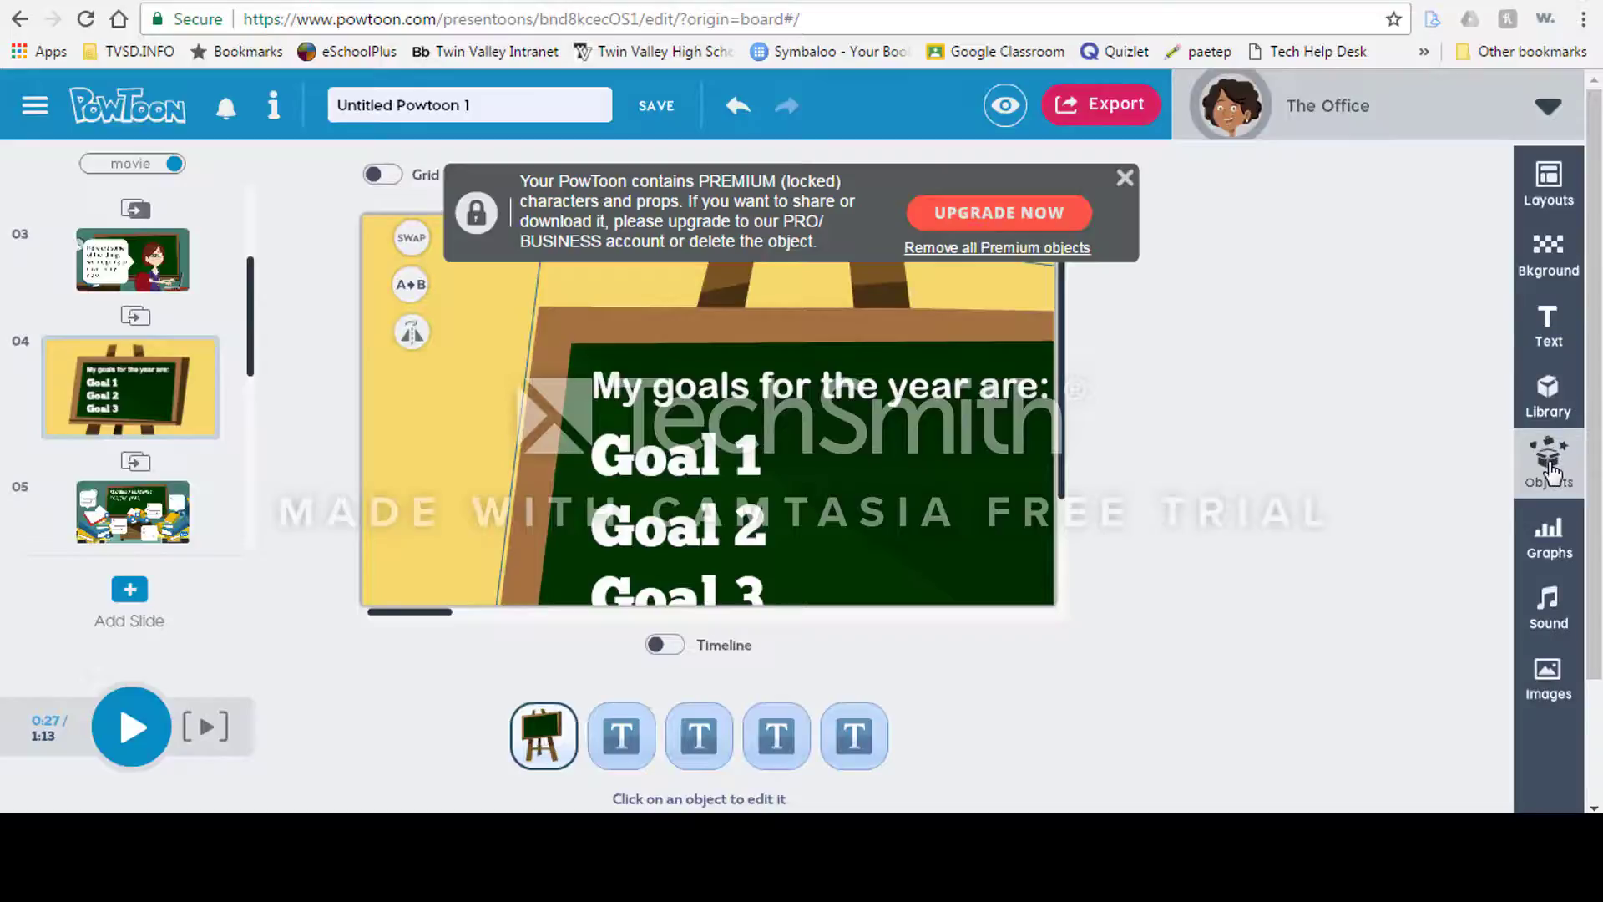
Step: Delete the WOW text from the slide 7 chalkboard
left_click_drag(247, 368, 250, 485)
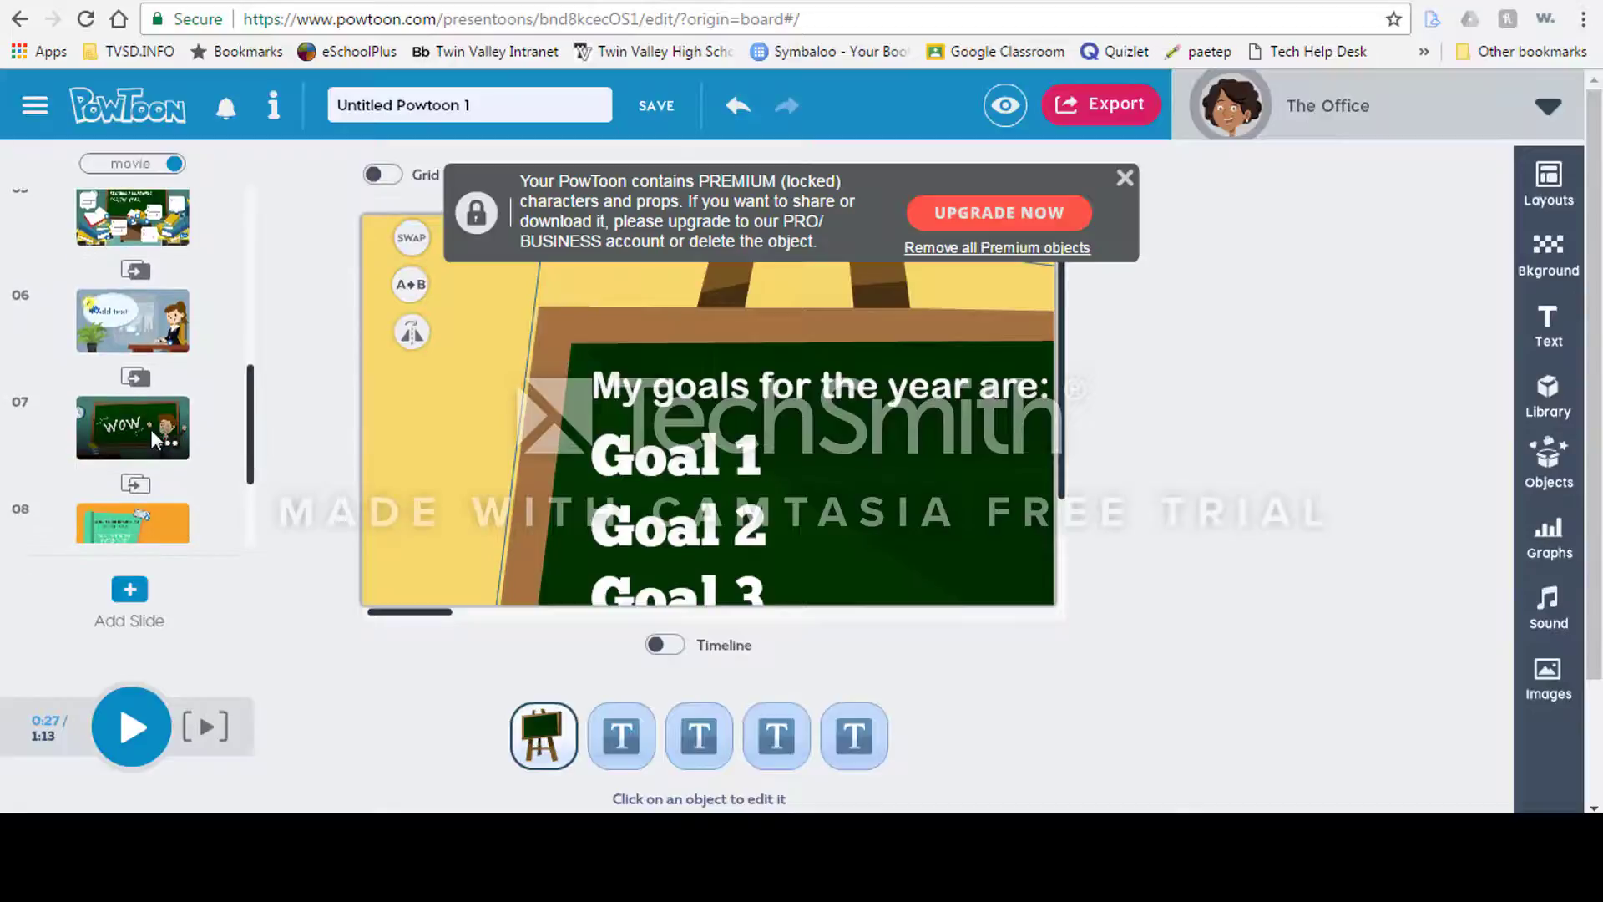
left_click(151, 429)
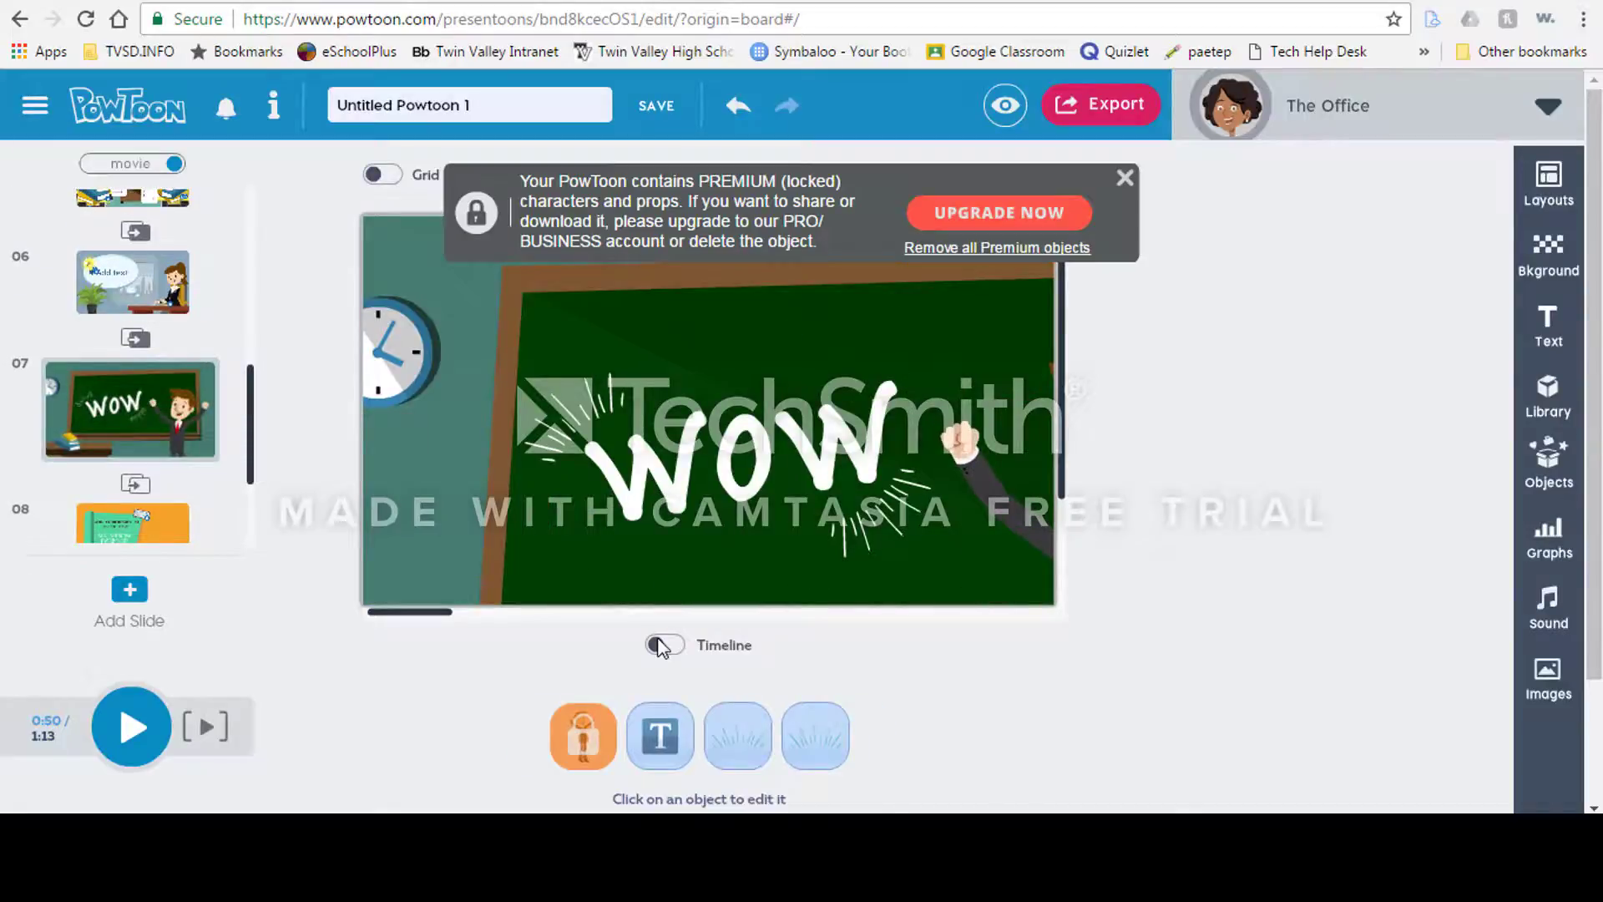
left_click(1123, 178)
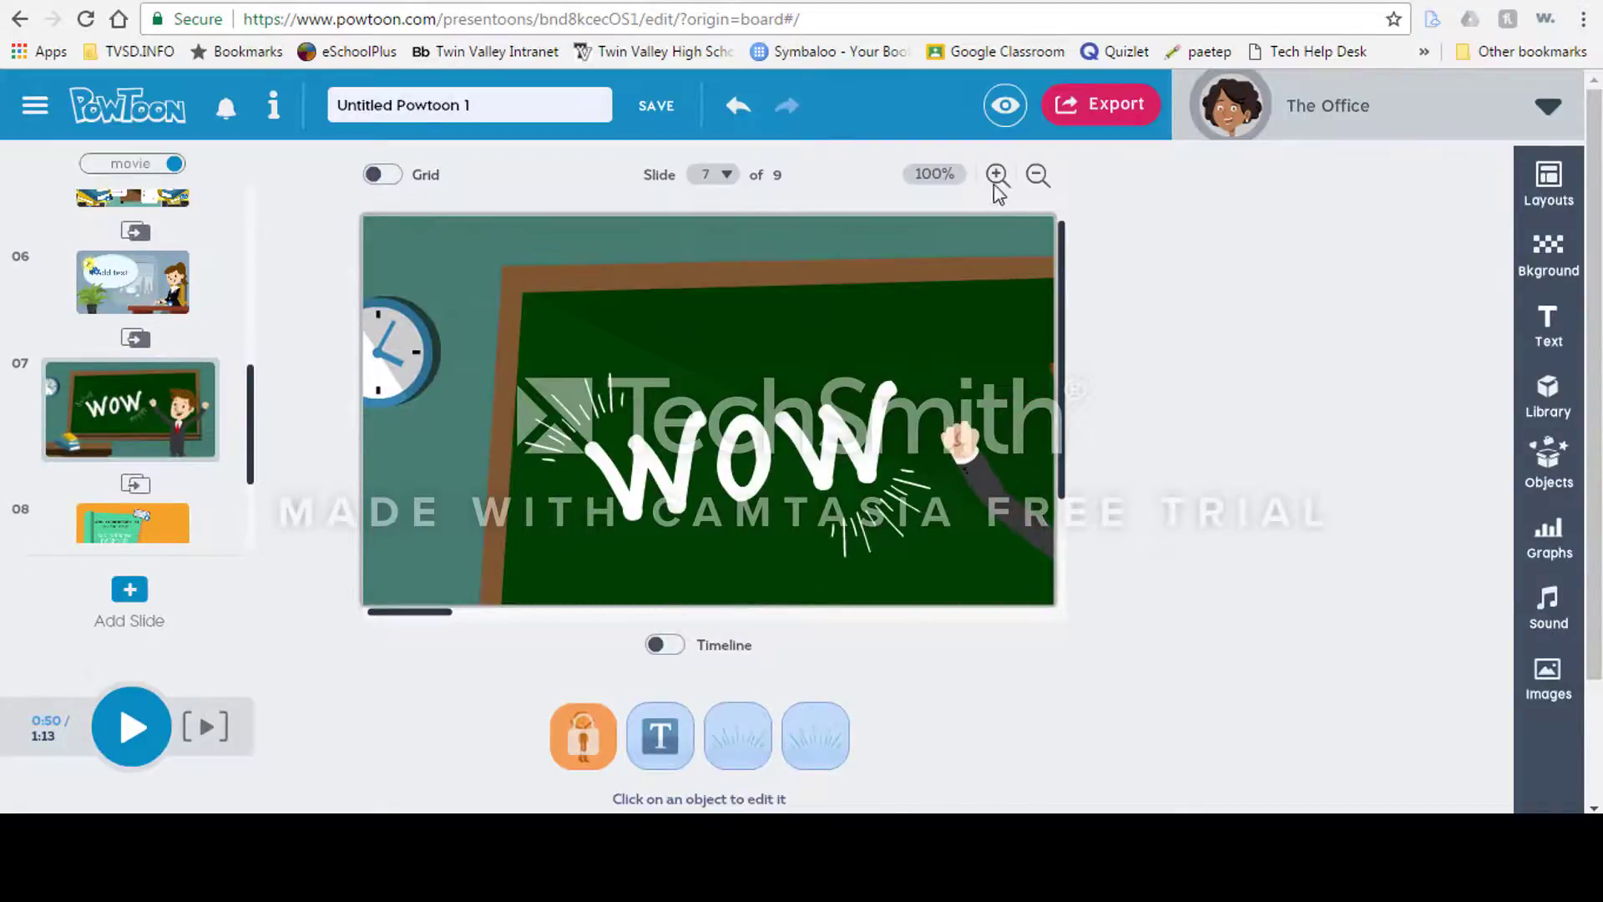
left_click(1036, 175)
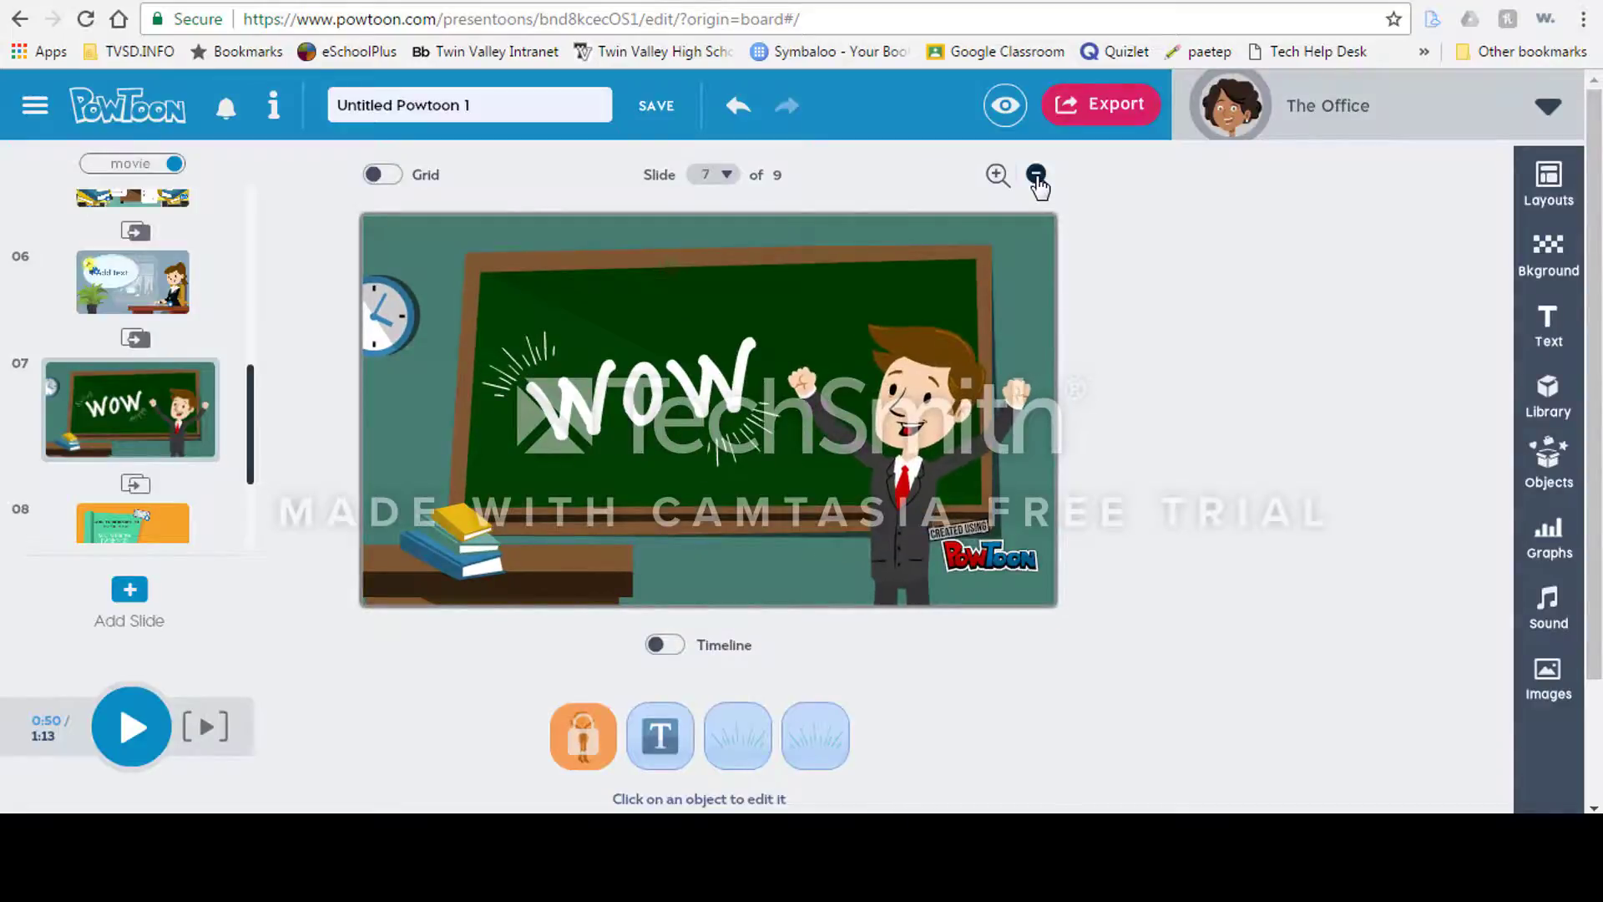
left_click(657, 406)
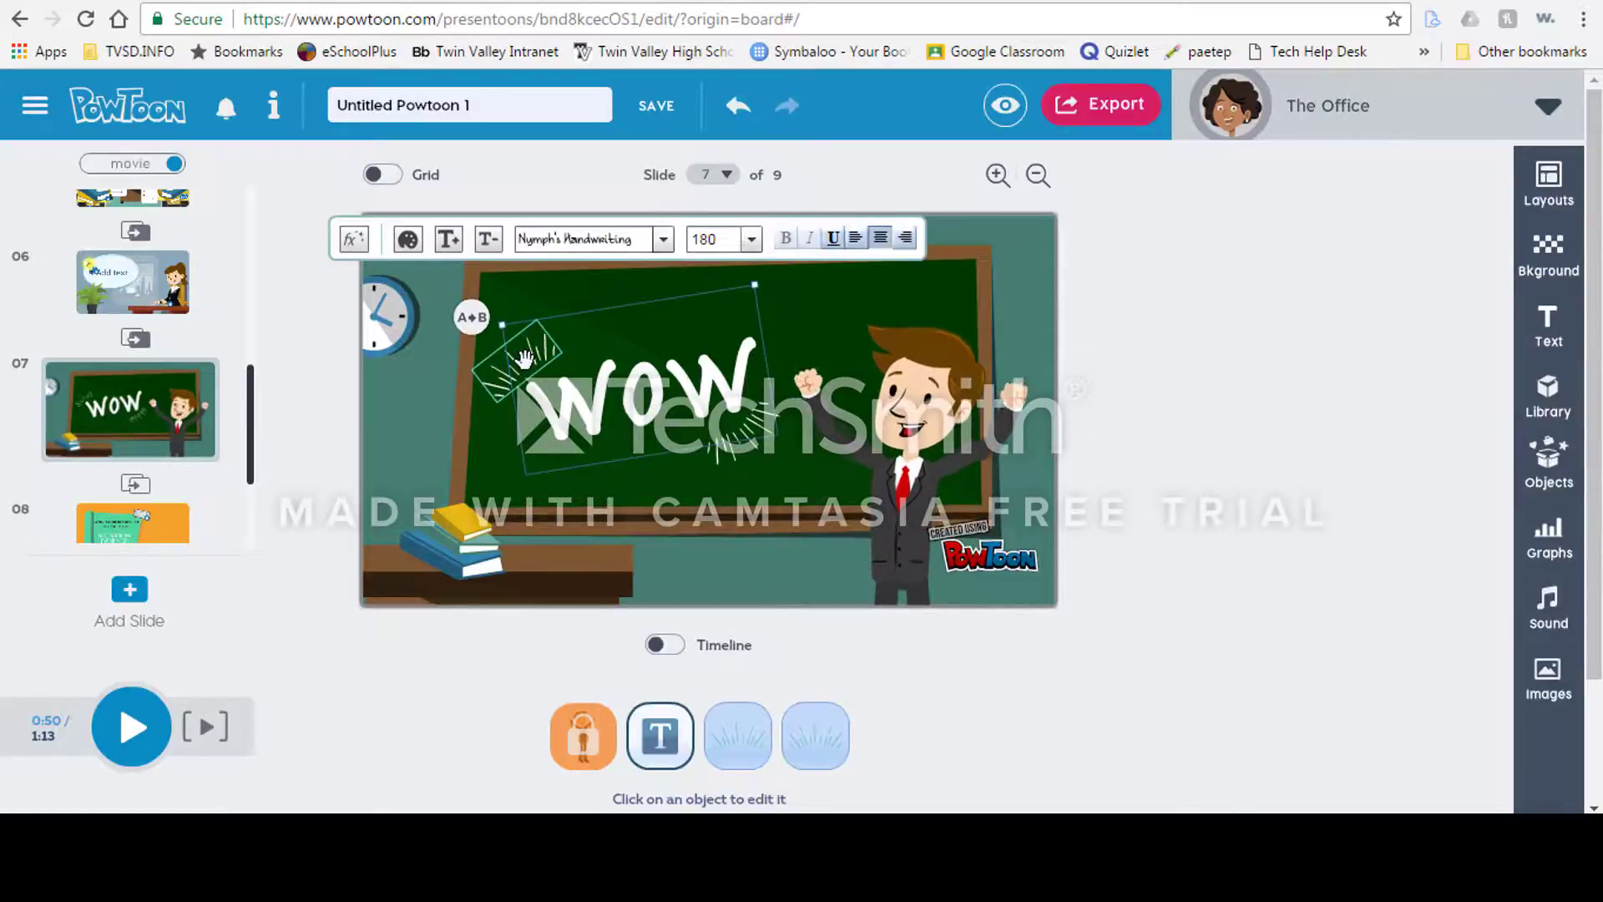
key("Delete")
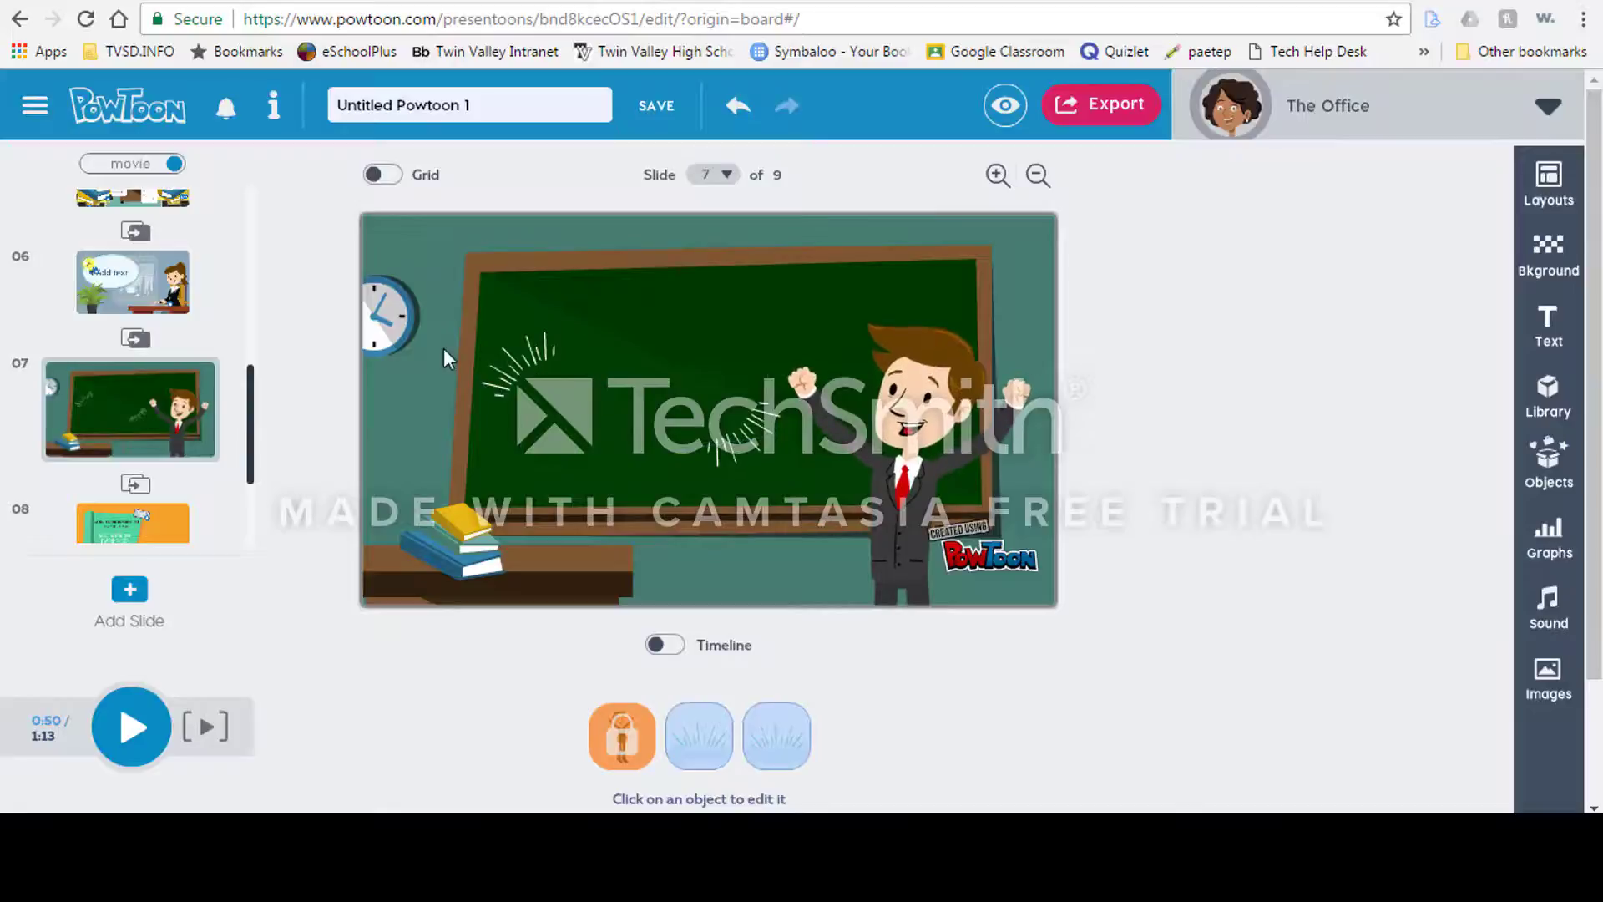
Step: Switch the timeline on and open the objects library
left_click(1534, 491)
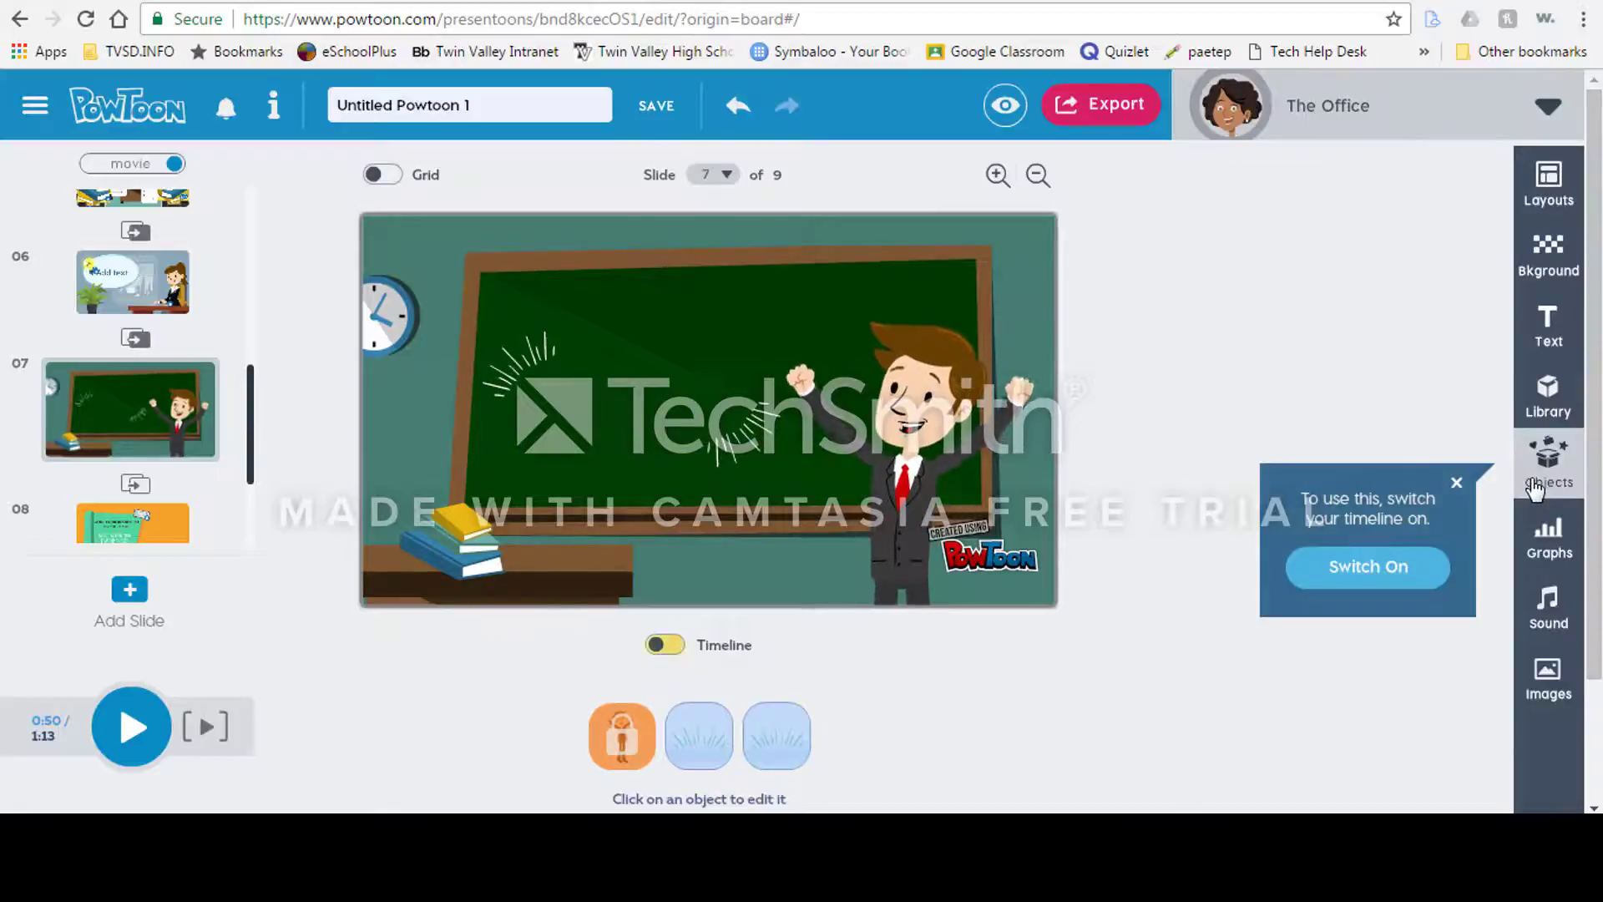
left_click(1379, 575)
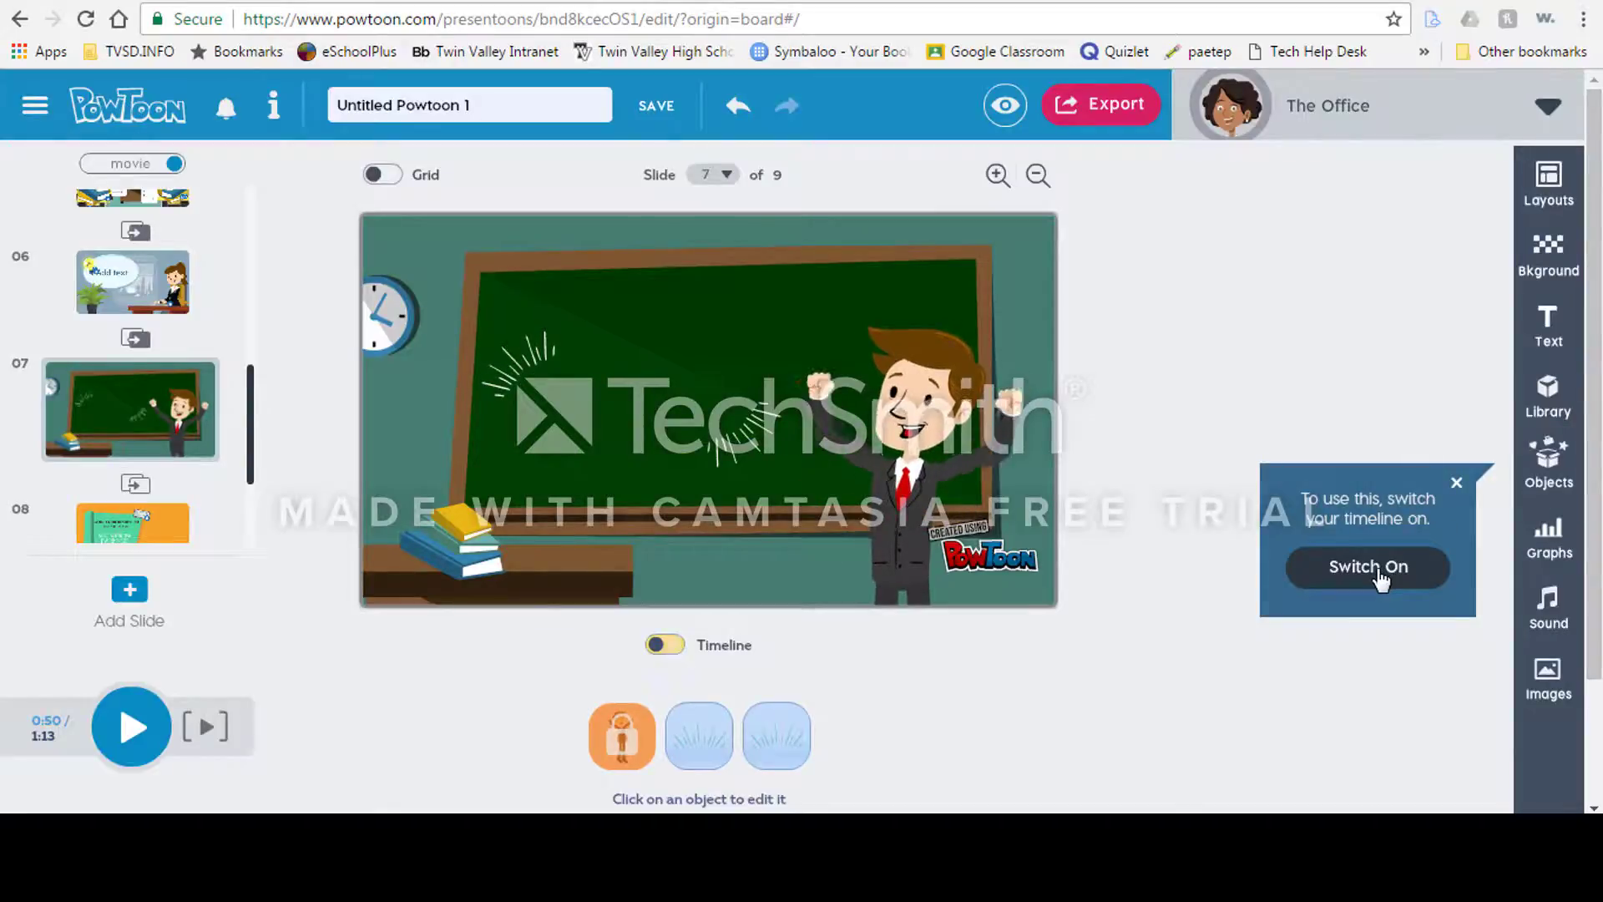
left_click(1549, 472)
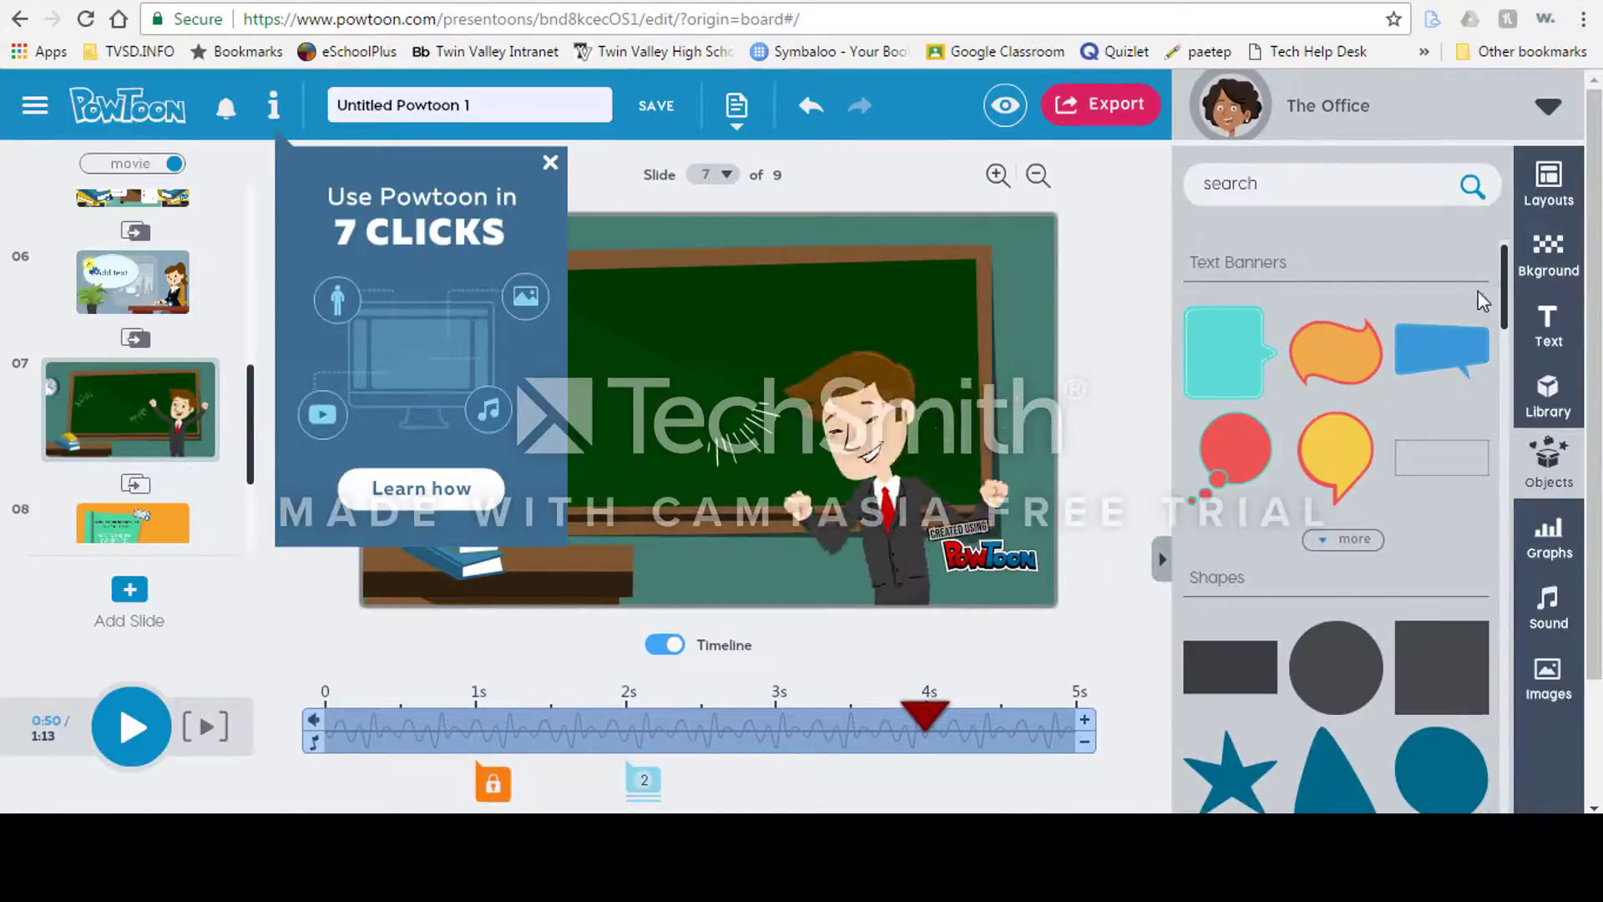
left_click_drag(1506, 288, 1499, 726)
scroll(1495, 720, "down", 2)
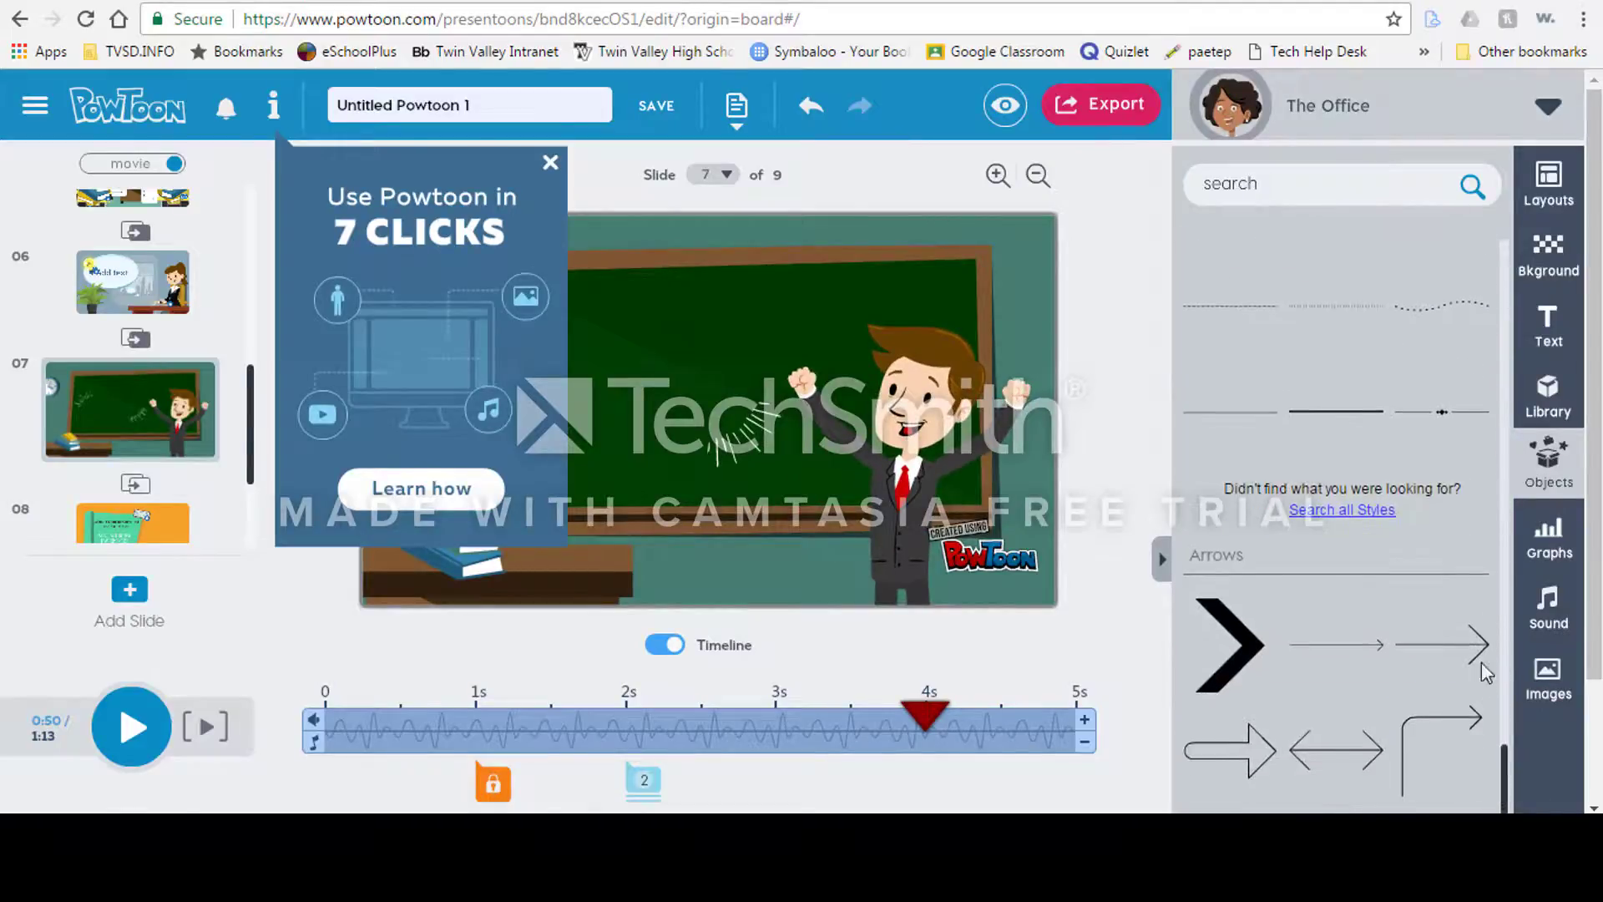
Step: Search the objects for gift and add the yellow gift box with red ribbon to slide 7
left_click(1292, 194)
type("gift")
key("Return")
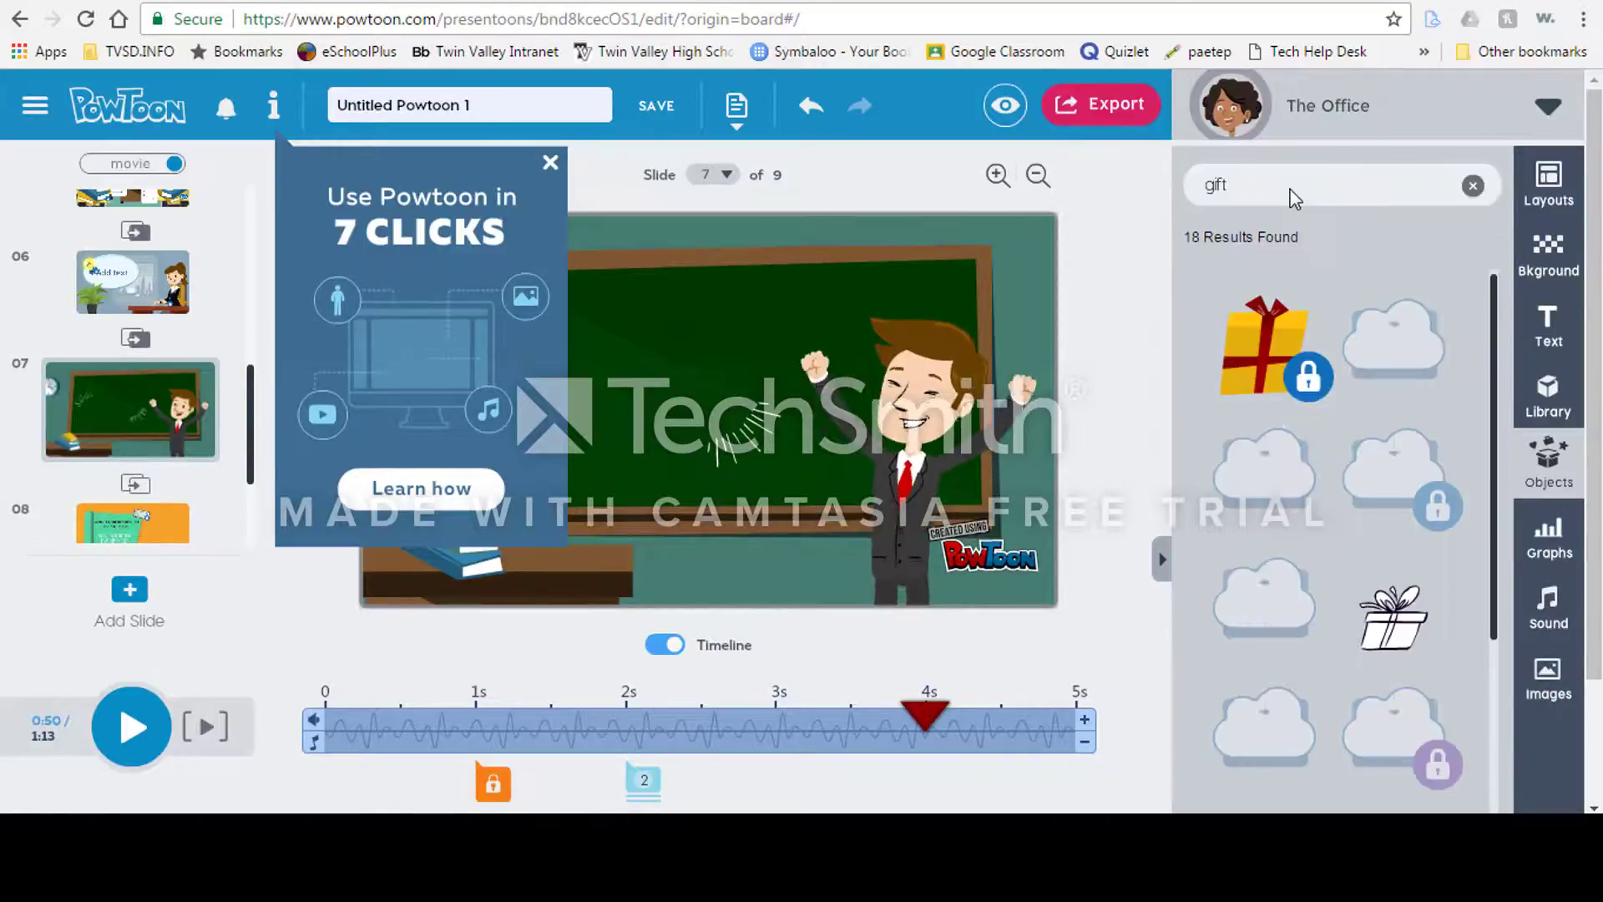
left_click(1276, 352)
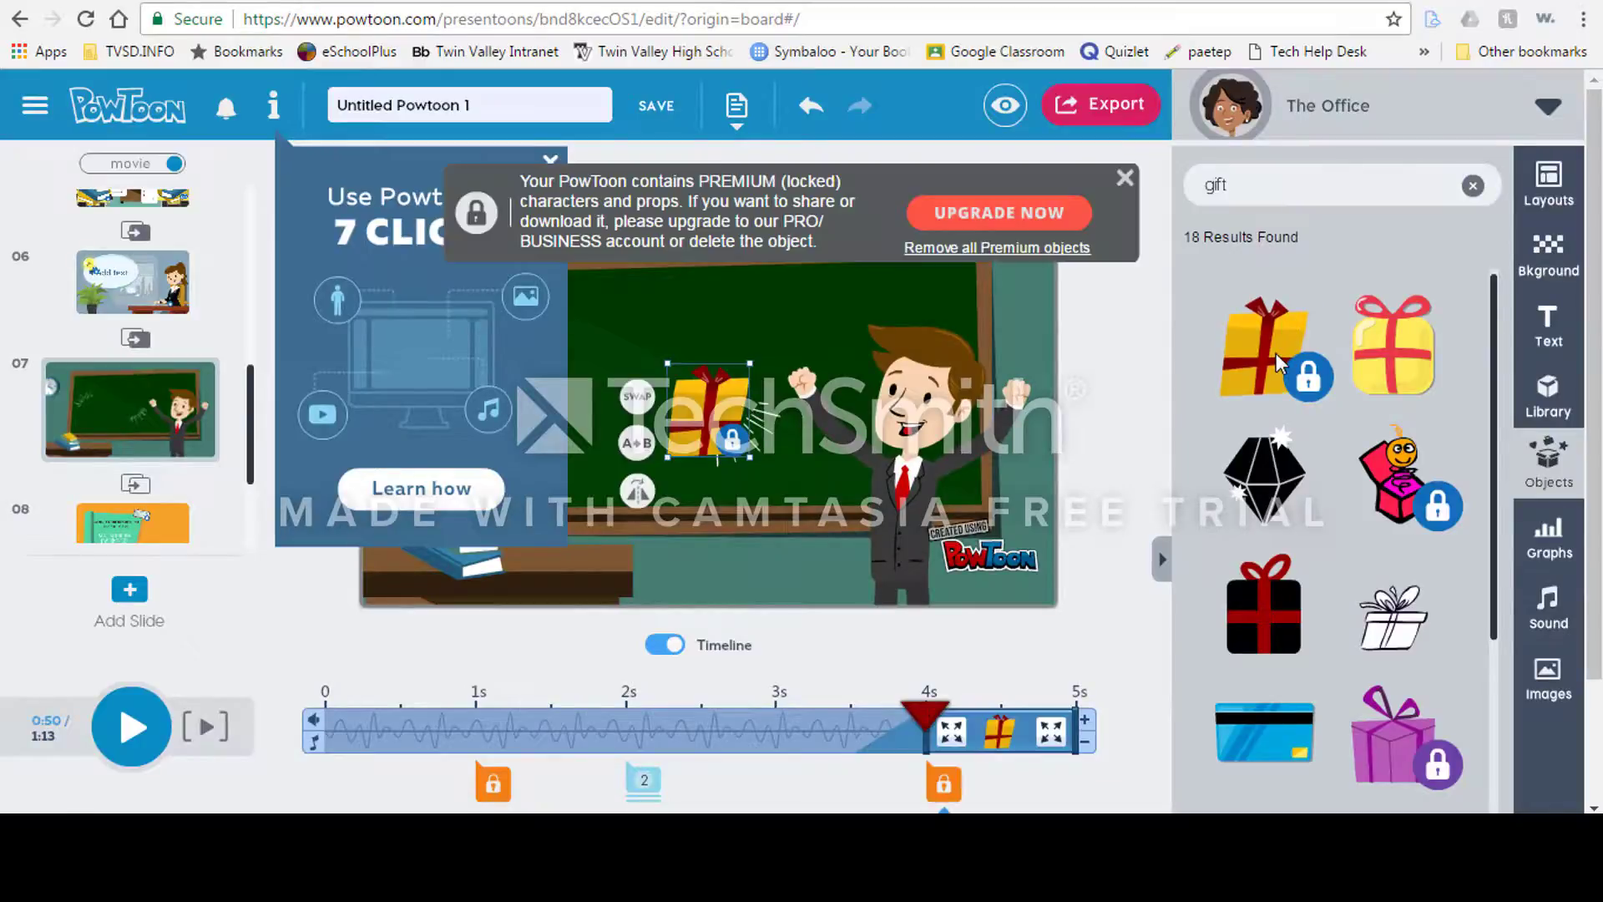
mouse_move(1276, 354)
left_mouse_down()
mouse_move(1081, 386)
mouse_move(1252, 355)
left_mouse_up()
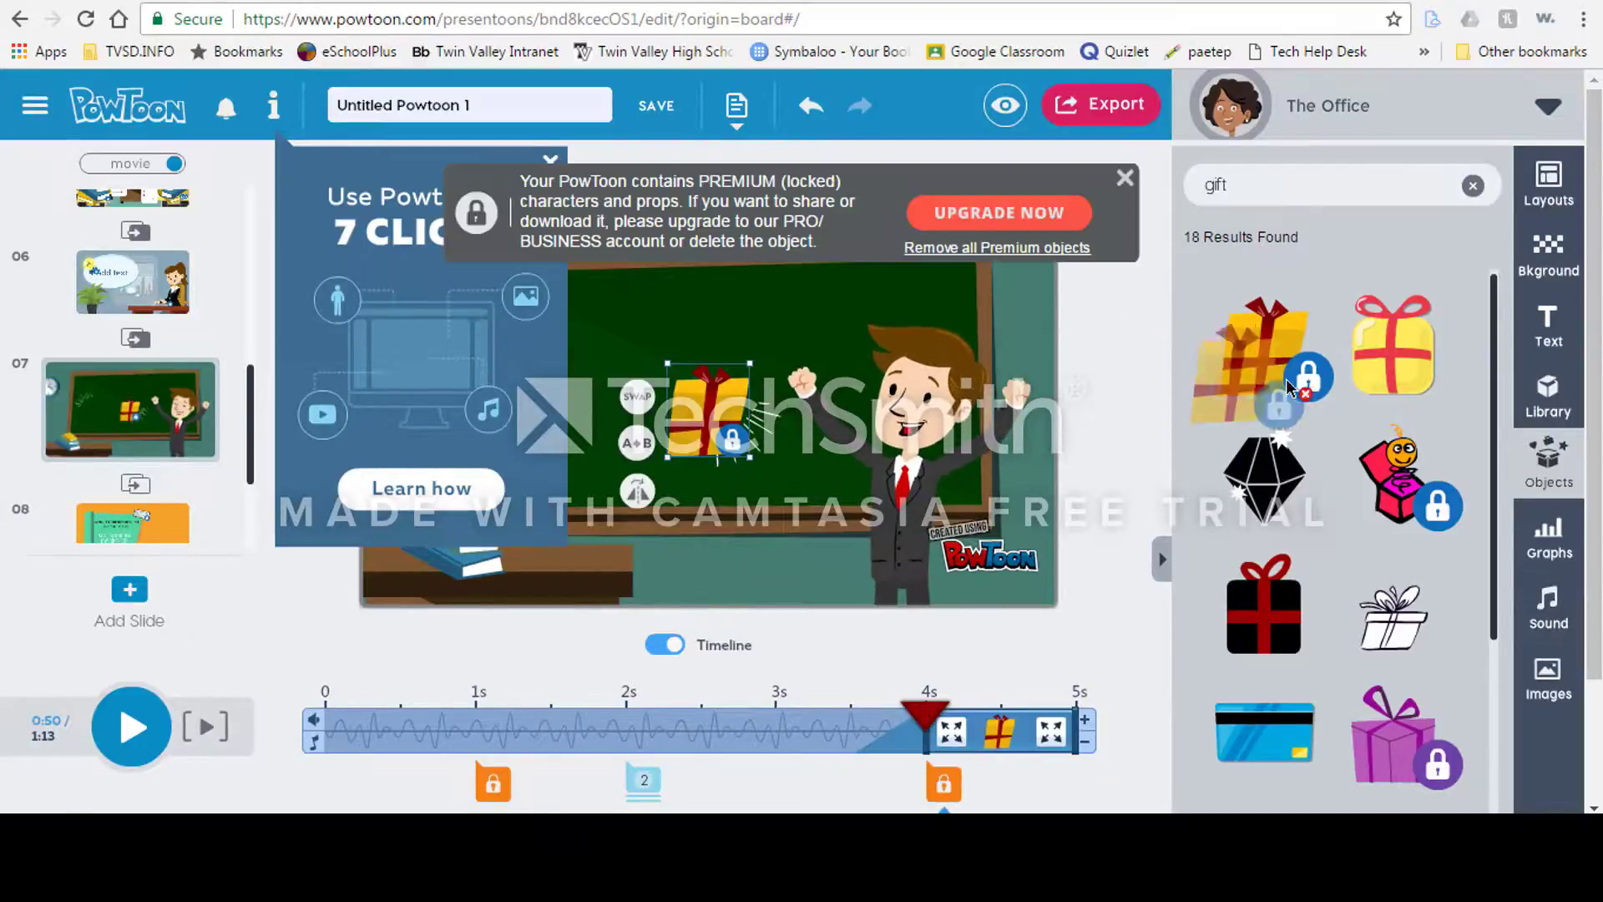
left_click(1126, 180)
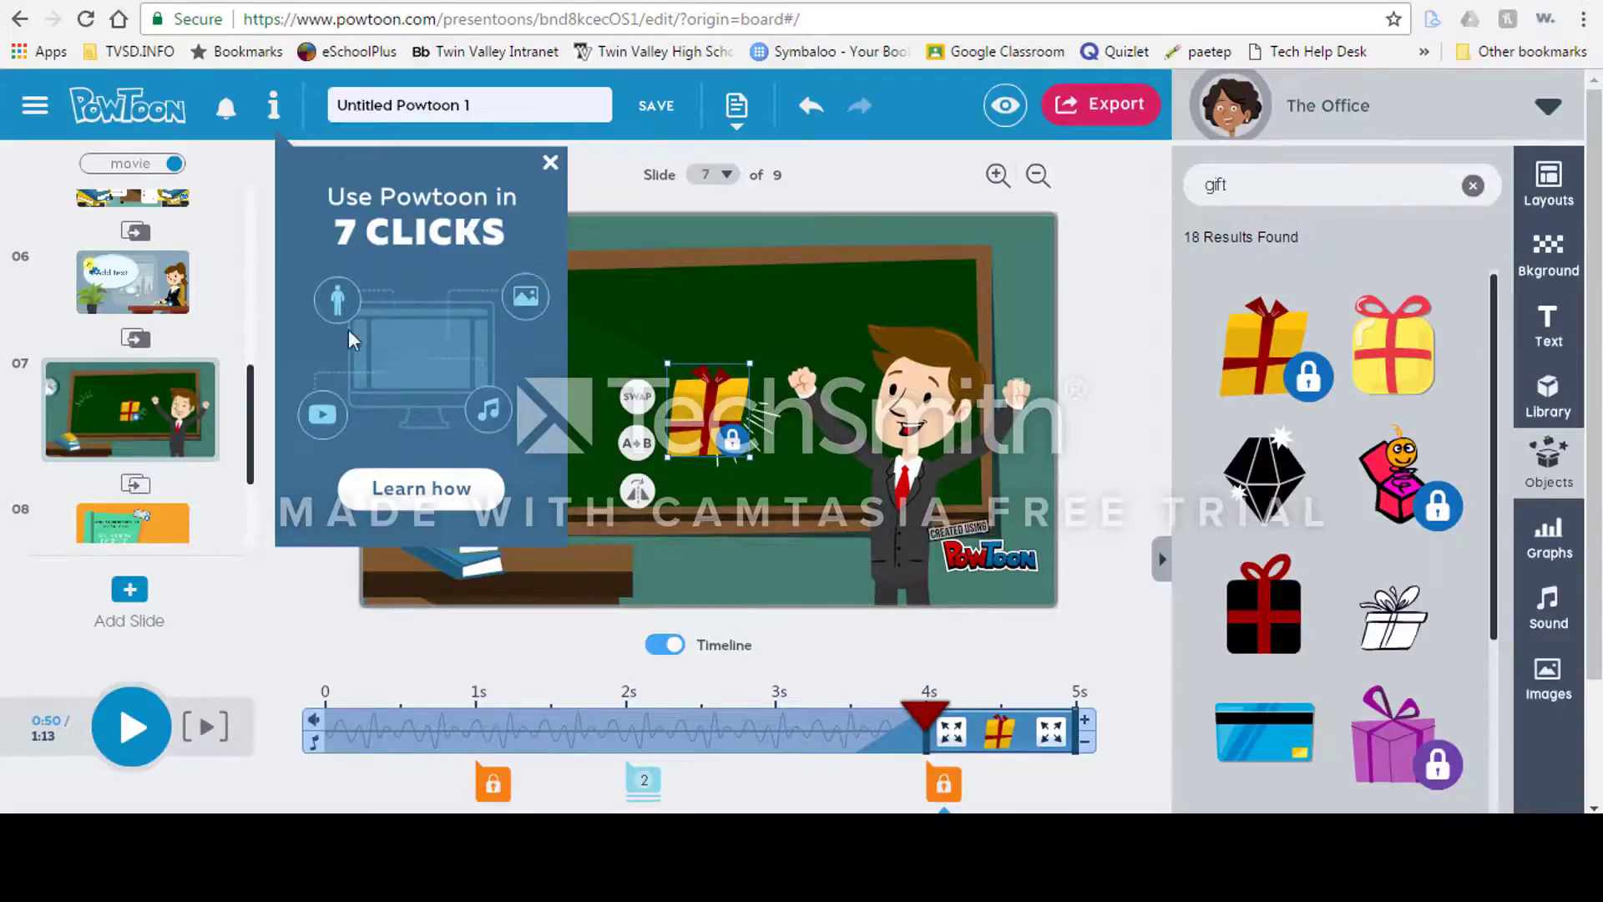
left_click(553, 176)
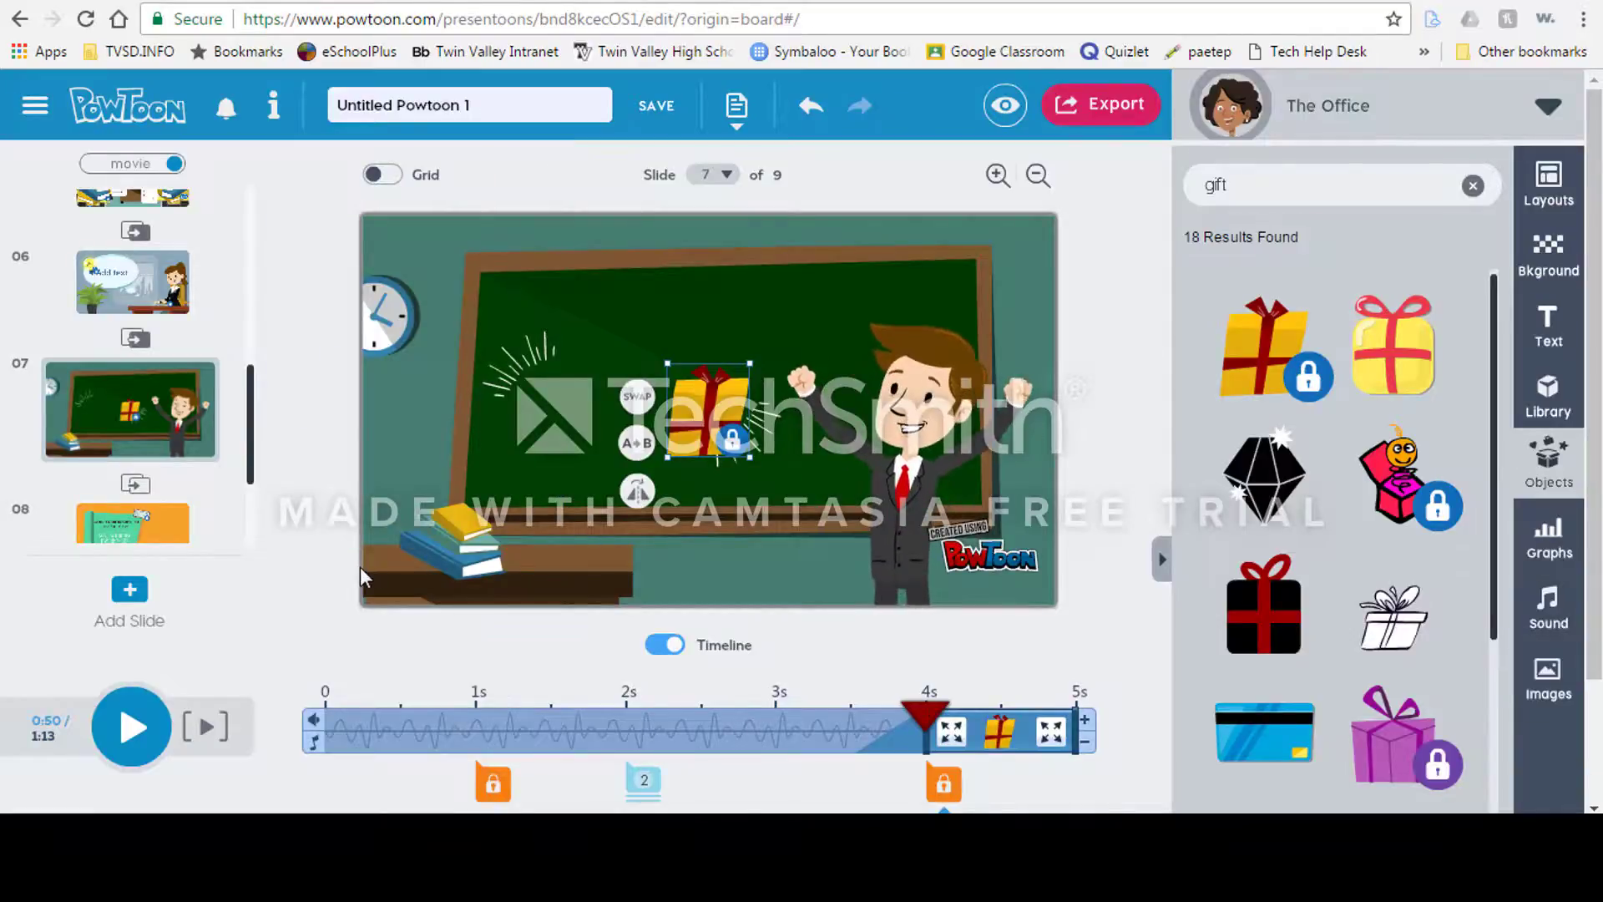
Step: On slide 9, swap the positions of the yellow book and the open book
left_click_drag(251, 453, 251, 515)
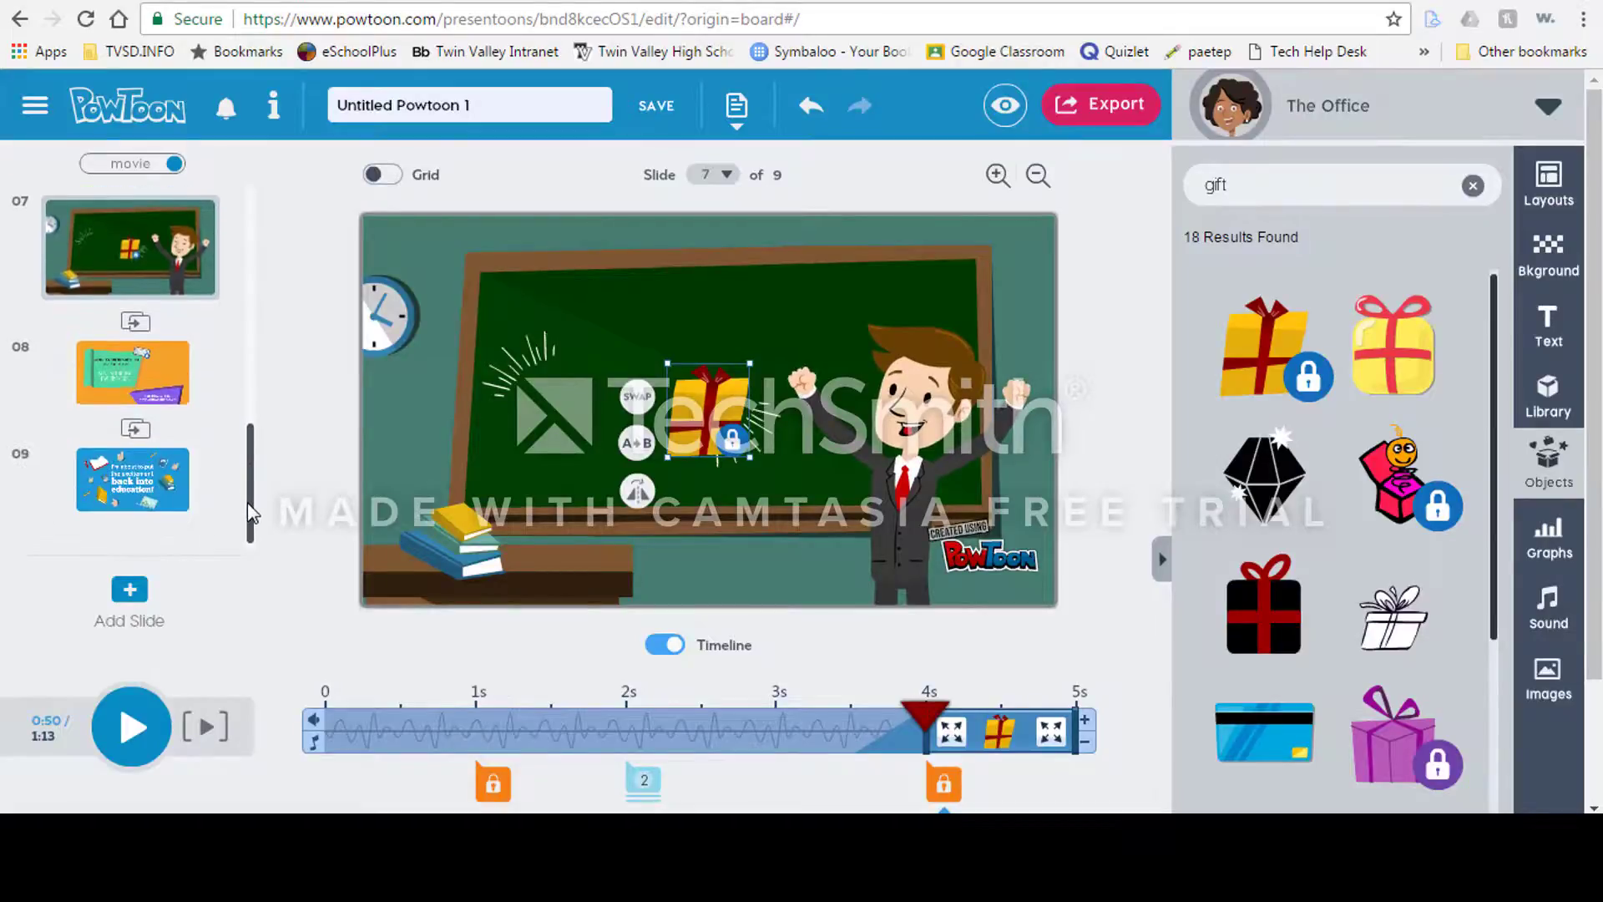
left_click(164, 387)
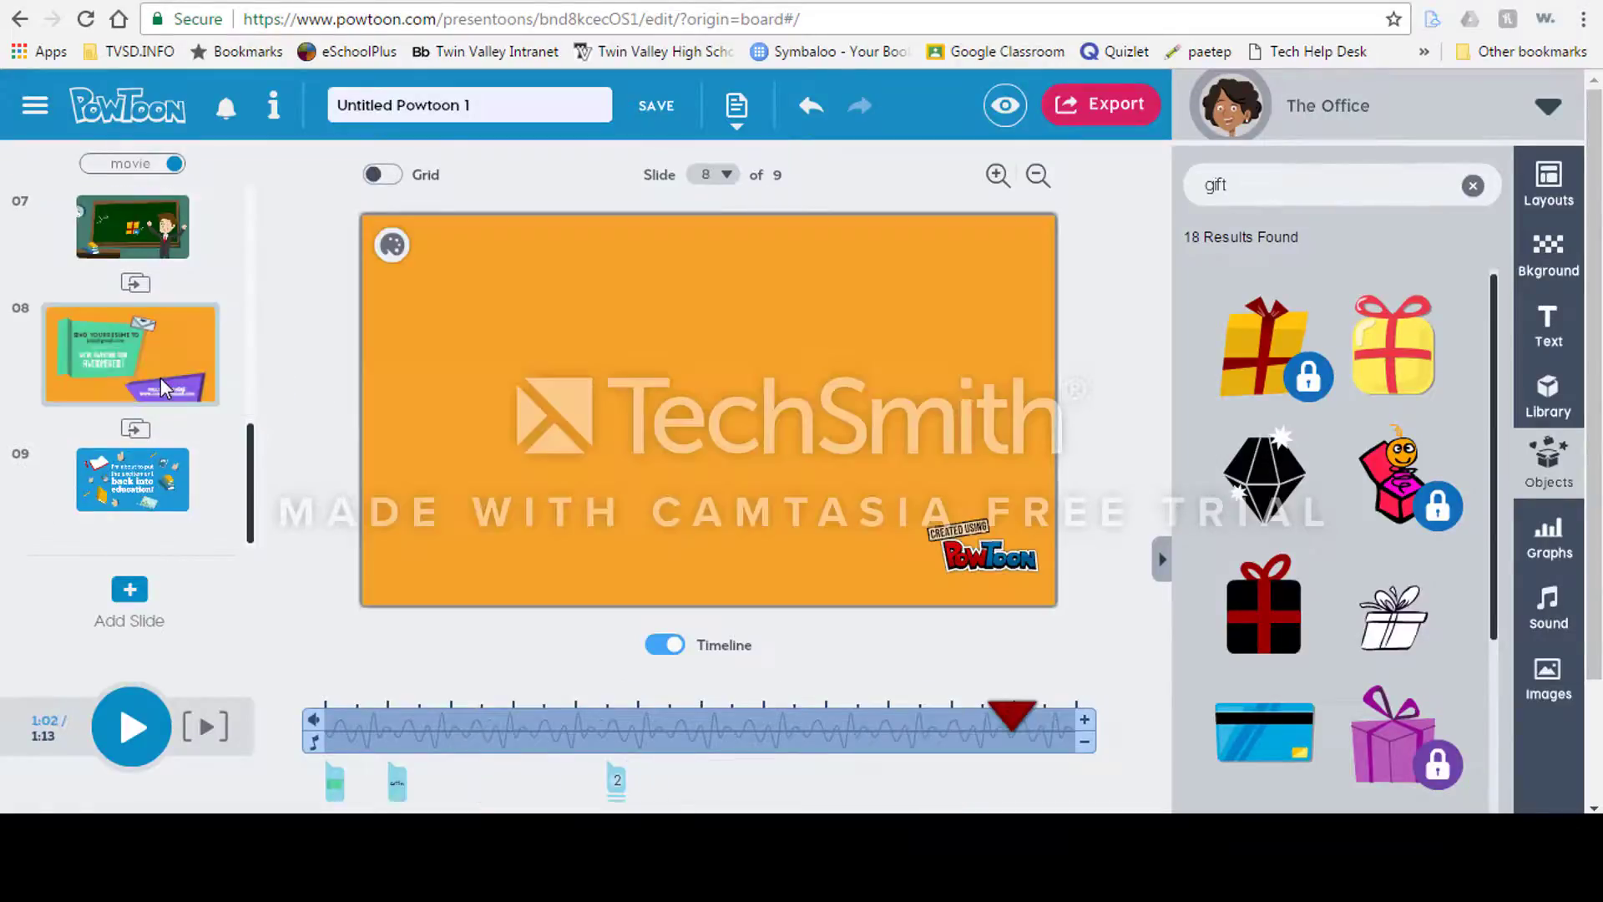
left_click(633, 359)
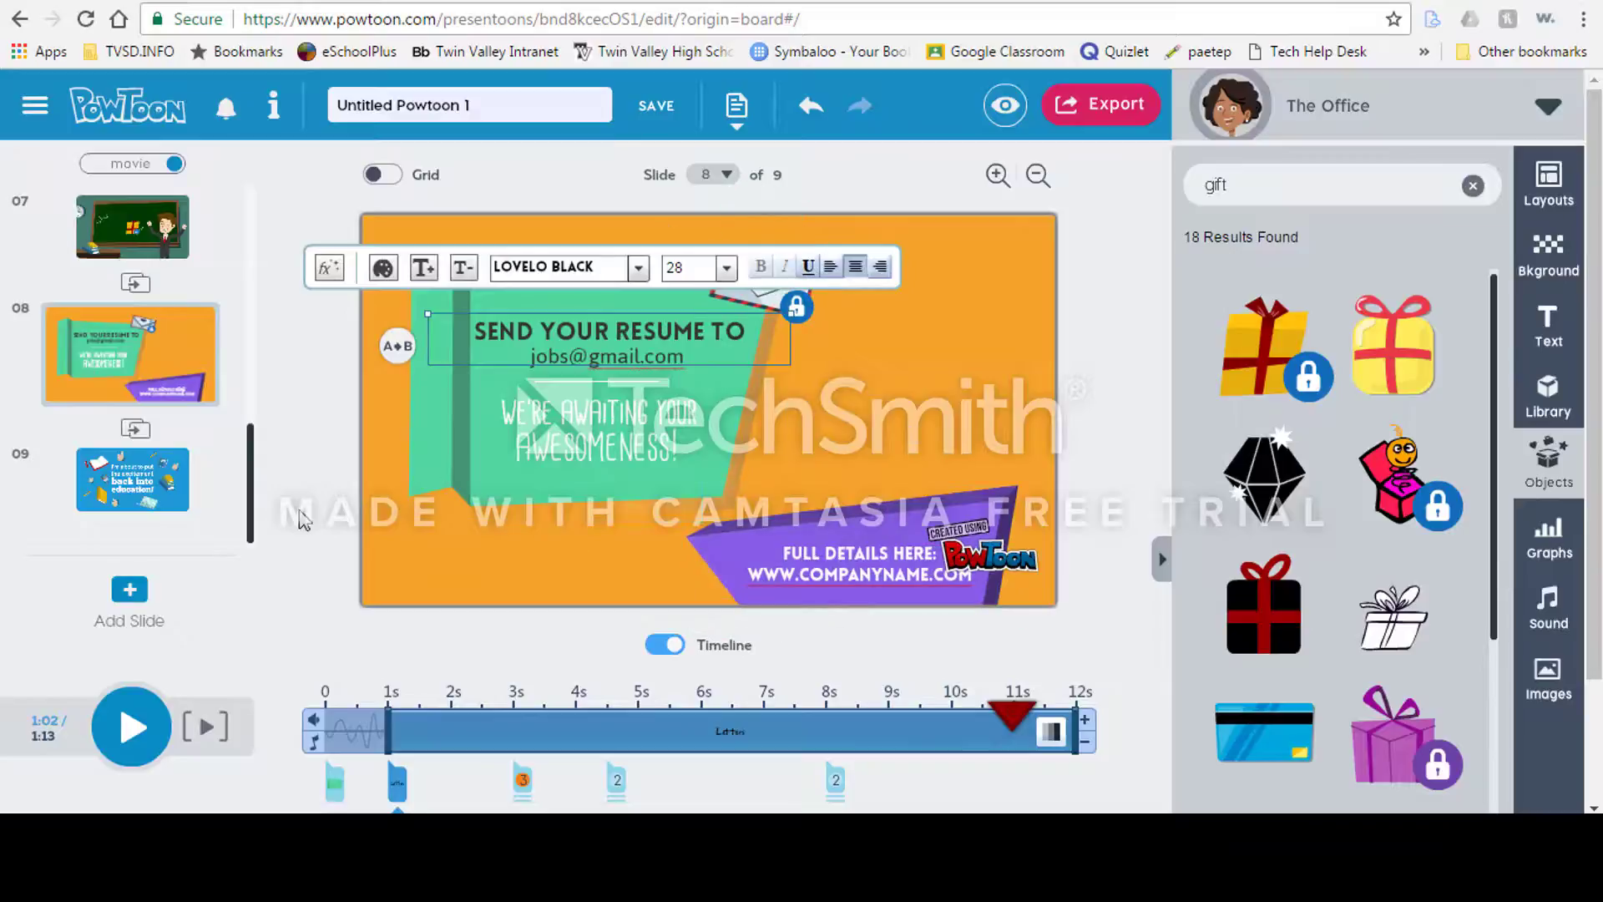
left_click(133, 479)
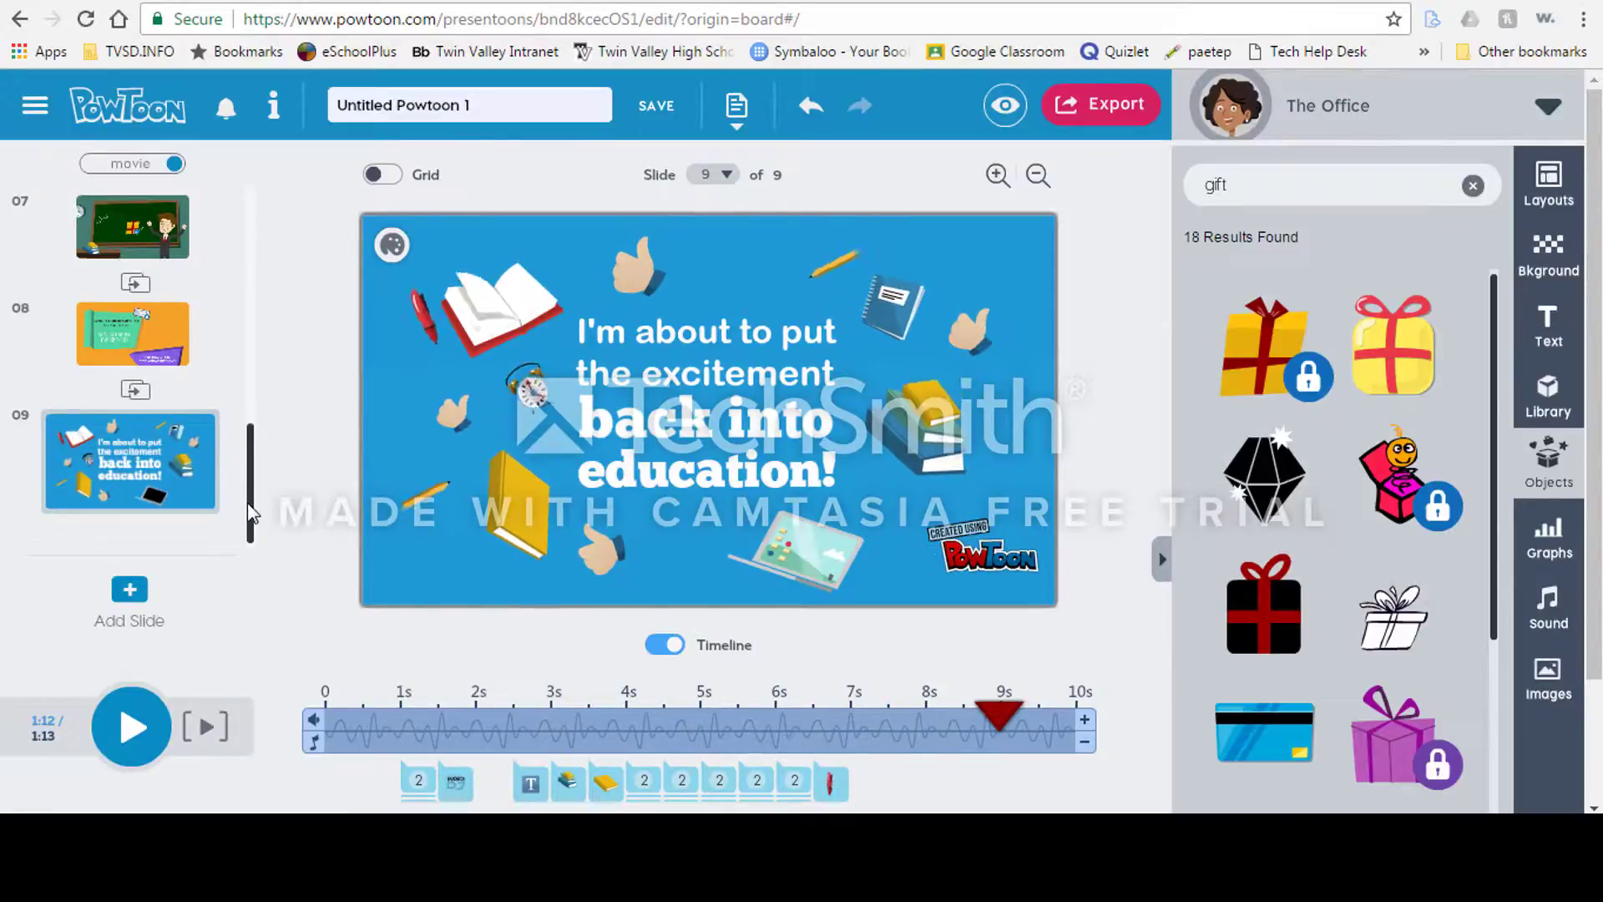
left_click(502, 482)
left_click_drag(502, 481, 463, 255)
left_click_drag(497, 321, 505, 551)
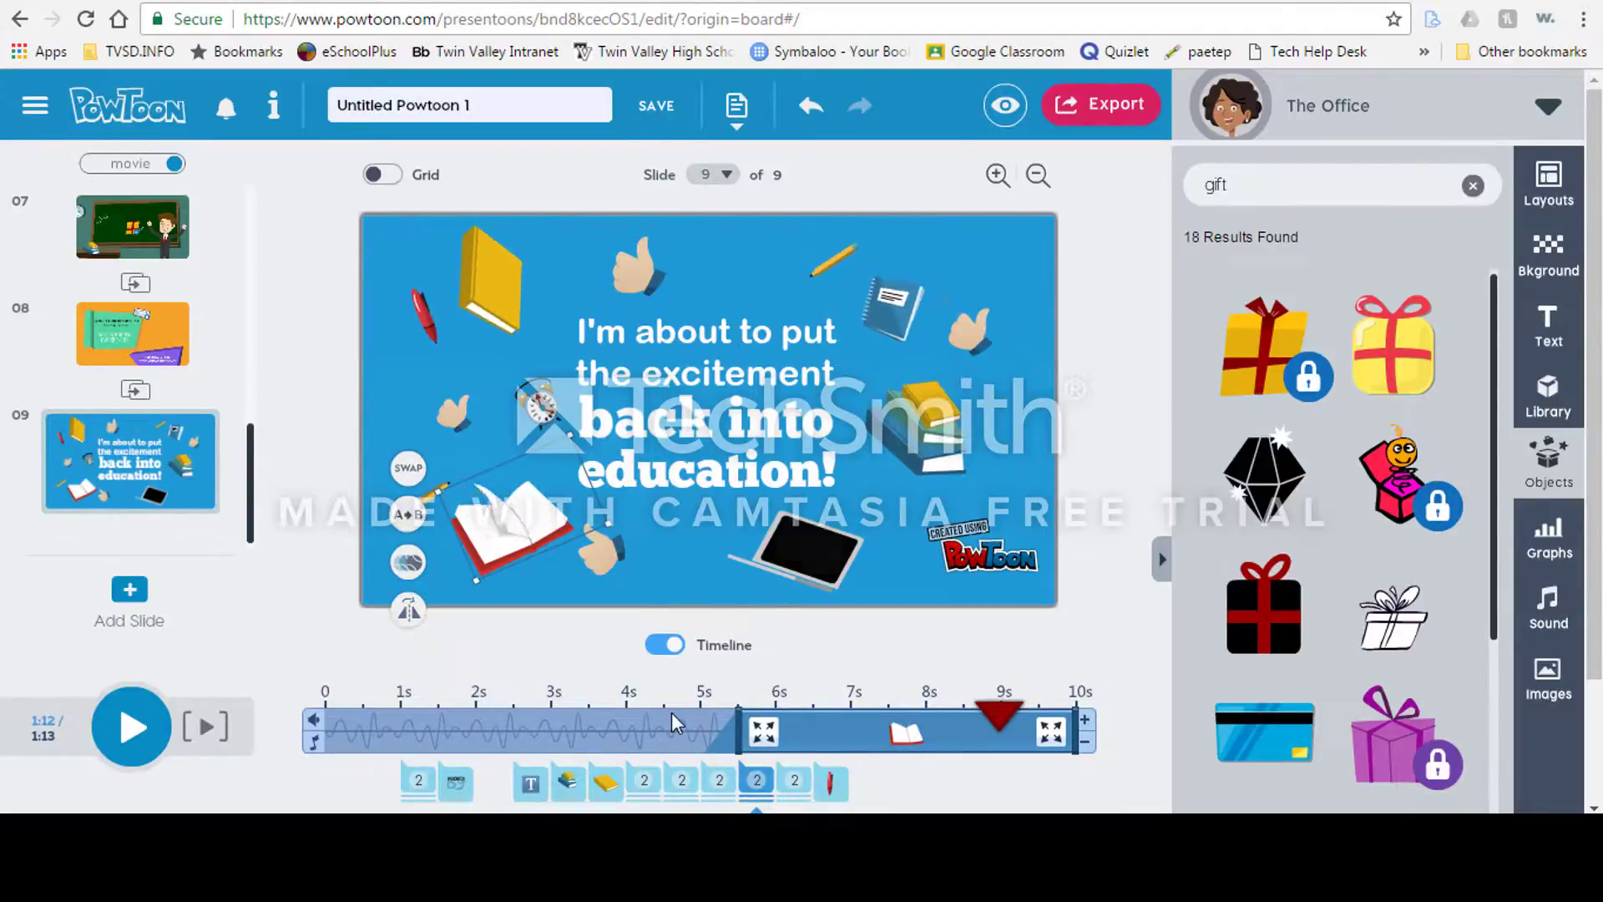
Step: Save the Powtoon
left_click_drag(999, 717, 857, 722)
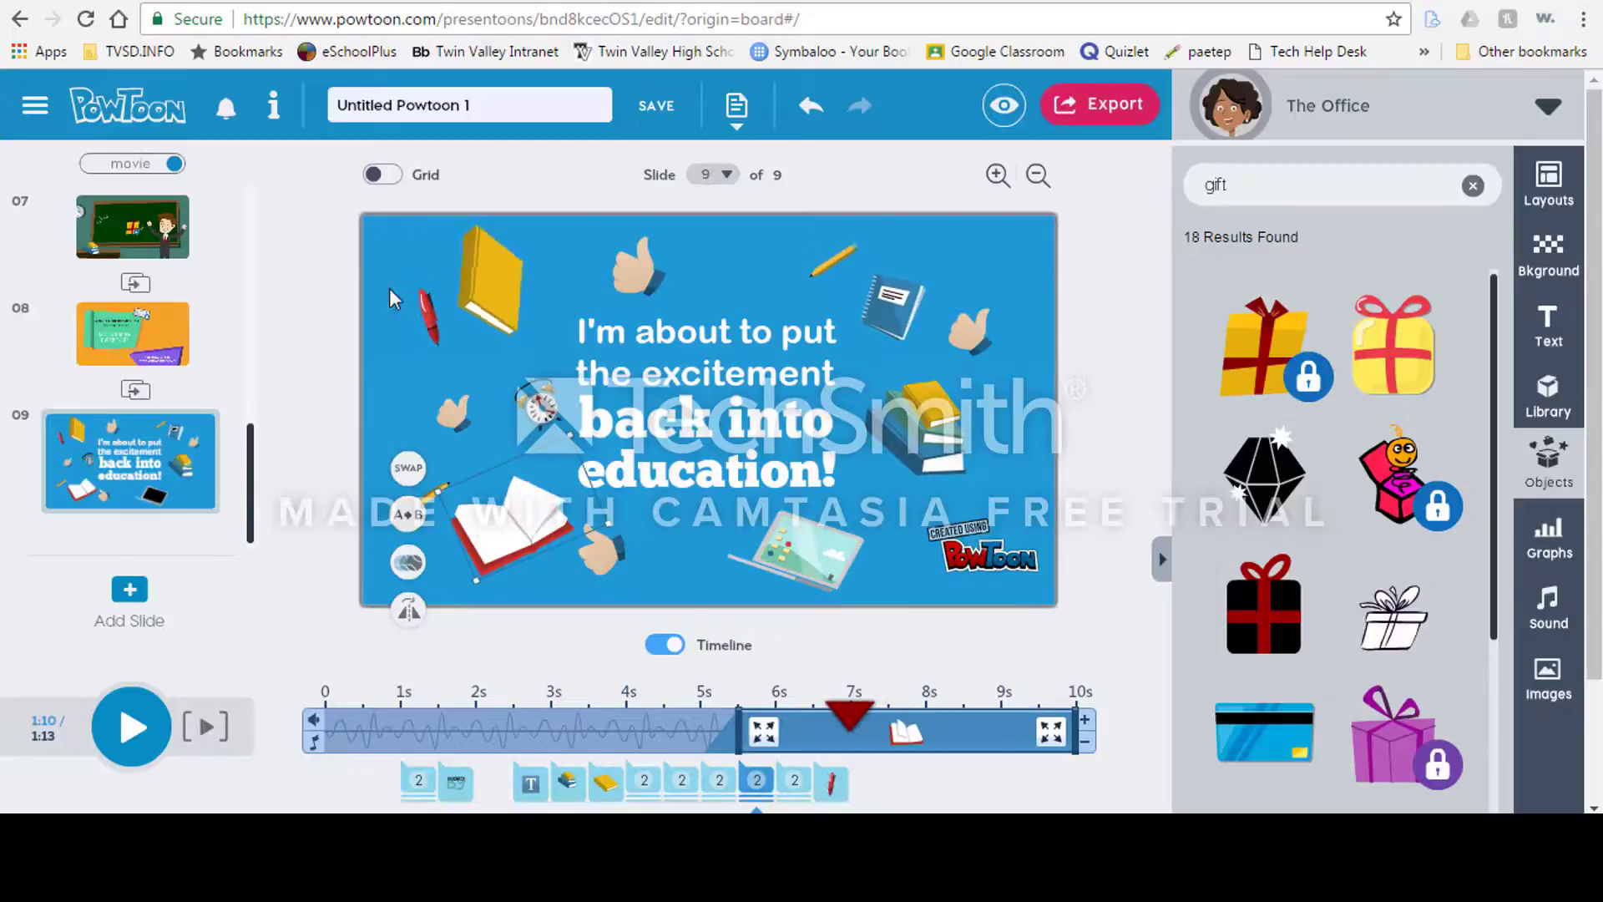
left_click(168, 165)
left_click(168, 166)
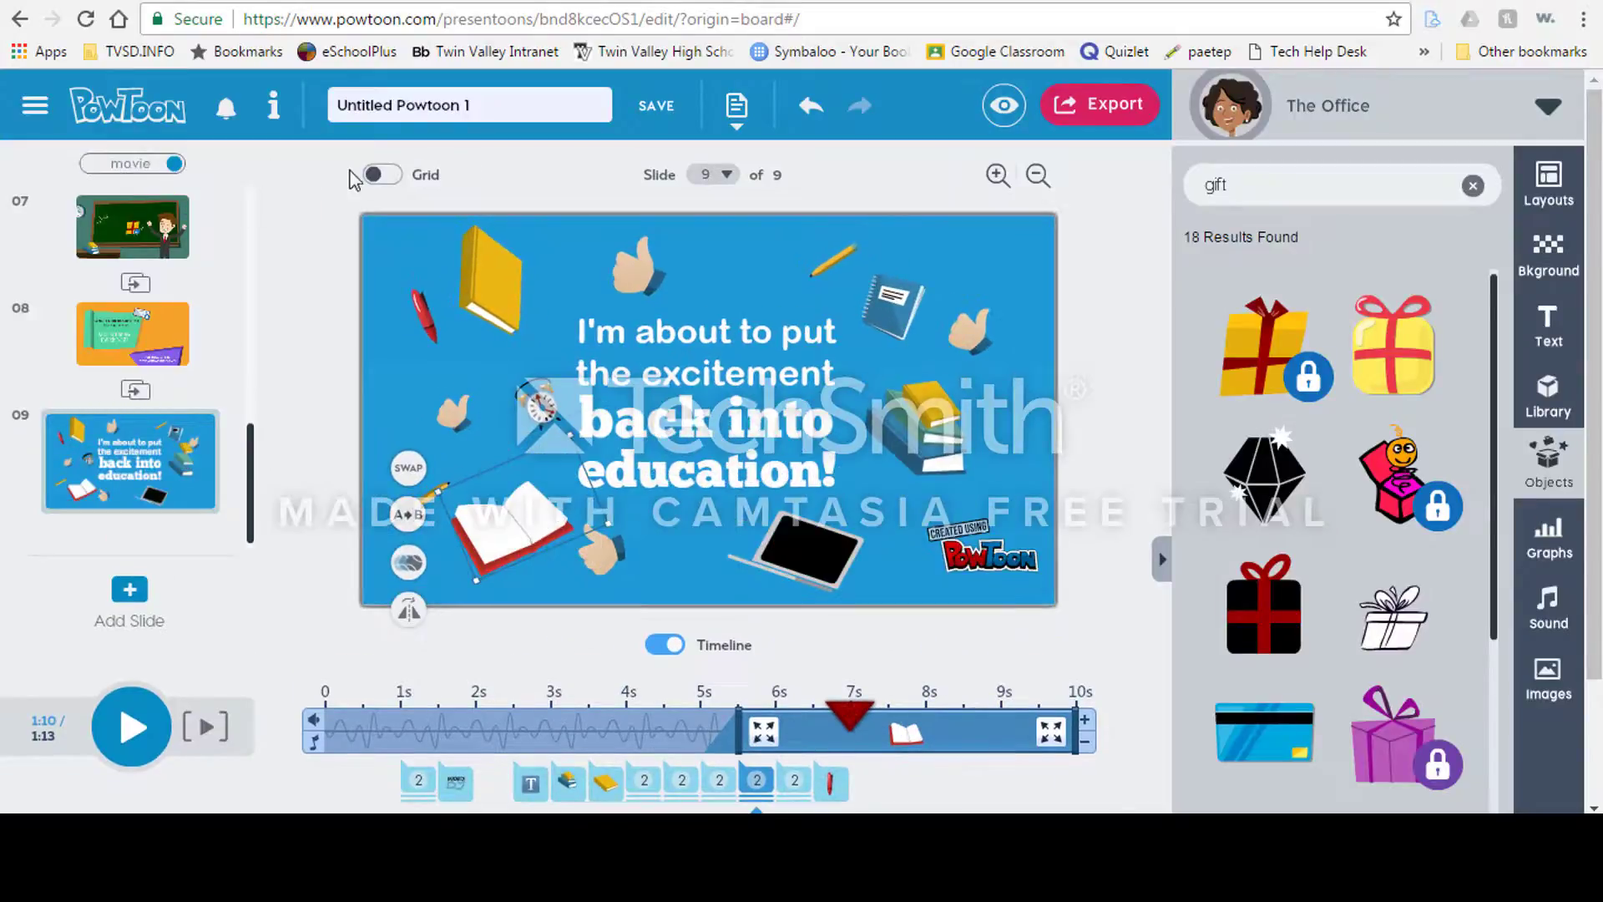
left_click(384, 176)
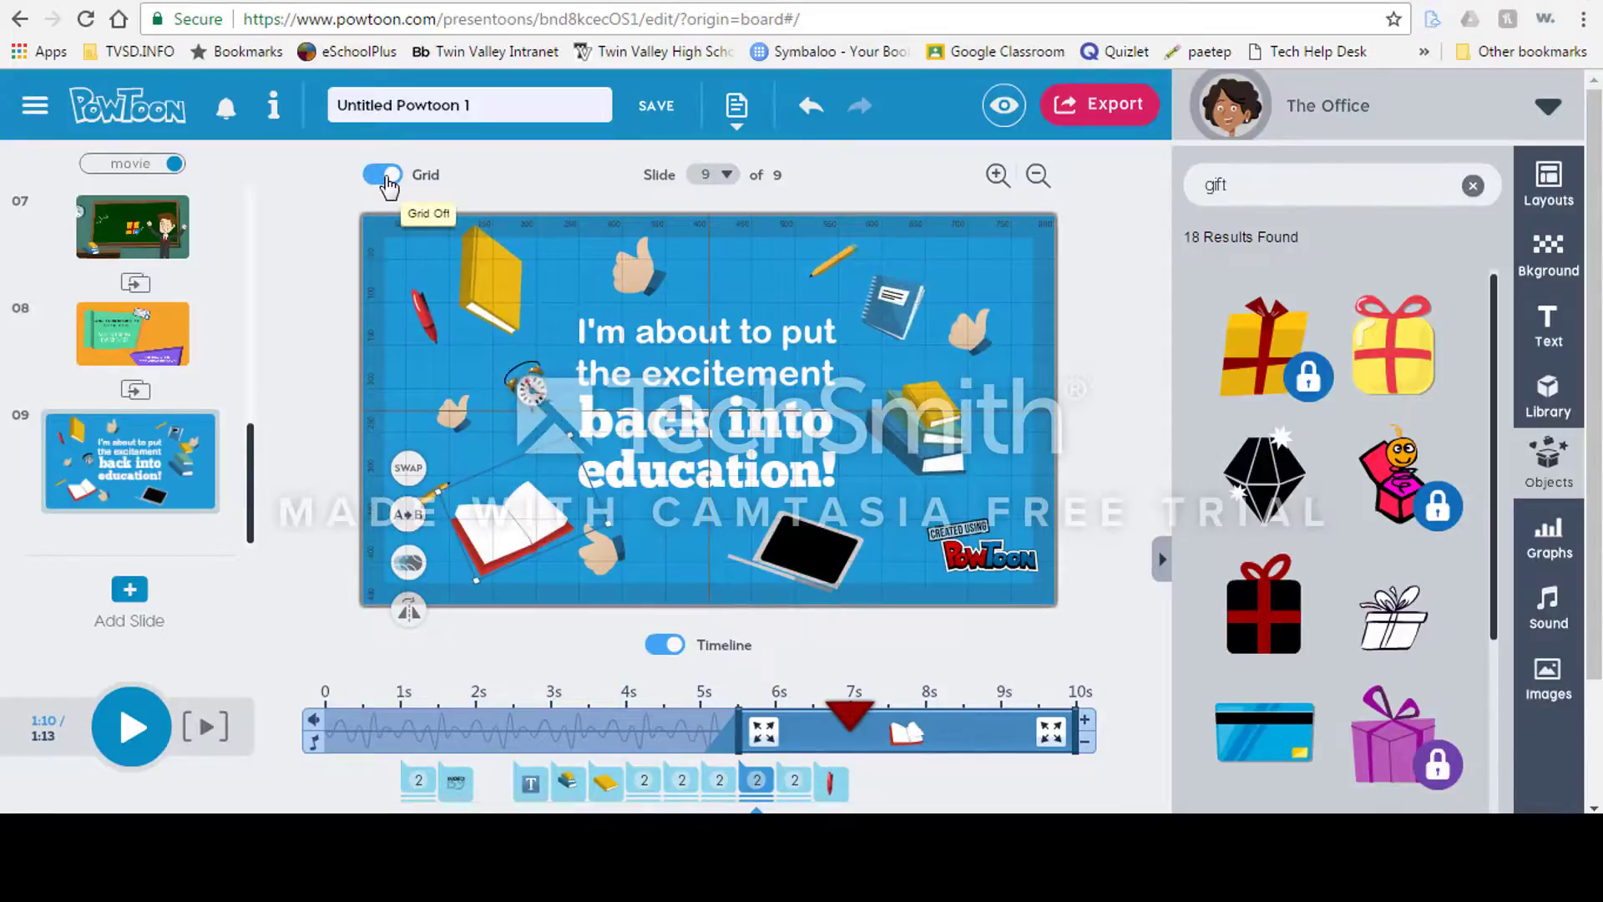
left_click(386, 179)
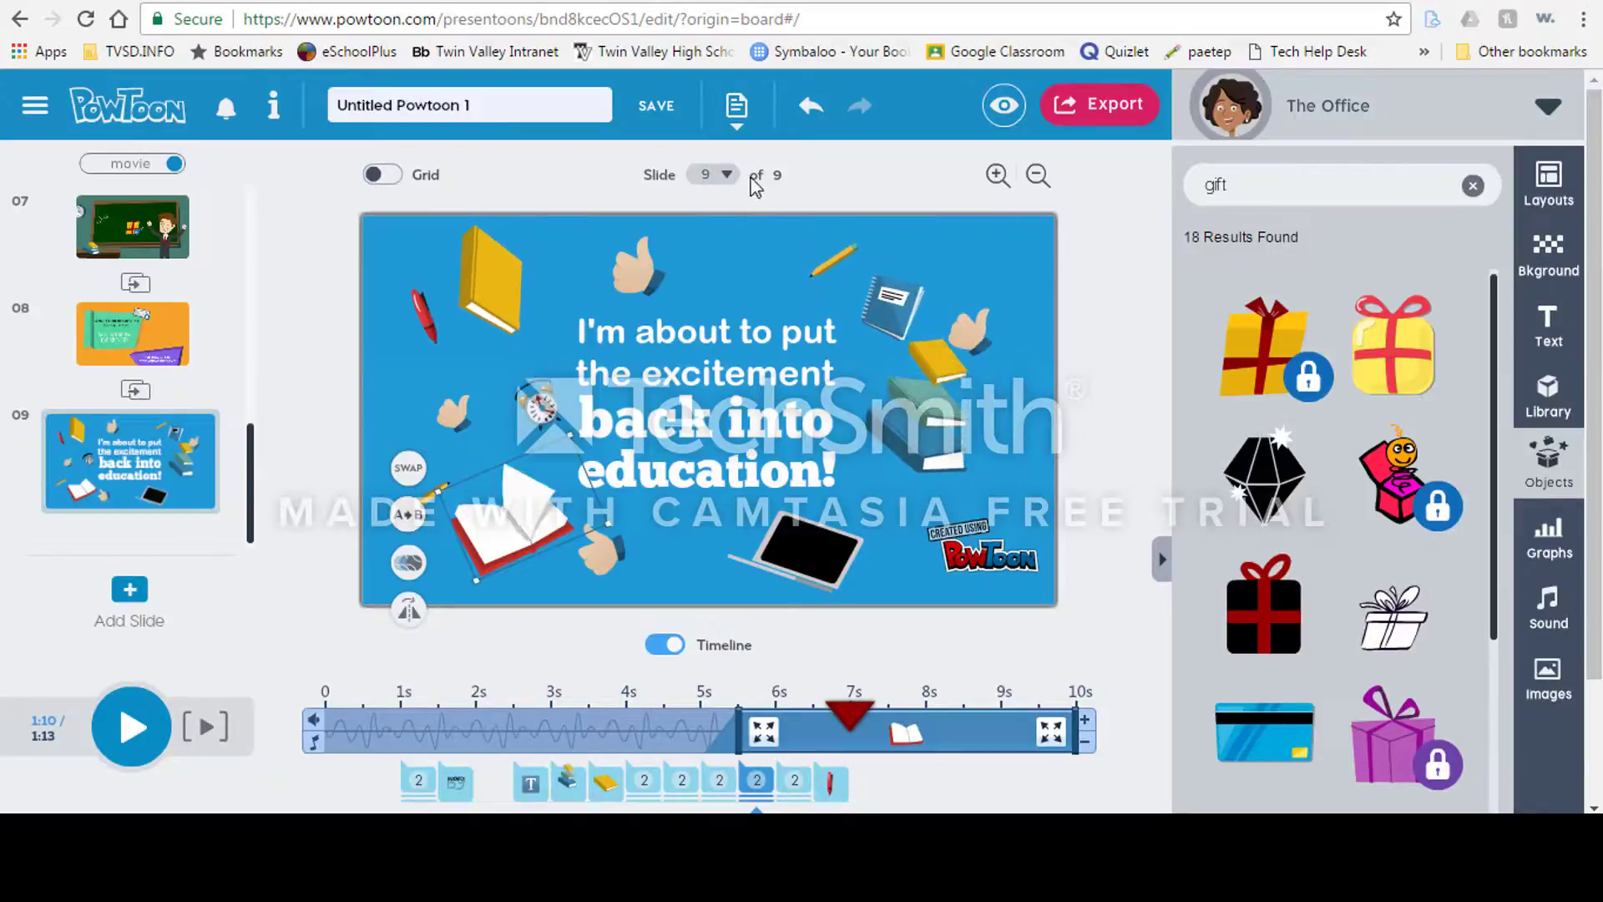
left_click(663, 113)
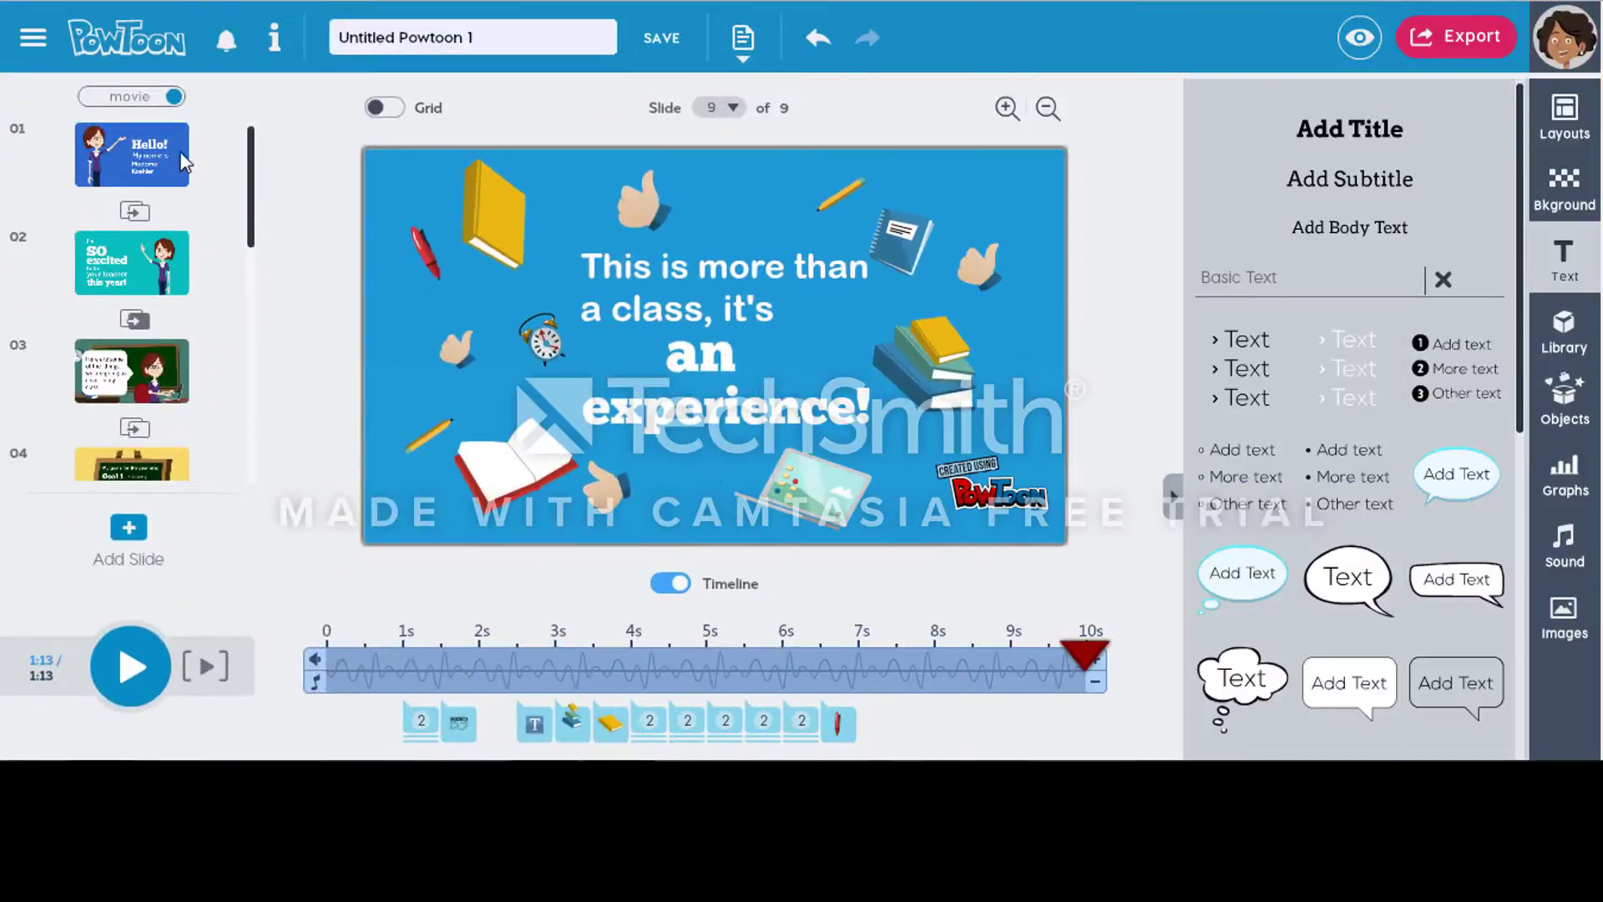
Step: Step through the slides from slide 1 onward to review each one
left_click(146, 159)
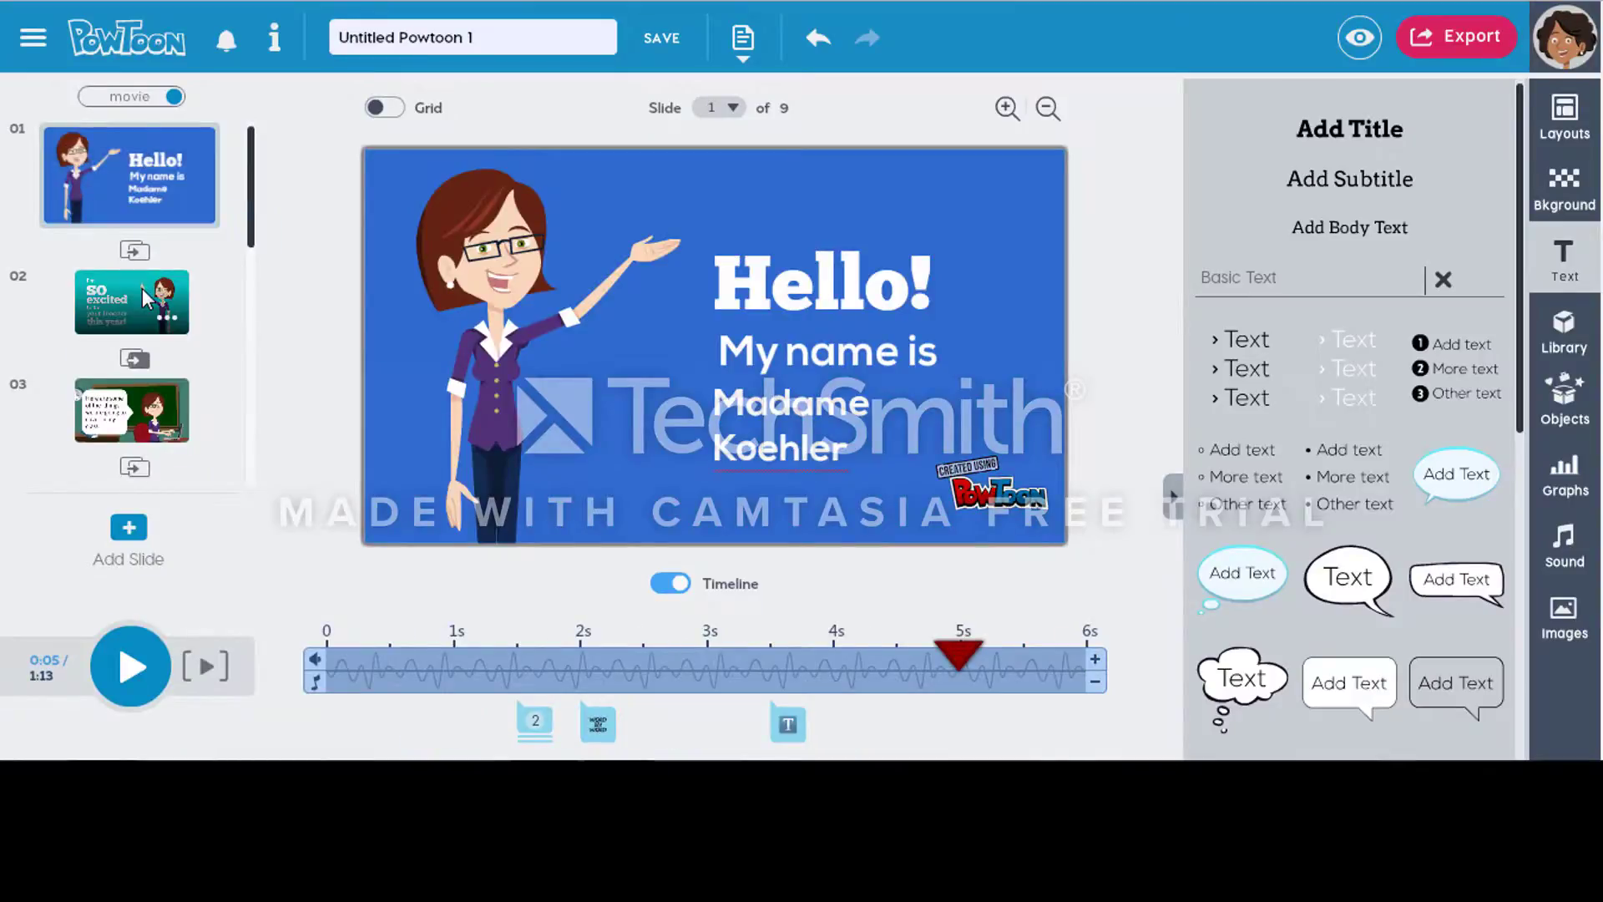
left_click(140, 315)
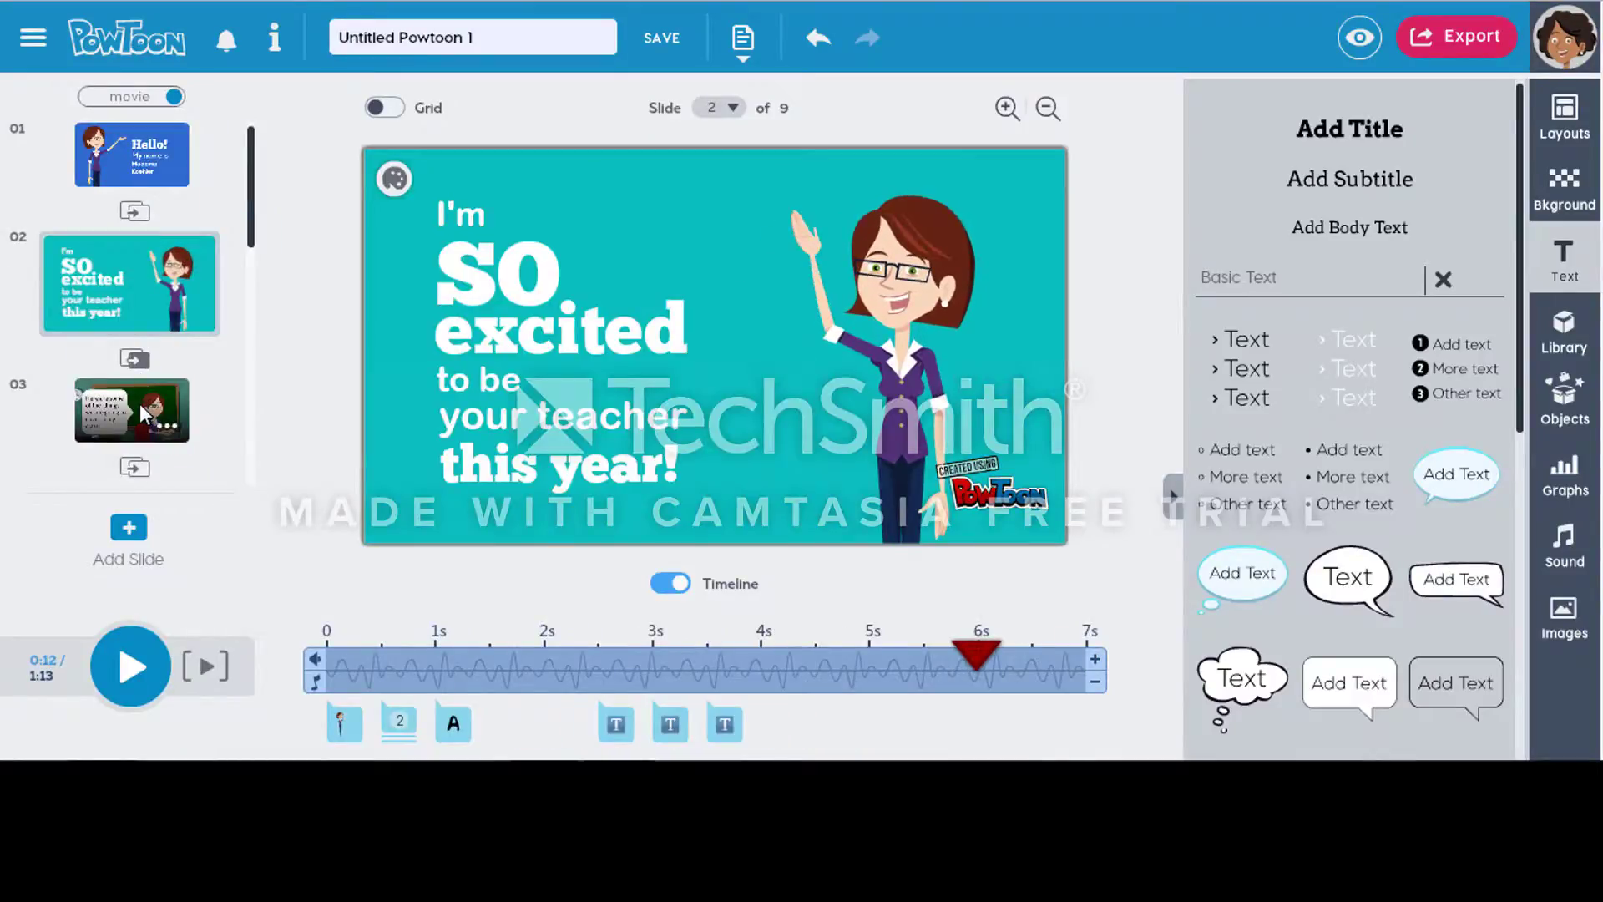
left_click(155, 405)
left_click_drag(252, 204, 257, 274)
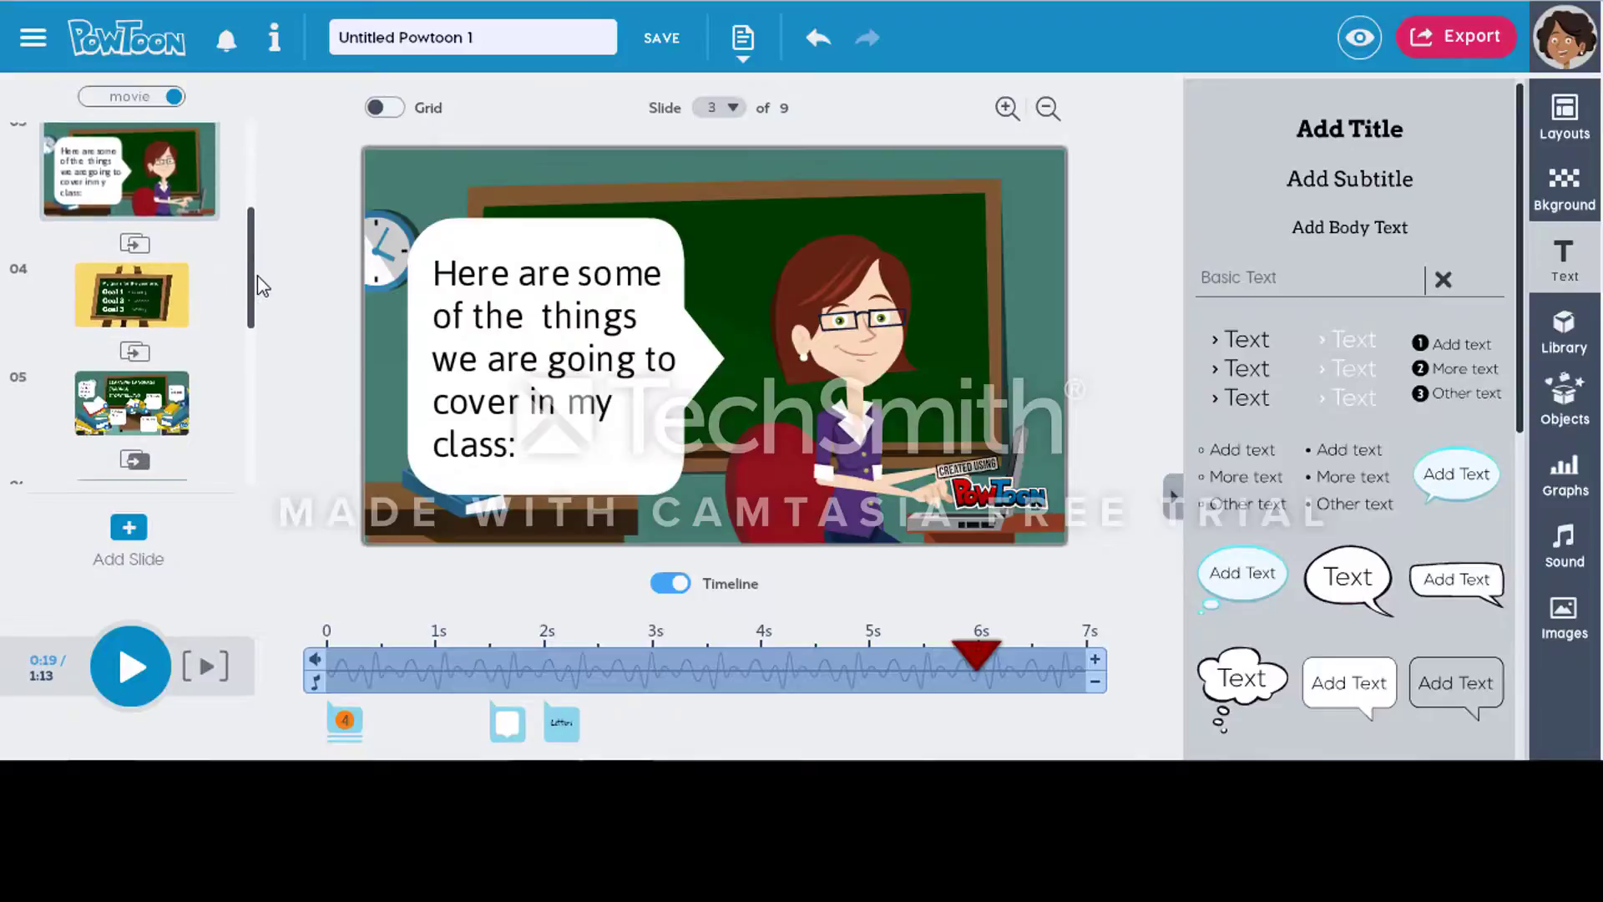
left_click(133, 278)
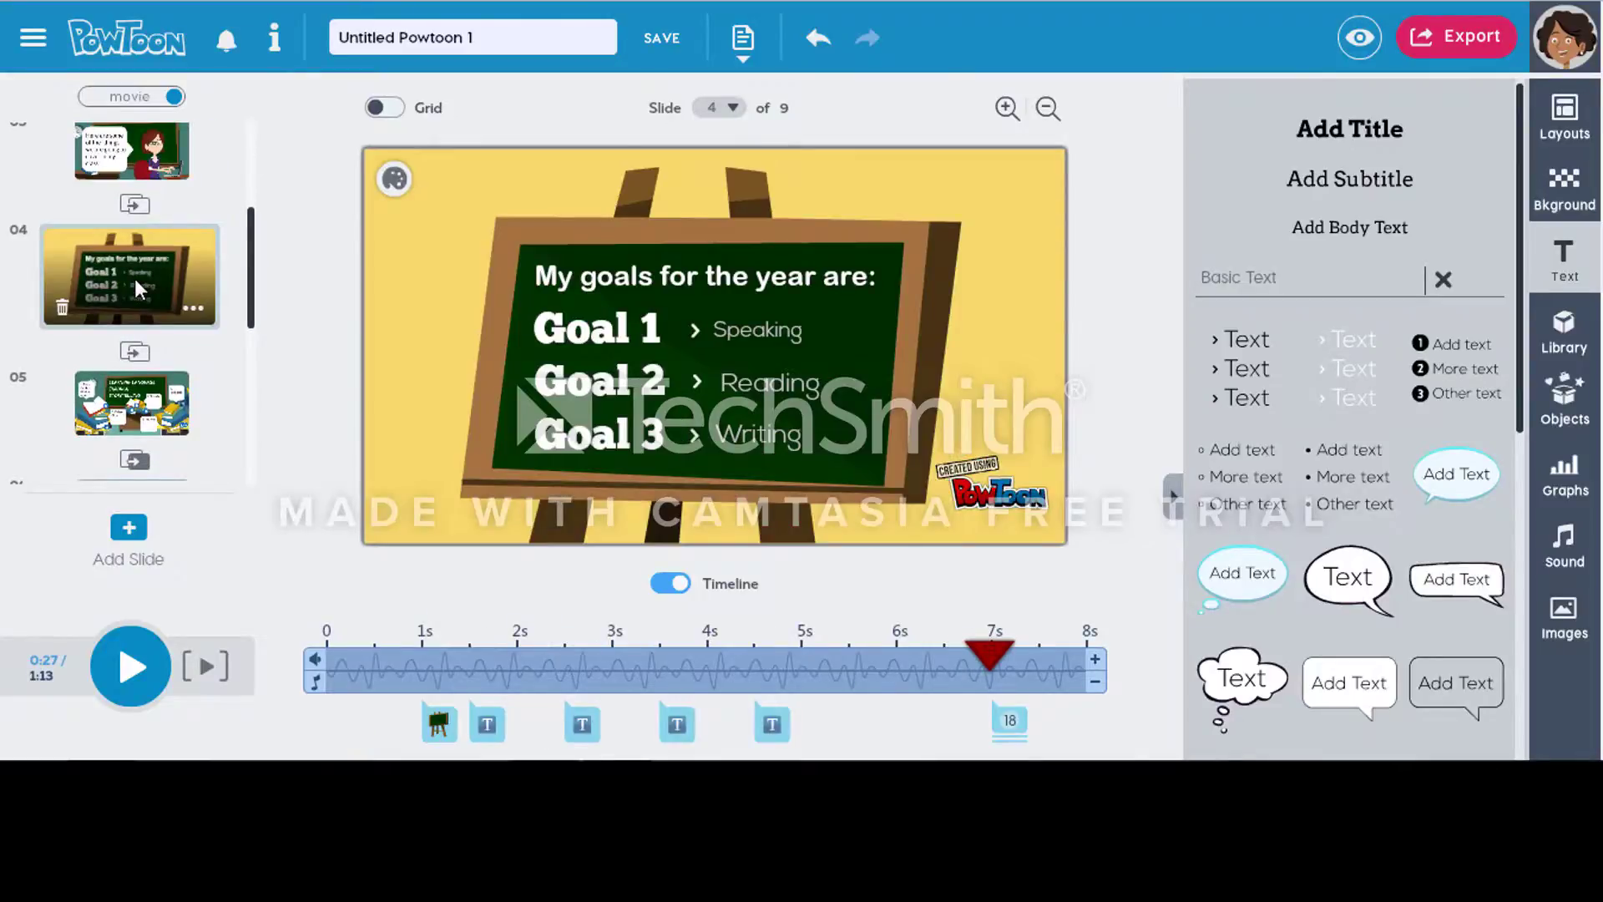
left_click(151, 407)
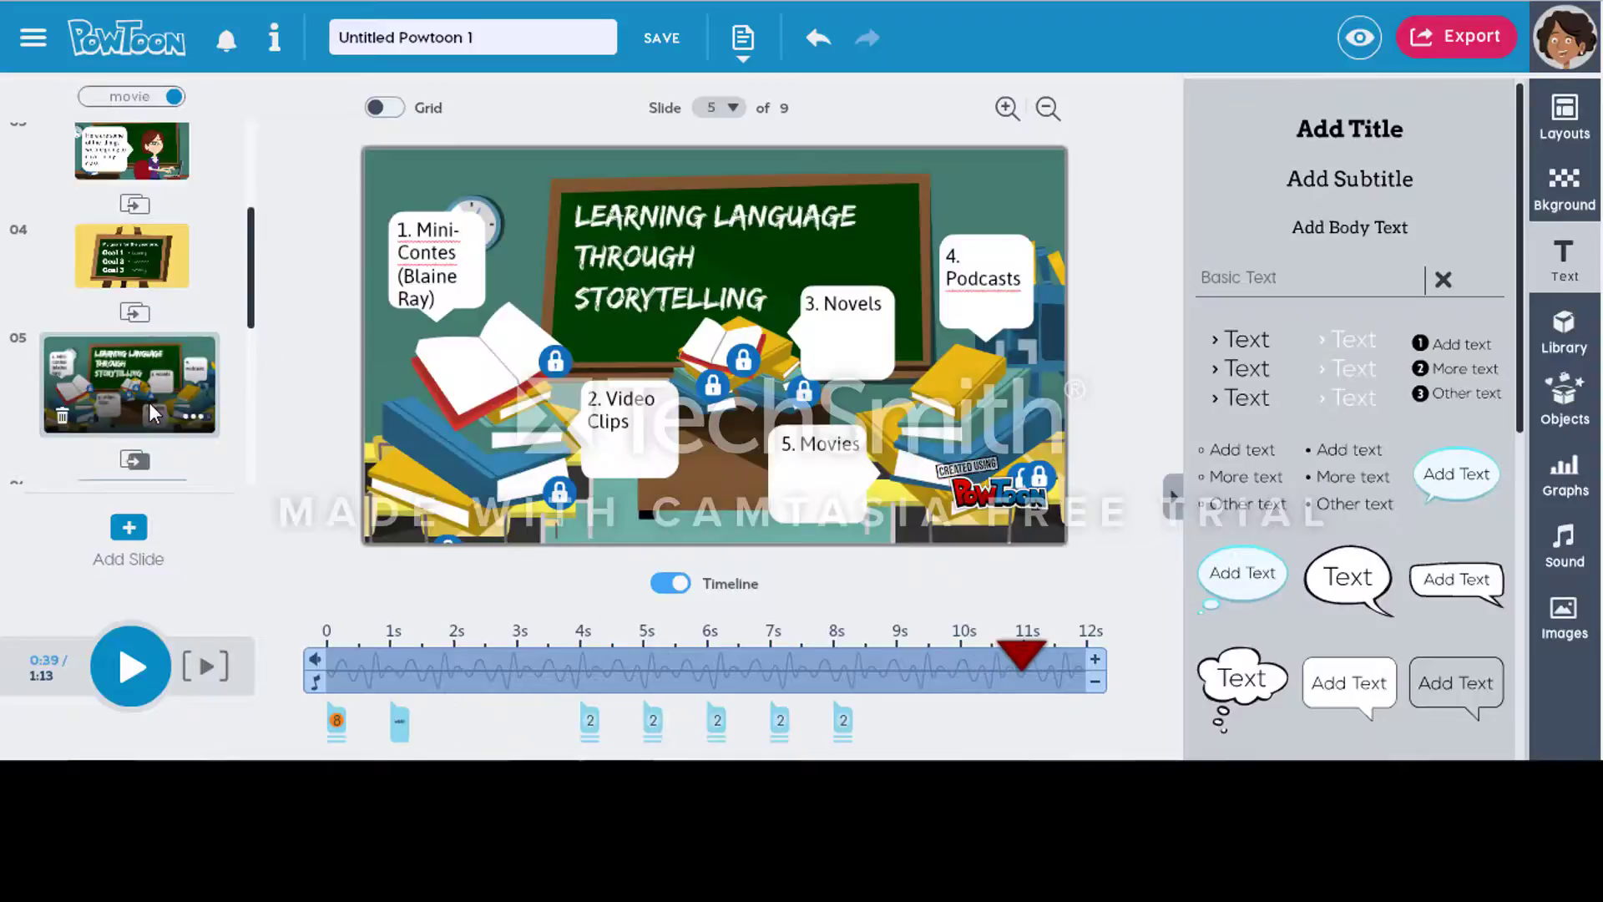